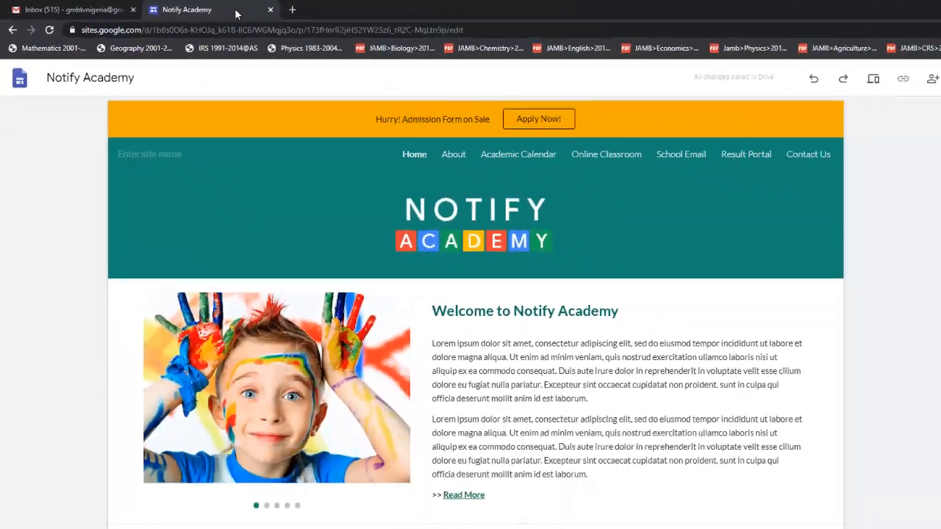
Look over the Notify Academy Home page from its header down to the footer.
scroll(752, 254, "down", 8)
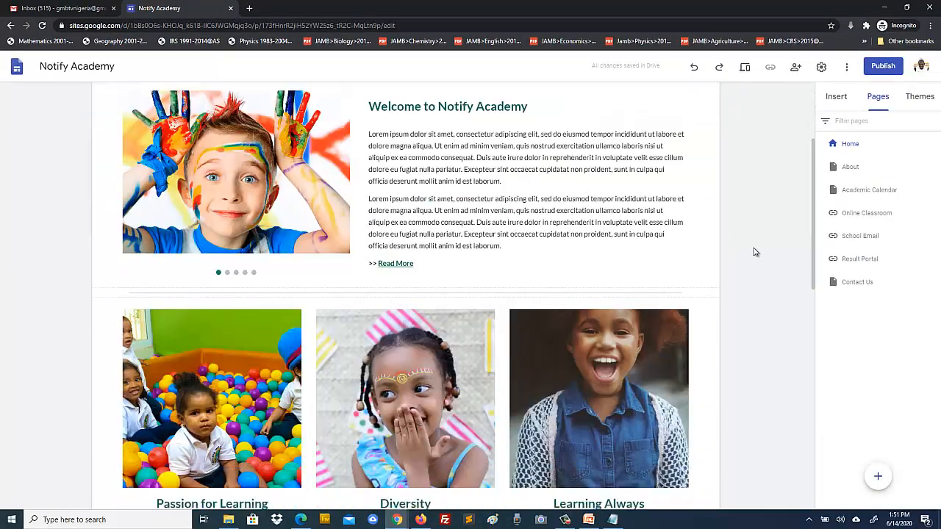
scroll(753, 253, "up", 8)
scroll(754, 252, "down", 5)
scroll(753, 252, "down", 4)
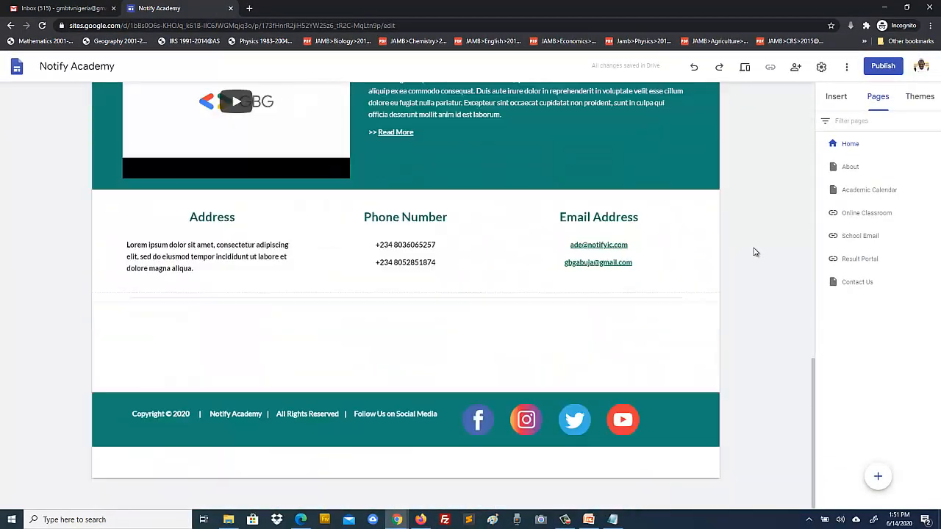
scroll(754, 252, "up", 9)
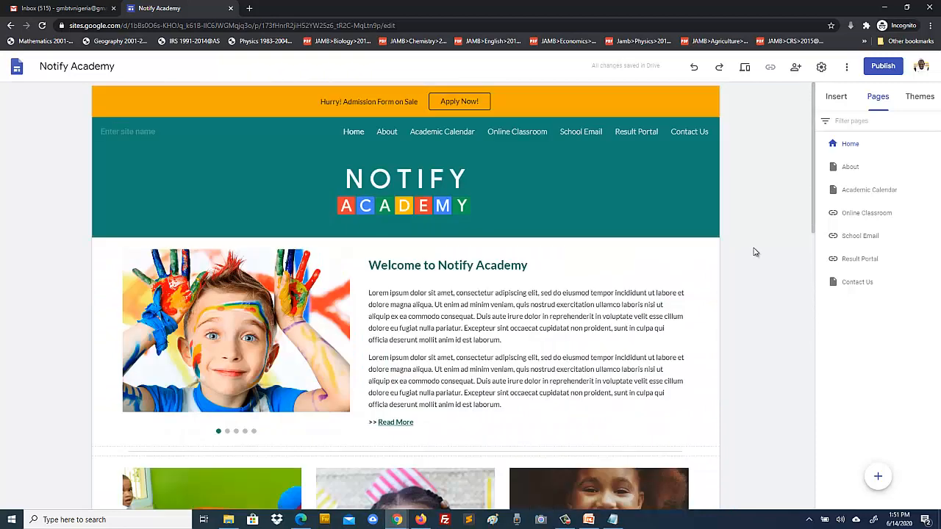
Open the Academic Calendar page and inspect the properties of the Online Classroom navigation link.
left_click(867, 191)
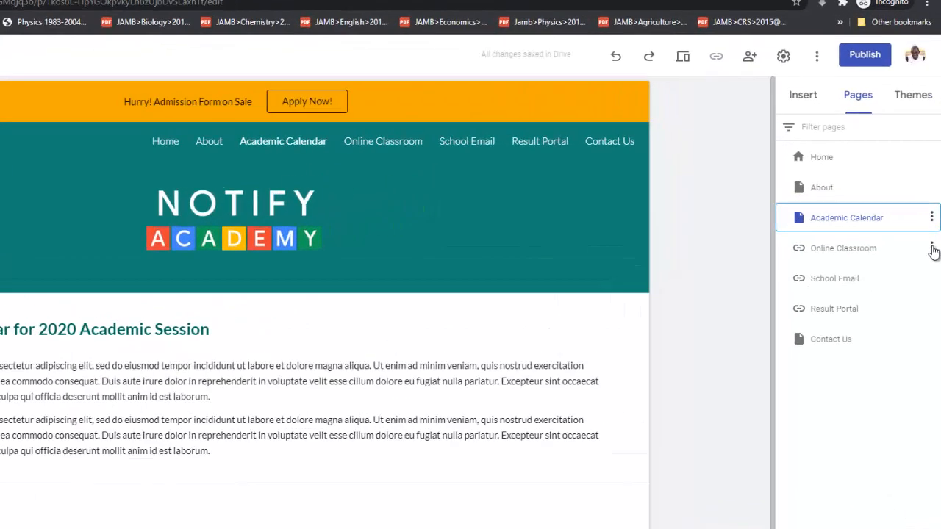
left_click(932, 250)
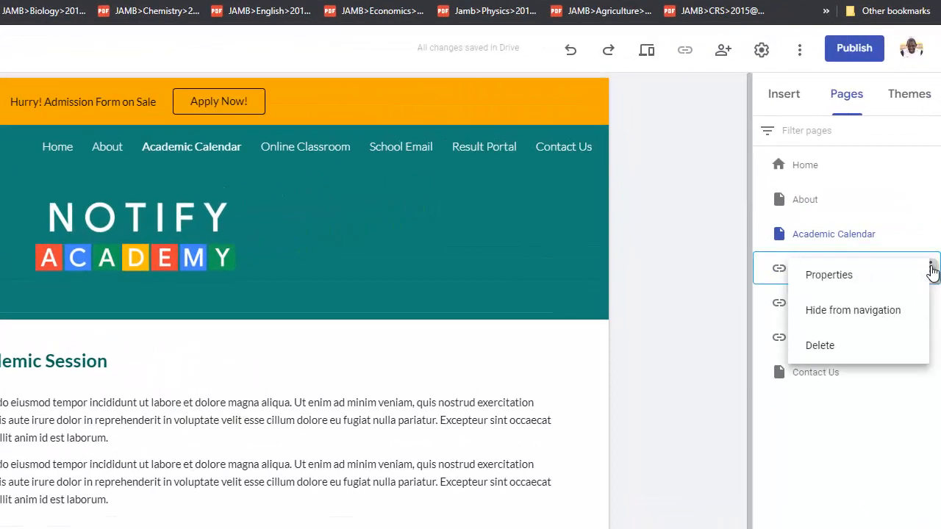
left_click(829, 276)
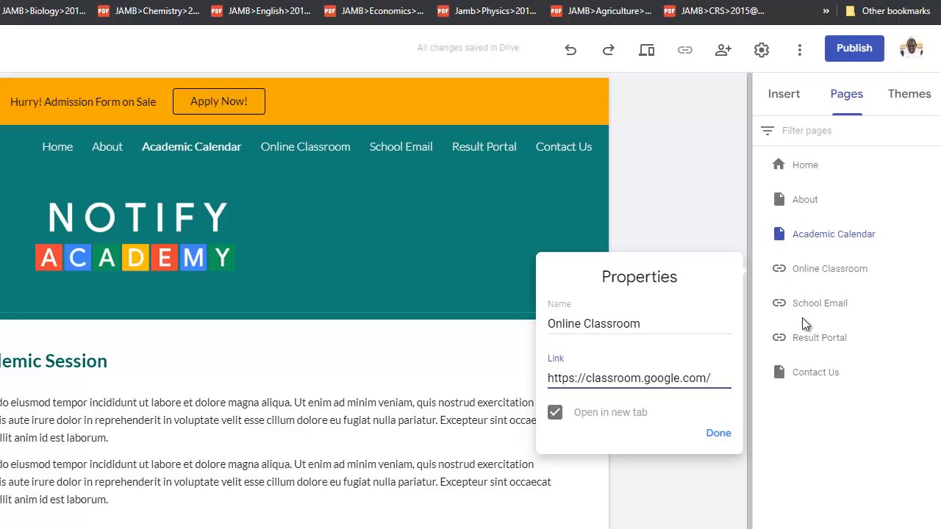
left_click(723, 435)
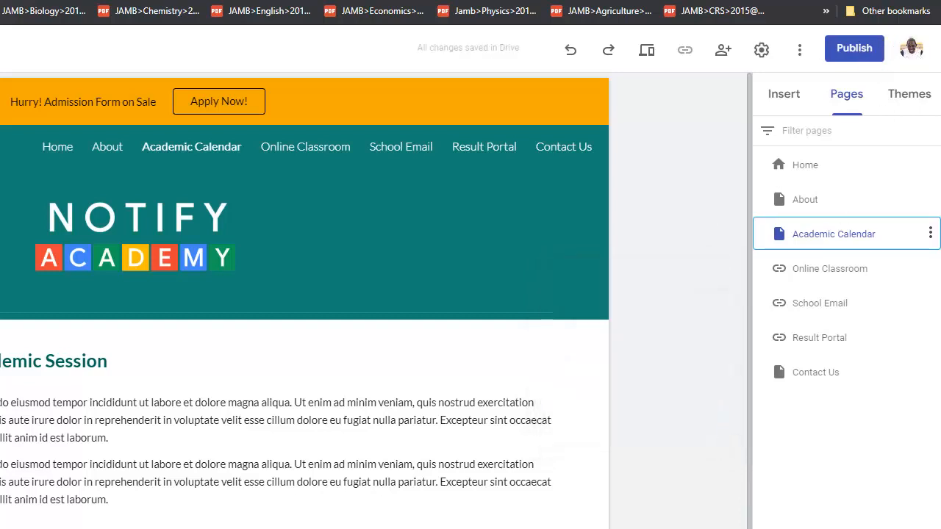
Check which Google account is signed in to the site editor, highlighting the domain part of its e-mail address.
left_click(911, 50)
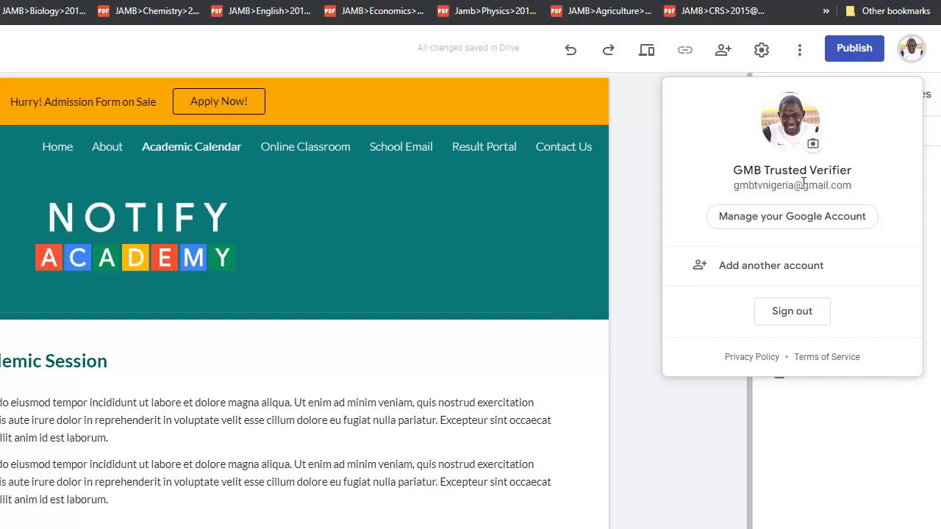
left_click_drag(805, 186, 856, 189)
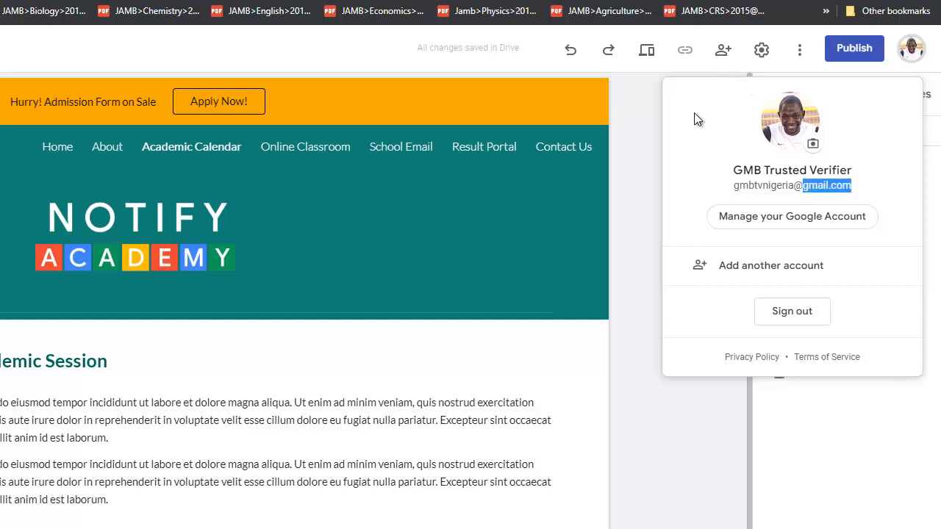
left_click(638, 129)
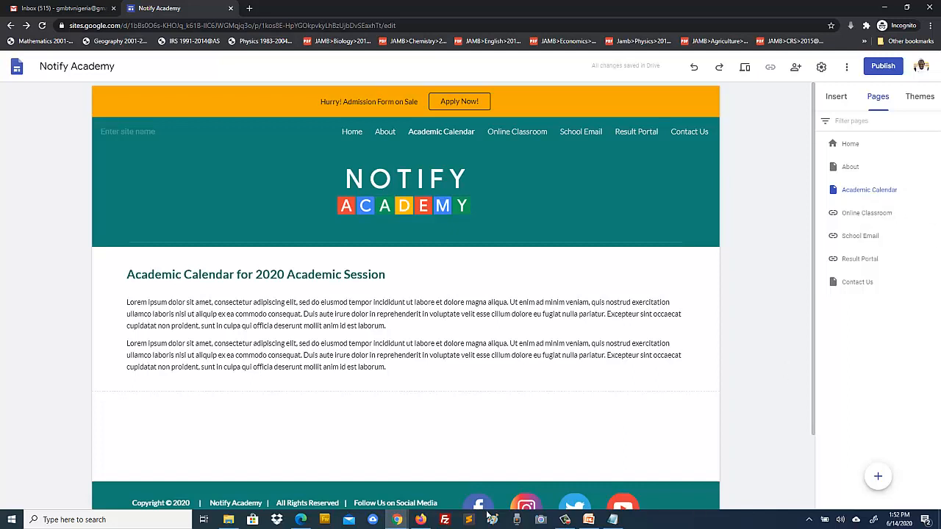
Switch to the Google Admin console in Edge and check the signed-in account, highlighting its e-mail address ending.
left_click(300, 520)
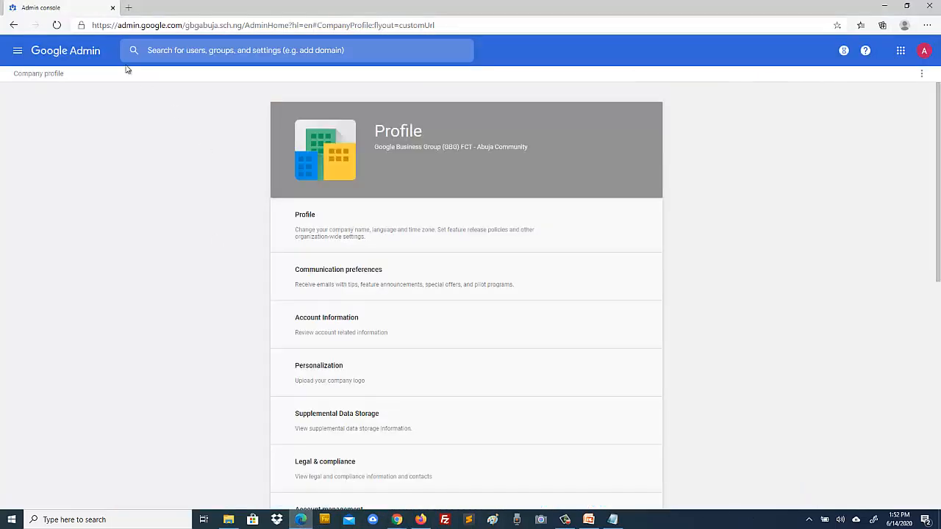
left_click(17, 51)
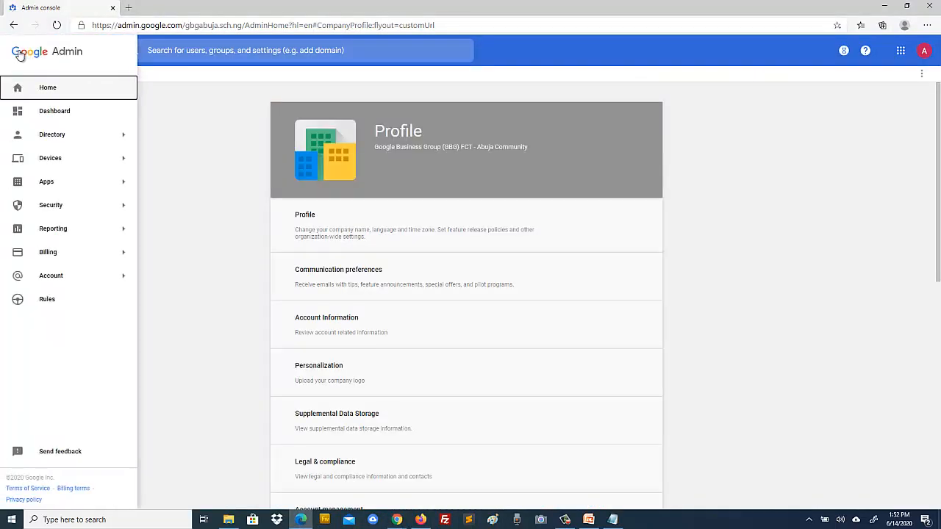
left_click(42, 89)
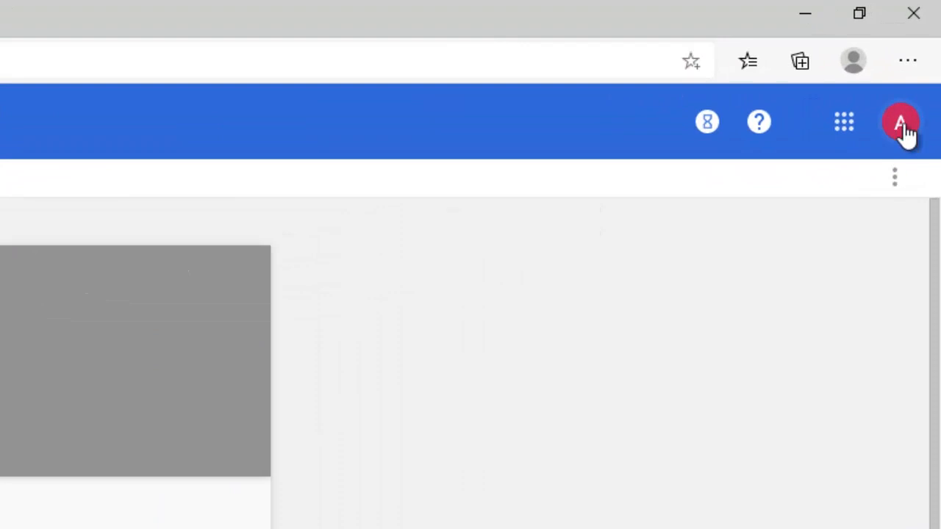
left_click(903, 126)
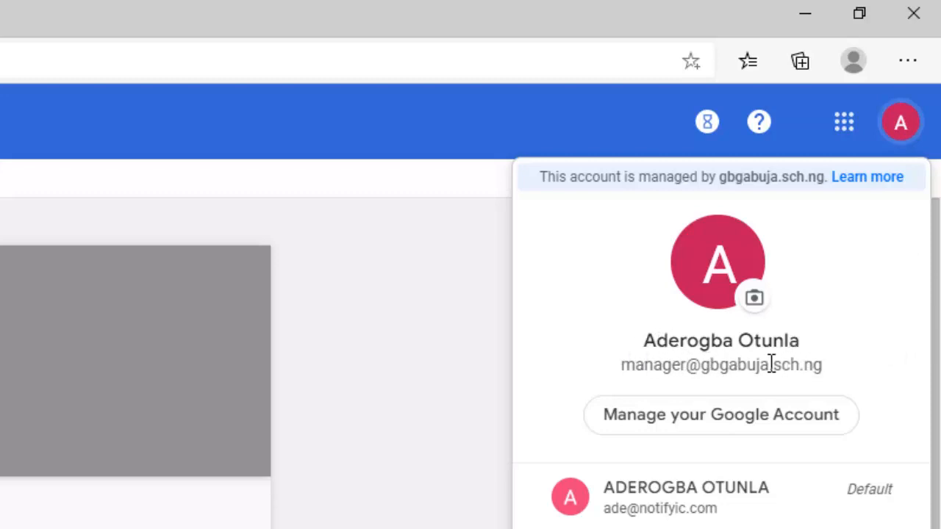
left_click_drag(770, 364, 815, 361)
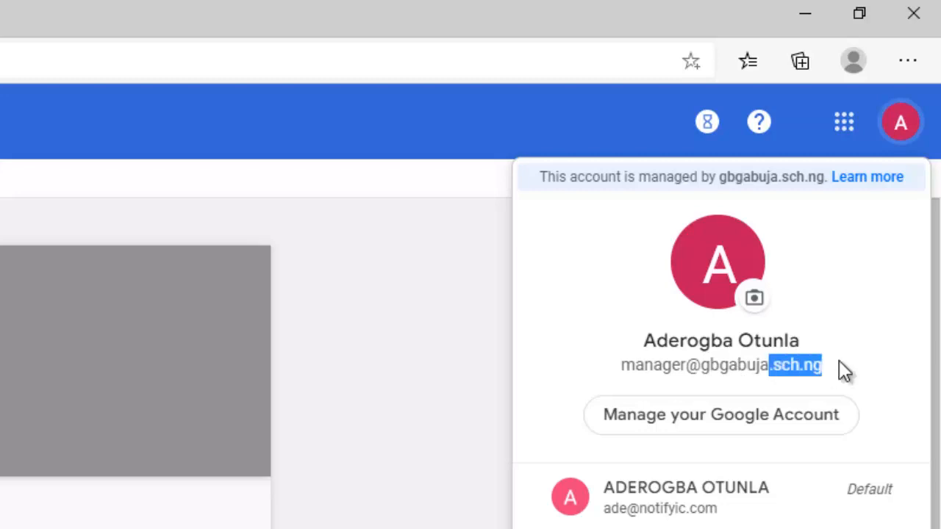
left_click(692, 366)
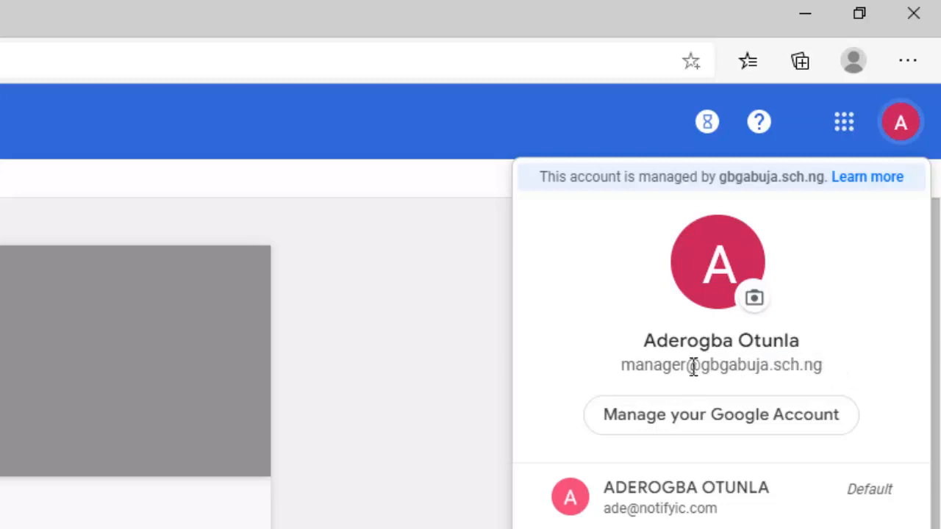
left_click(427, 401)
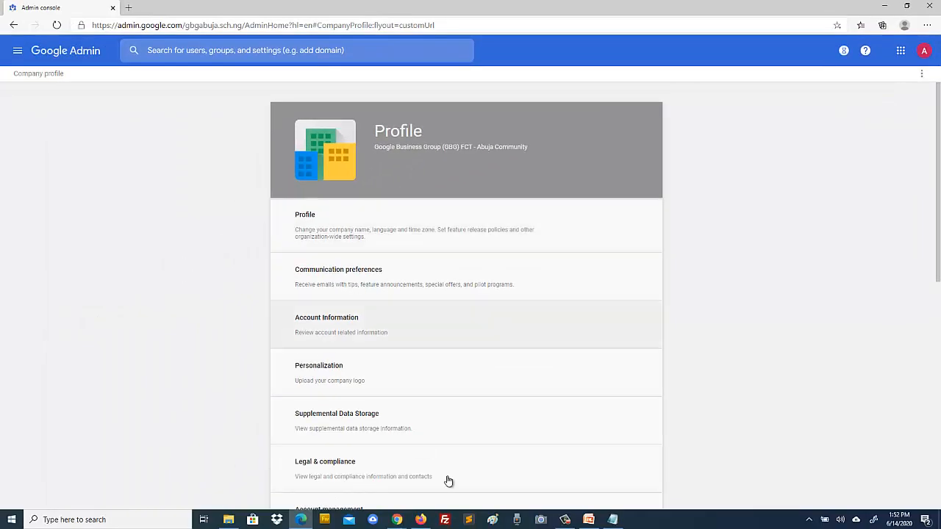
Switch back to the Notify Academy site editor in Chrome and preview the site.
left_click(397, 519)
left_click(423, 460)
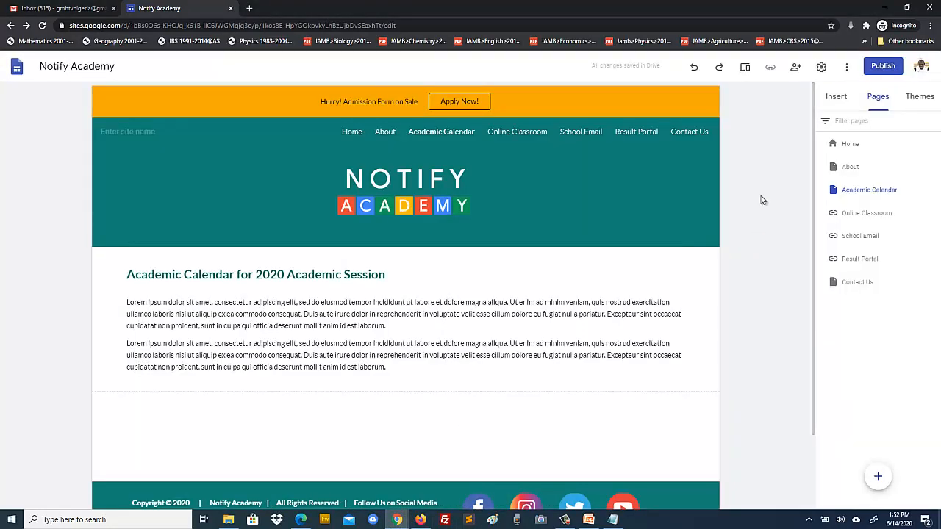
left_click(745, 67)
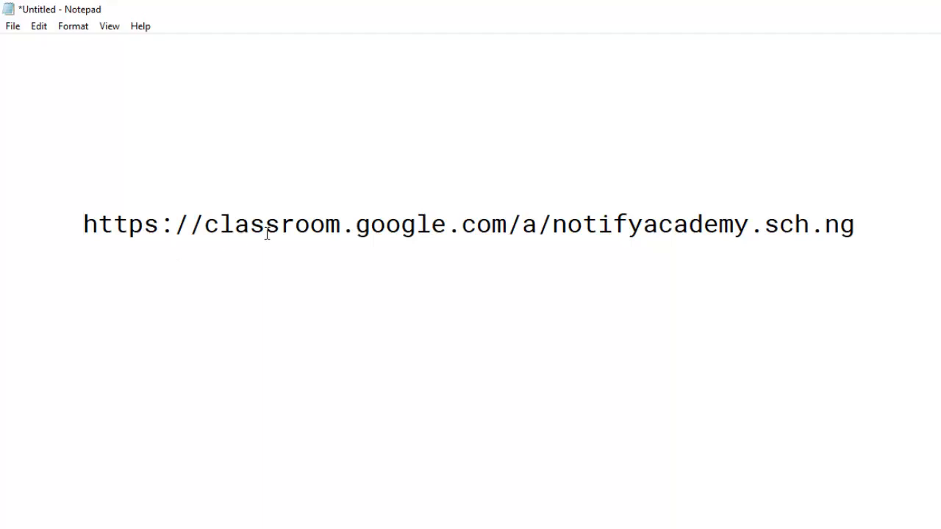
In Notepad, highlight the slash after google.com and the notifyacademy.sch.ng domain in the Classroom URL.
left_click_drag(507, 224, 523, 225)
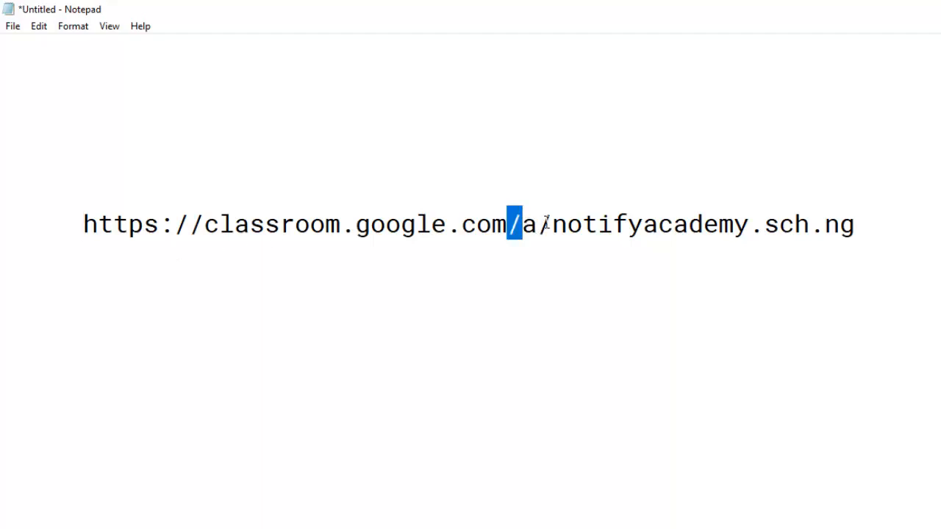
left_click_drag(553, 226, 860, 229)
left_click(827, 390)
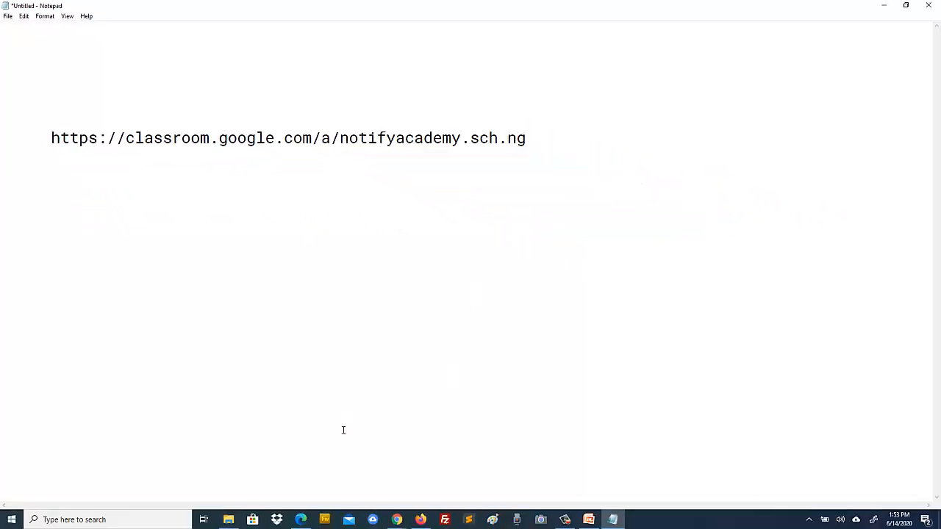
Switch to the Google Admin console in Edge and look through the Custom URLs section for each G Suite service.
left_click(300, 520)
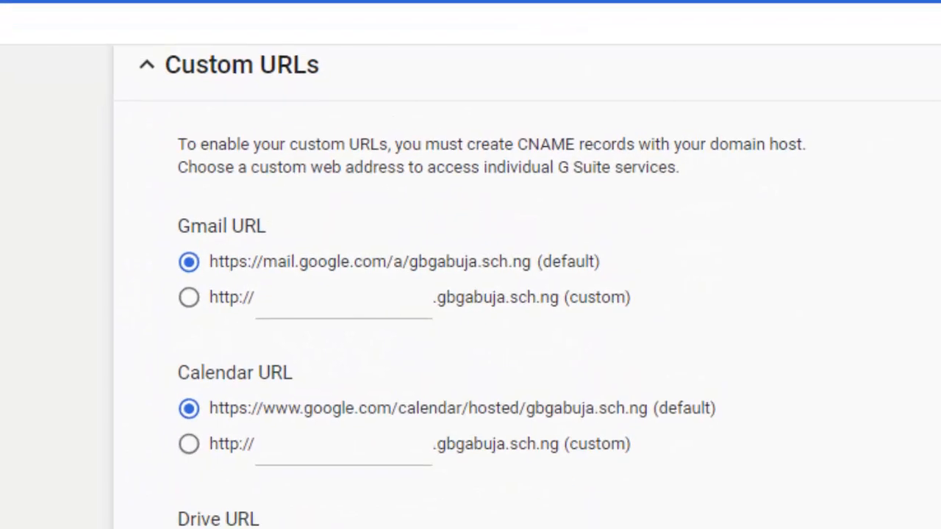
scroll(526, 294, "up", 4)
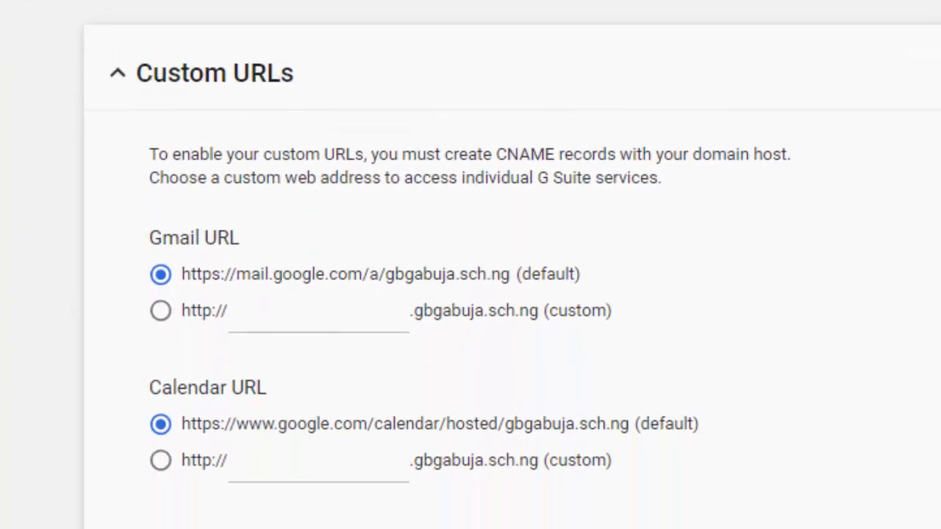
scroll(511, 265, "down", 5)
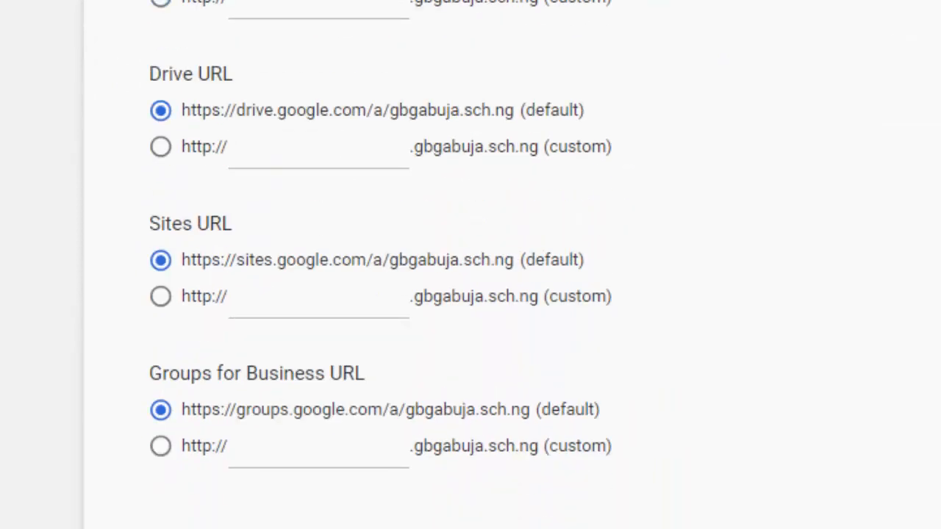
scroll(470, 264, "up", 5)
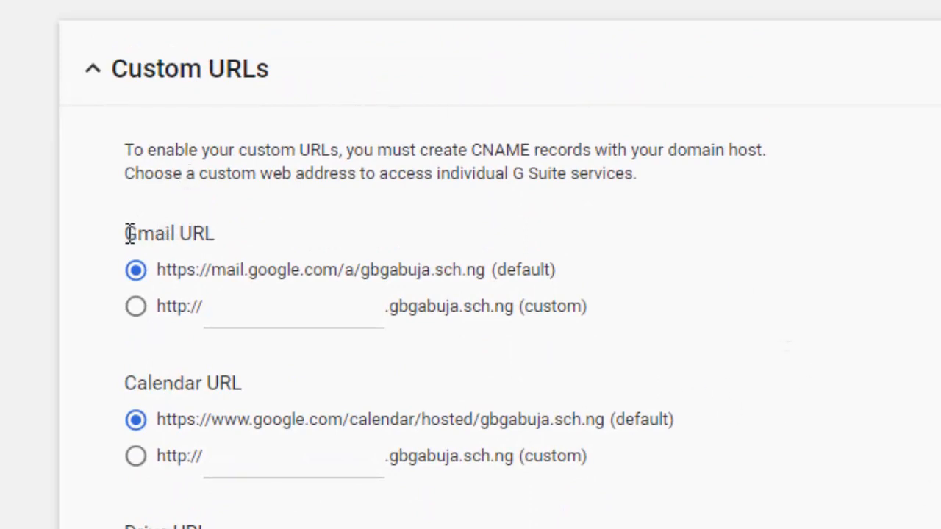
Examine the Gmail URL setting, highlighting its heading, the default label and the gbgabuja.sch.ng domain in the default address.
left_click_drag(126, 234, 222, 231)
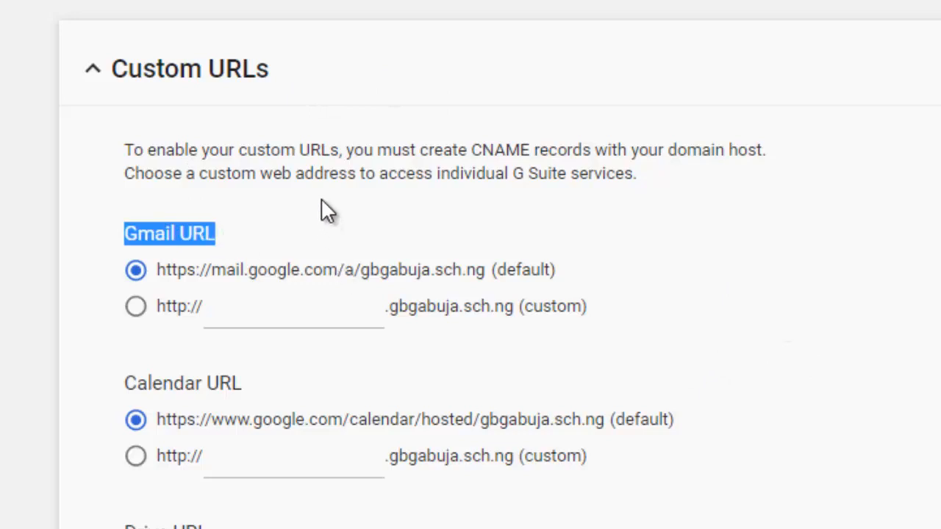
left_click(494, 270)
left_click_drag(494, 270, 567, 280)
left_click(190, 261)
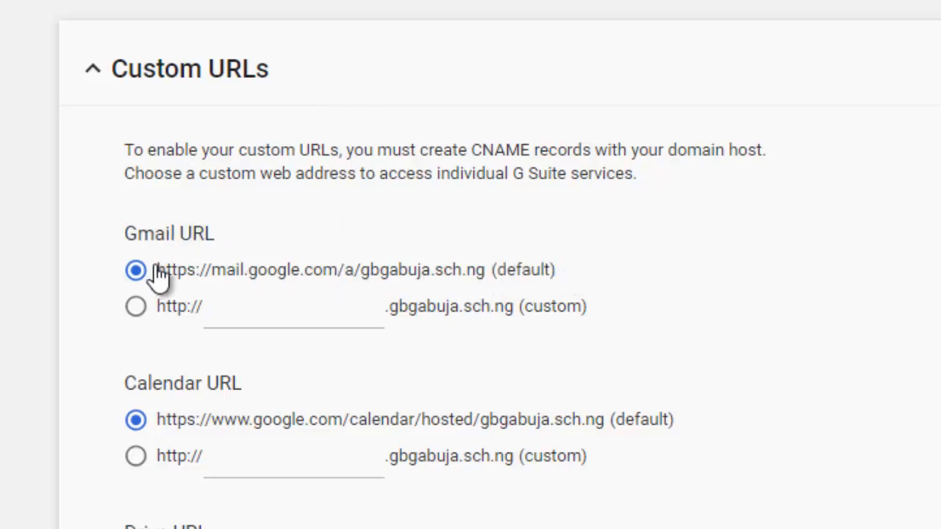
double_click(348, 269)
left_click_drag(361, 269, 491, 269)
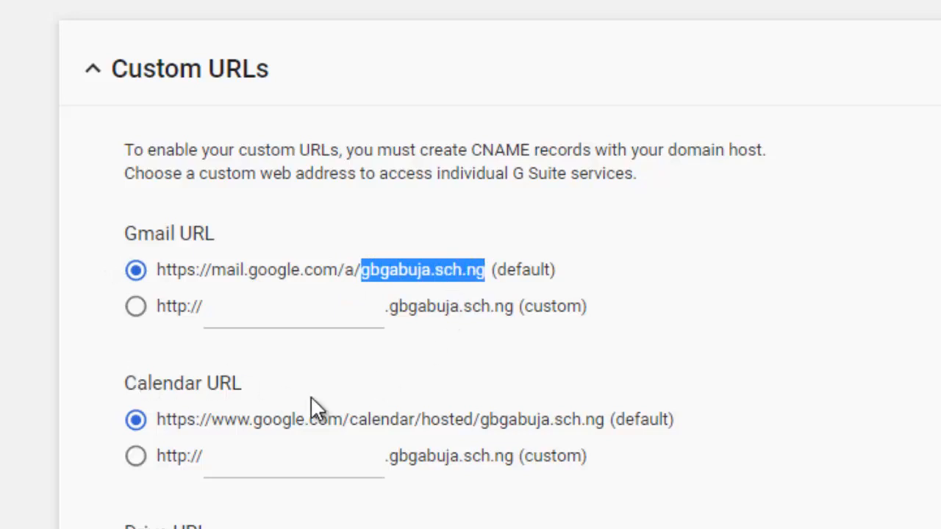
Examine the default Calendar and Drive URLs, highlighting the calendar path and the domain parts of both addresses.
left_click(351, 419)
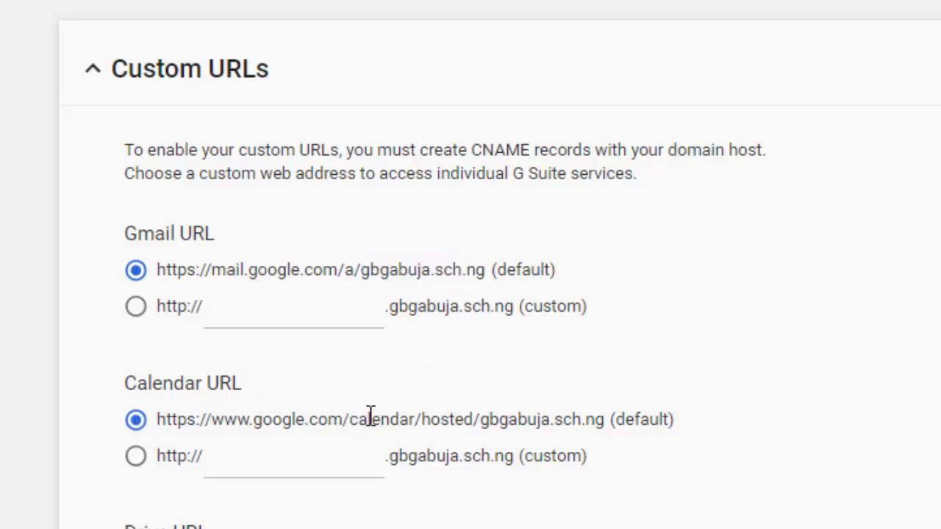
left_click_drag(350, 418, 416, 417)
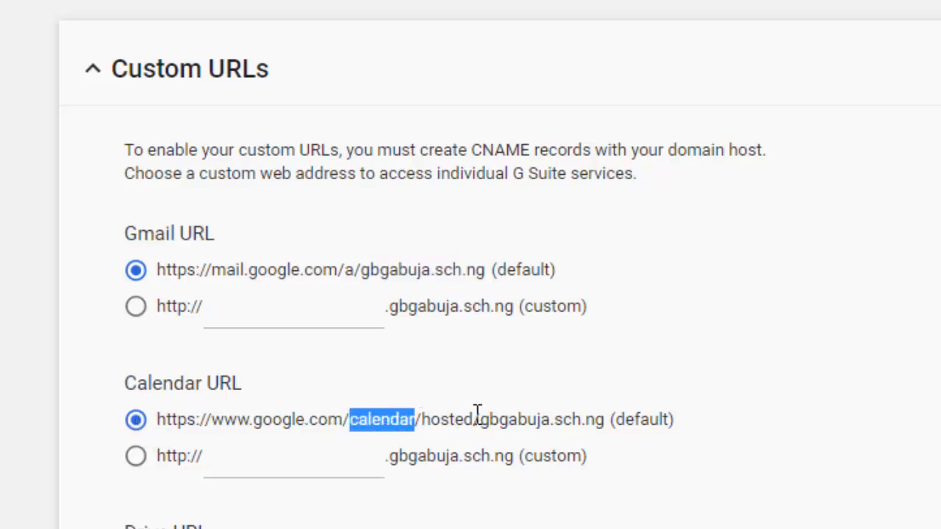
left_click_drag(479, 419, 605, 419)
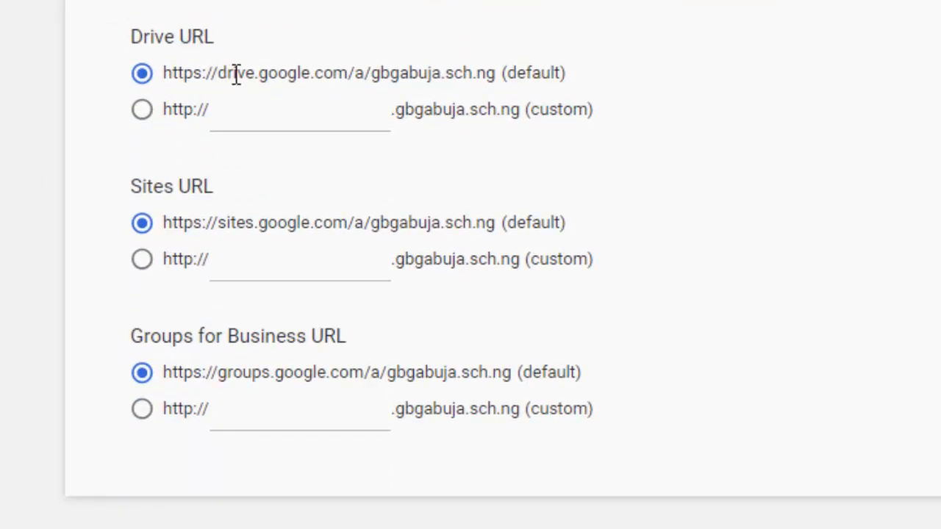
left_click_drag(355, 71, 498, 72)
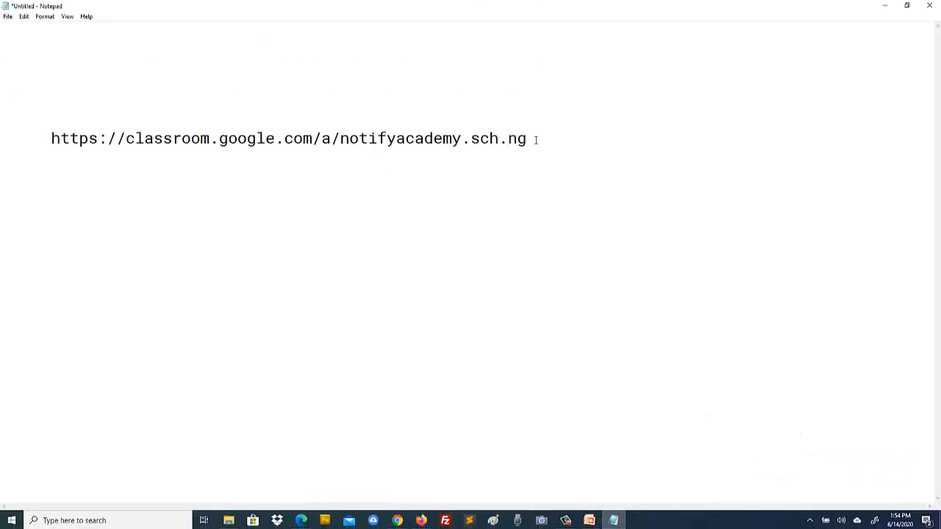
Switch to Notepad and highlight the full Classroom URL for notifyacademy.sch.ng, leaving it deselected at the end.
left_click_drag(536, 140, 64, 125)
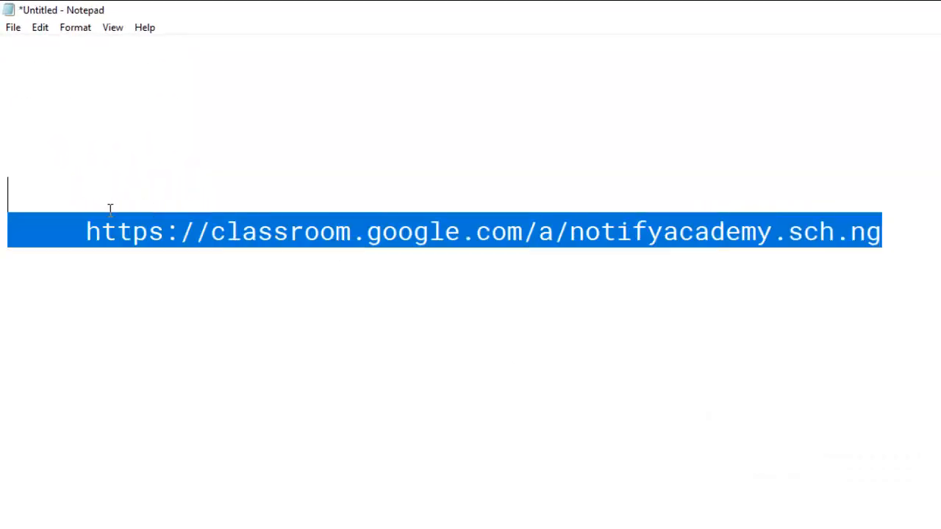
left_click_drag(110, 210, 85, 230)
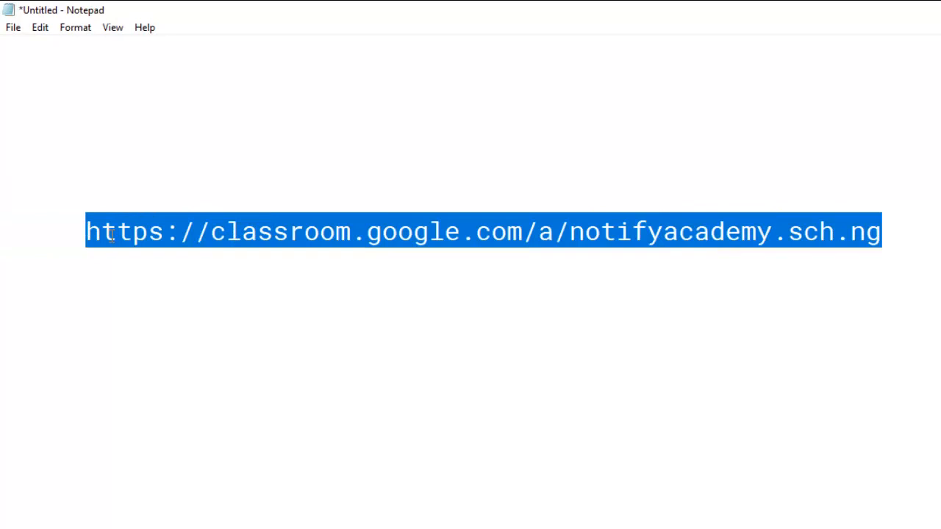
left_click(303, 292)
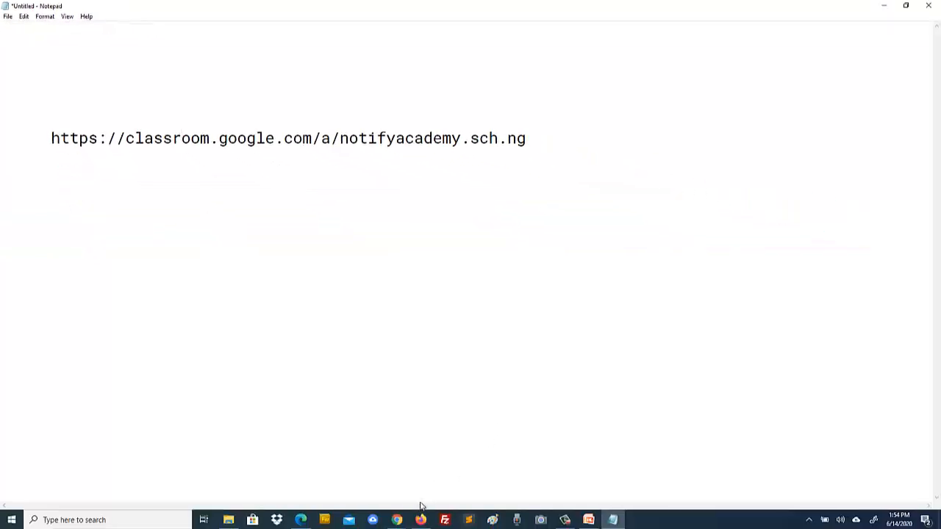
Switch to the Notify Academy site in Chrome and exit its preview to return to the editor.
mouse_move(397, 519)
left_click(433, 447)
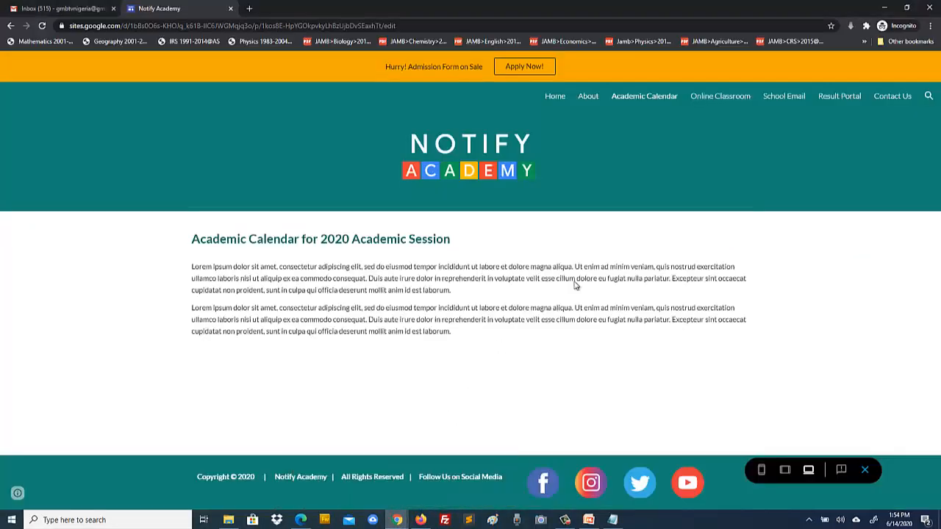
left_click(867, 472)
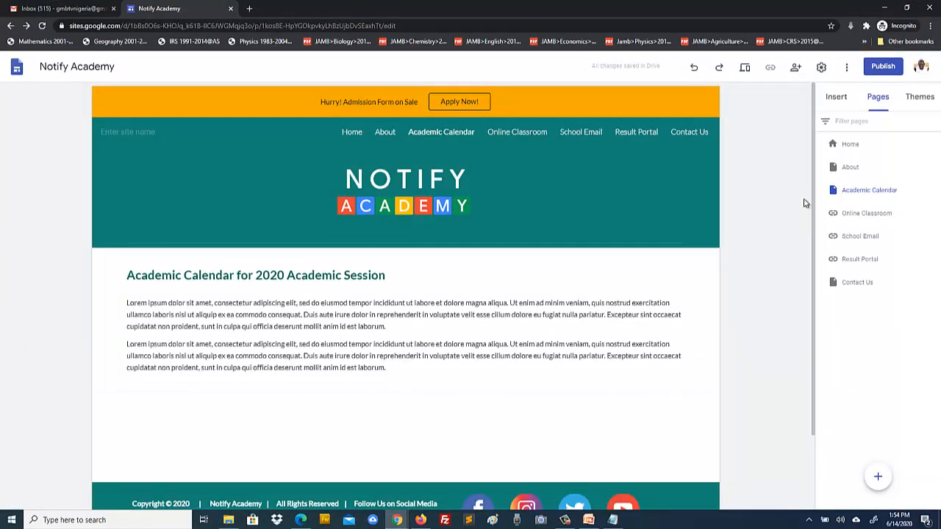
mouse_move(880, 214)
left_click(935, 212)
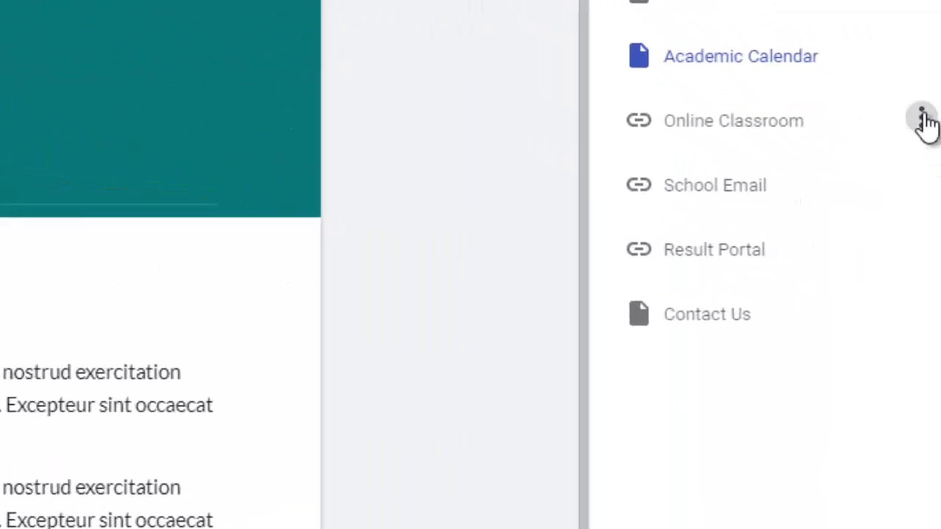
left_click(750, 143)
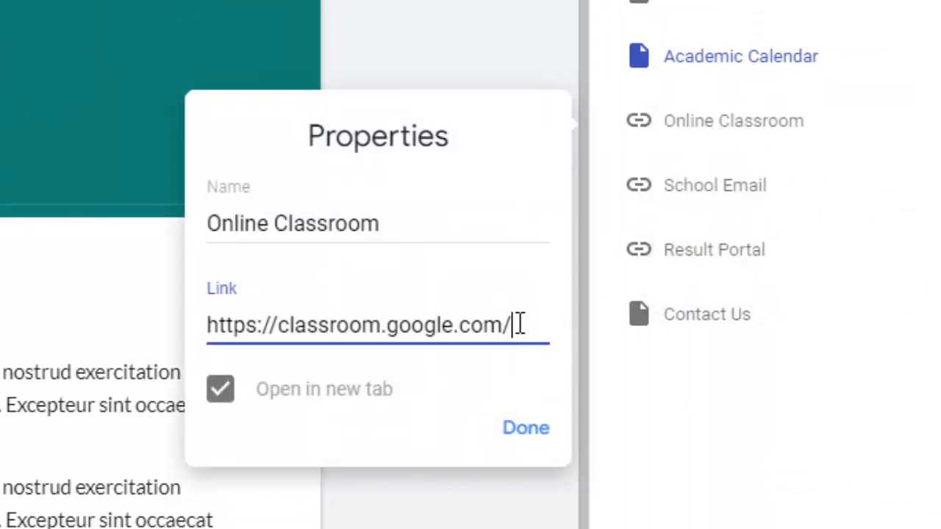
key("ctrl+a")
key("ctrl+v")
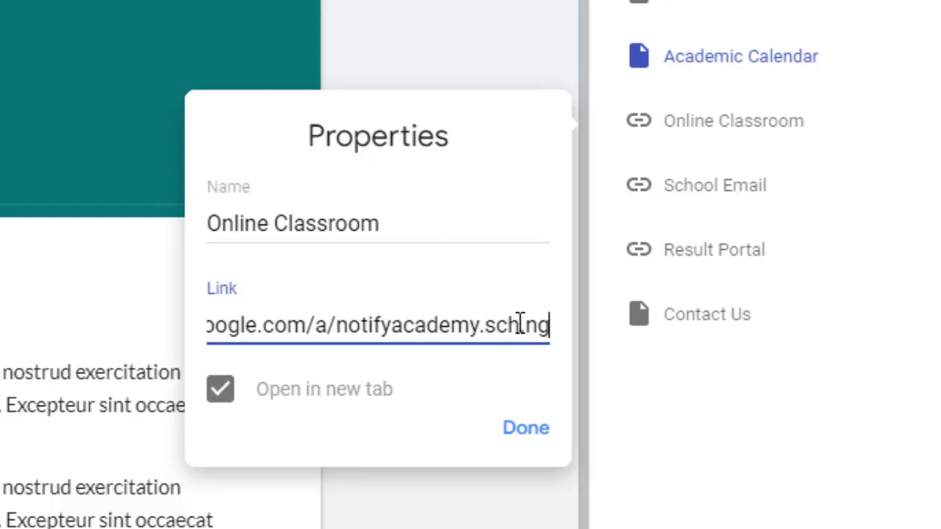
left_click(520, 434)
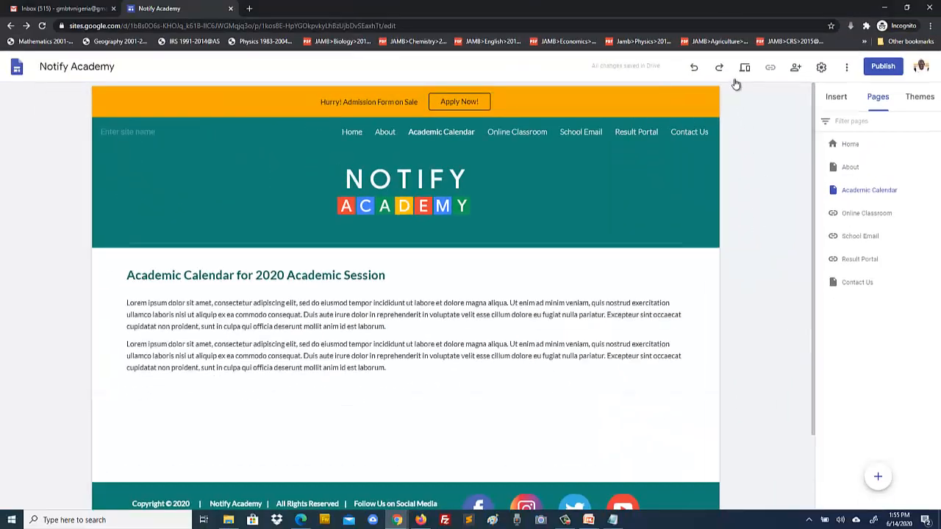
left_click(745, 67)
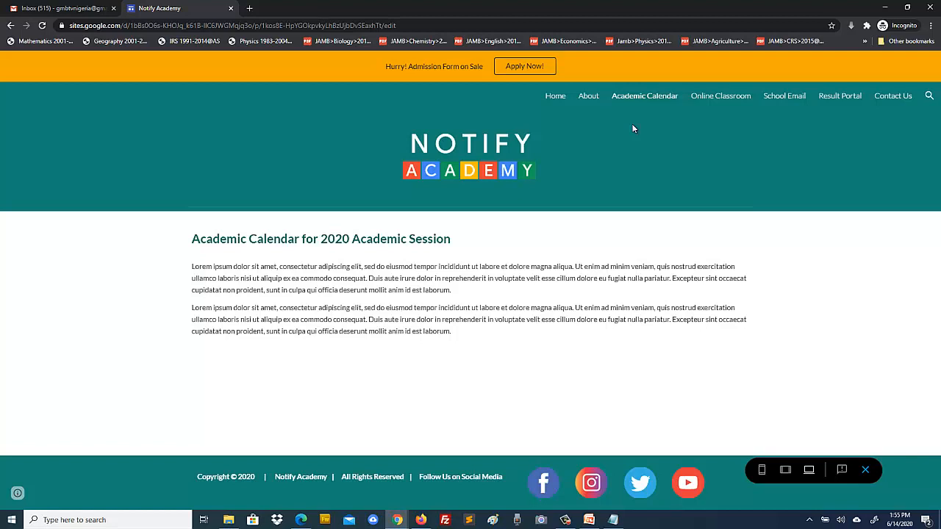
left_click(866, 471)
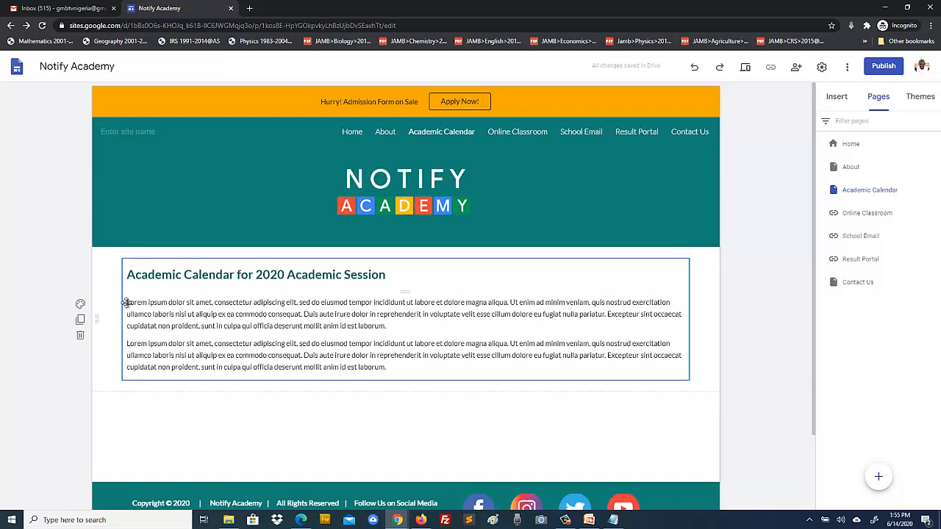
Delete the two placeholder paragraphs under the Academic Calendar for 2020 Academic Session heading, along with their text box.
left_click_drag(127, 302, 397, 367)
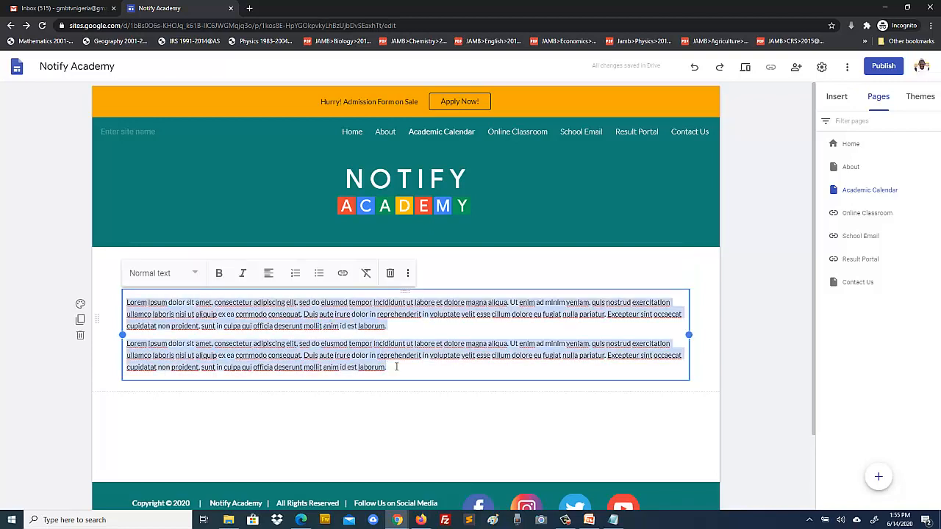
key("BackSpace")
left_click(752, 351)
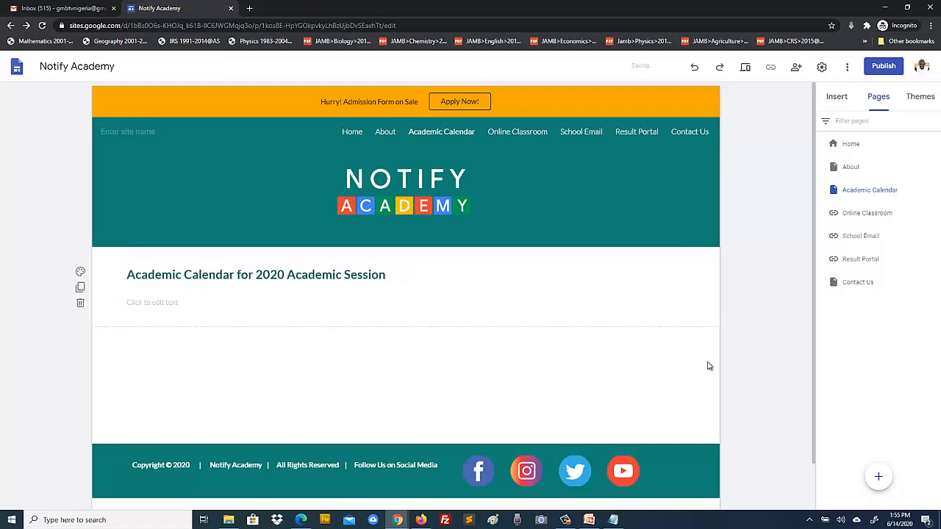
left_click(151, 303)
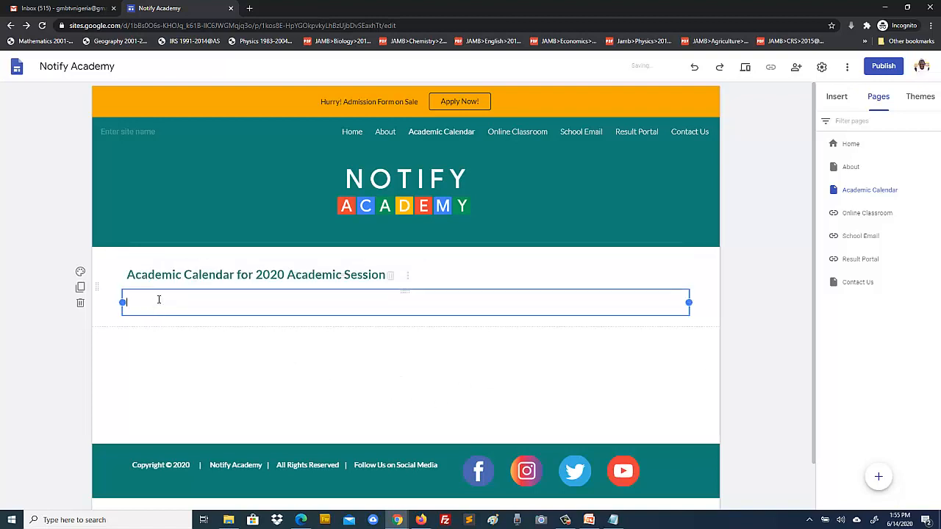
left_click(392, 278)
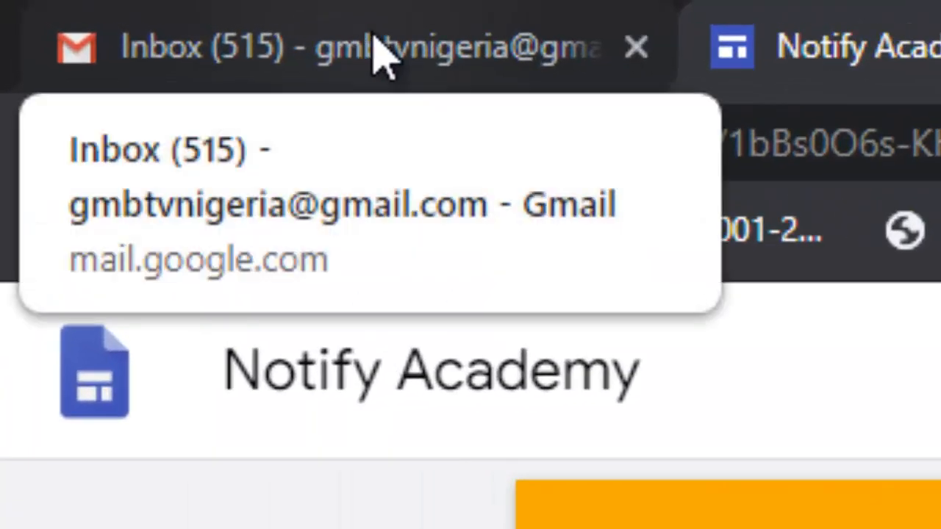
From the Gmail inbox, look through the available Google apps and open Google Docs.
left_click(379, 51)
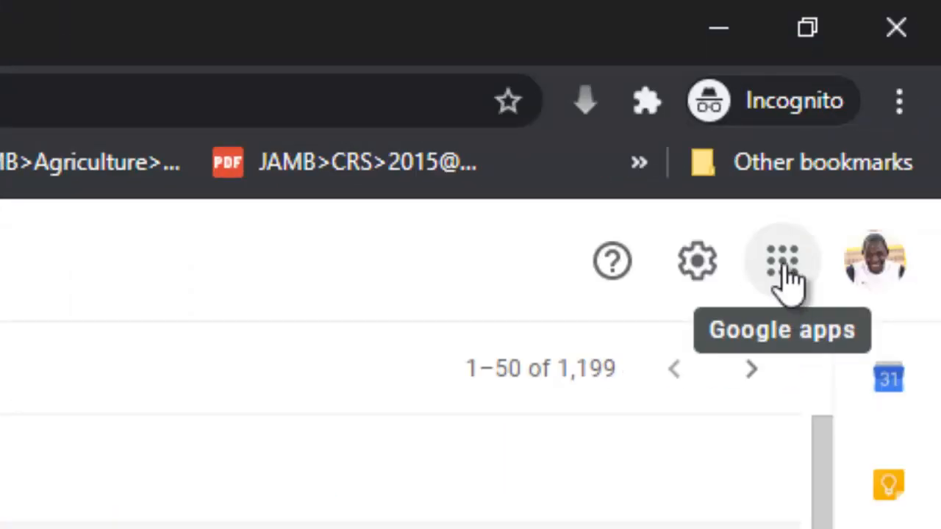
left_click(784, 265)
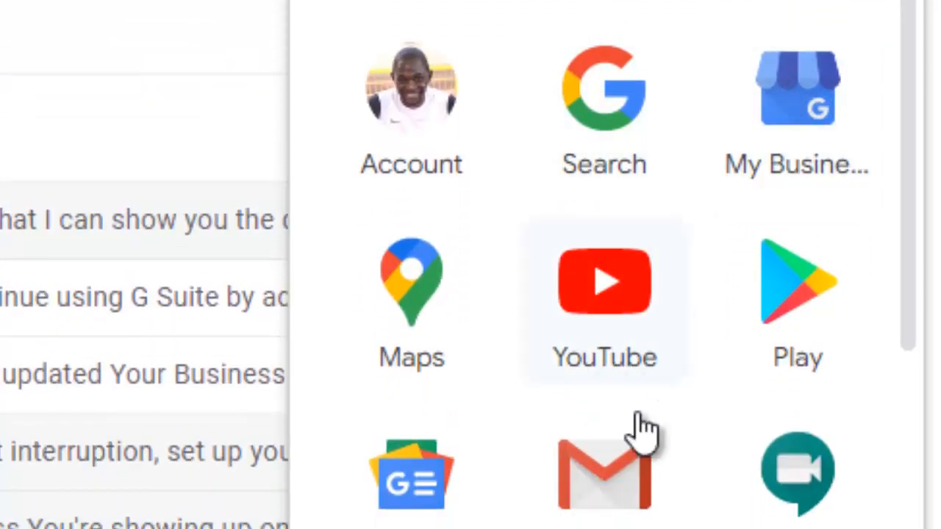
scroll(605, 257, "down", 2)
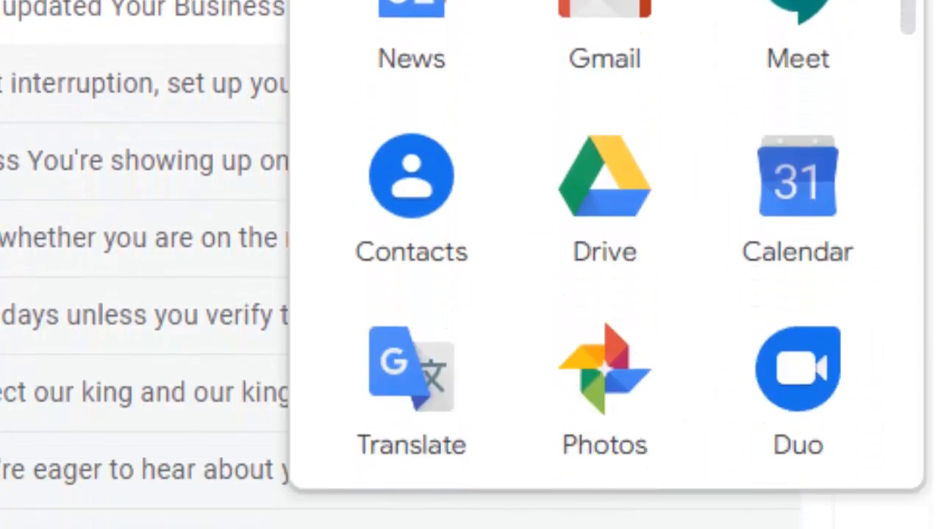
scroll(362, 338, "down", 5)
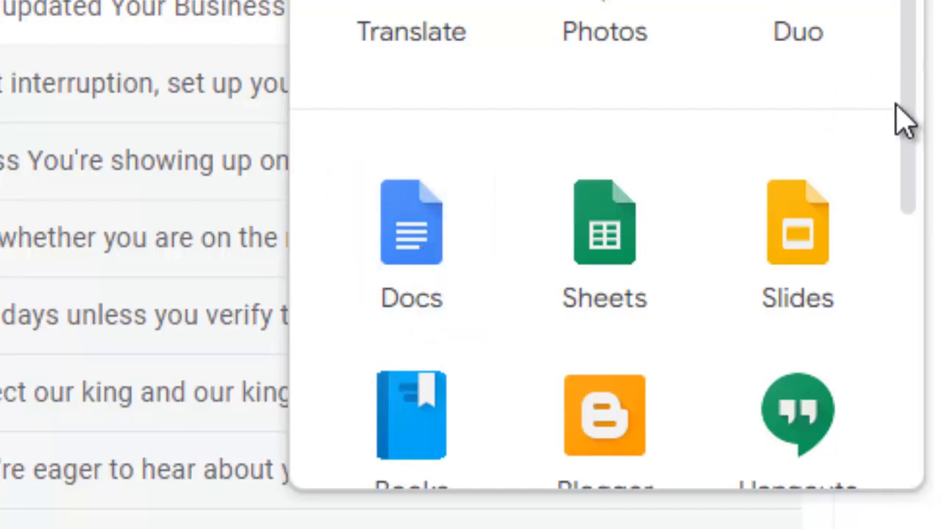
scroll(906, 103, "up", 1)
scroll(915, 94, "up", 3)
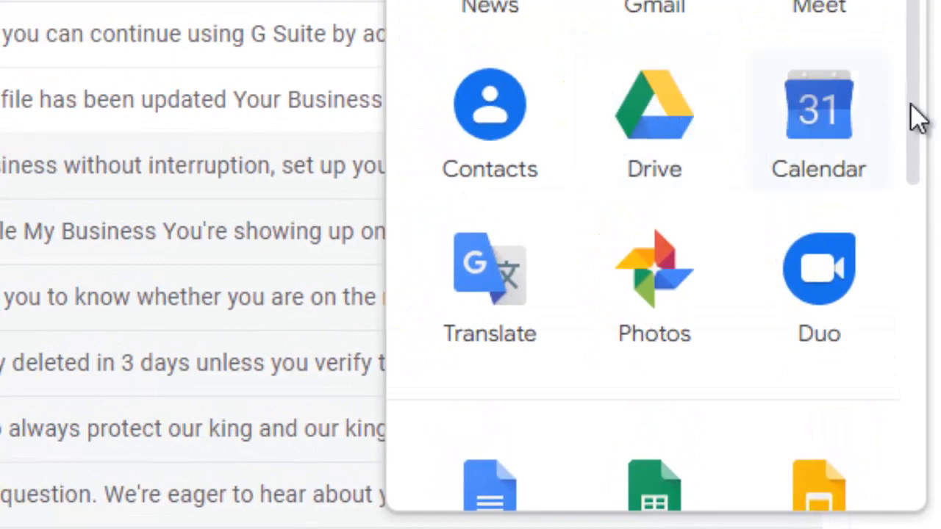
scroll(924, 210, "down", 4)
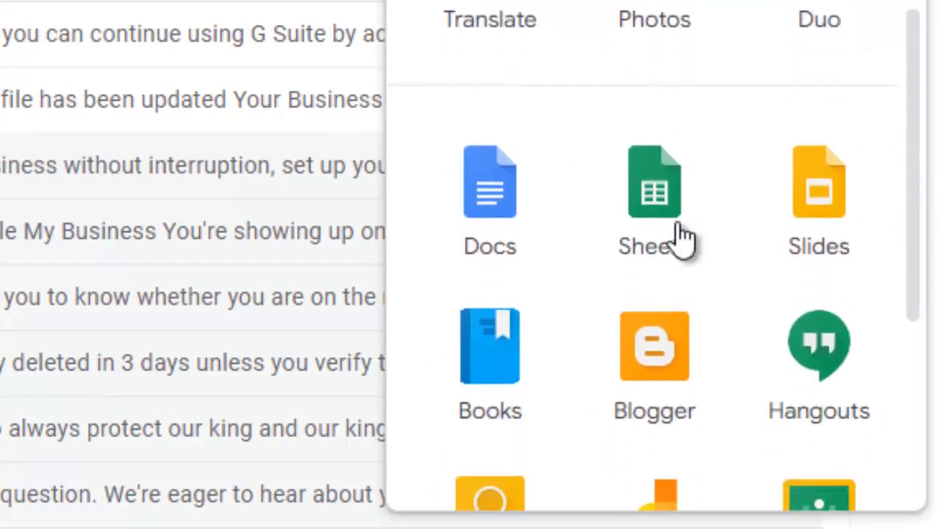
left_click(500, 195)
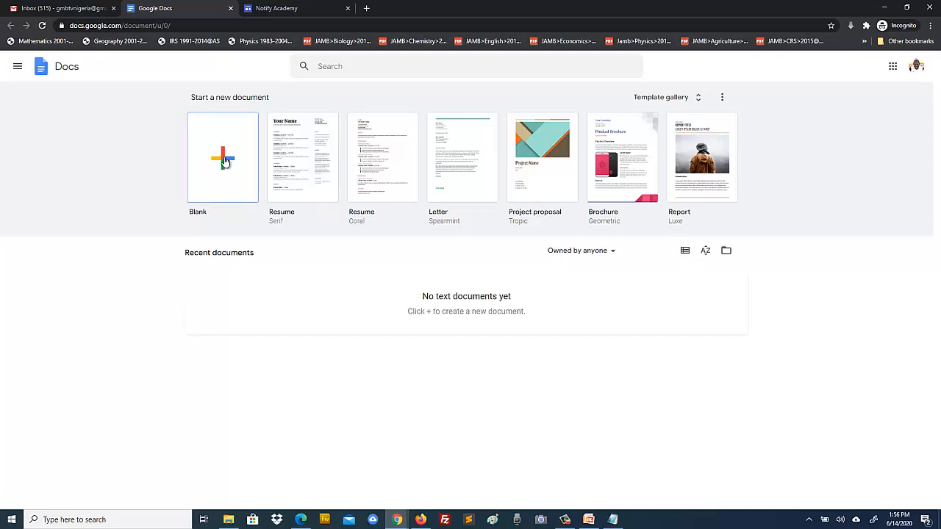
Browse the full Docs template gallery, from the resumes and letters through to the education lesson plans.
left_click(700, 100)
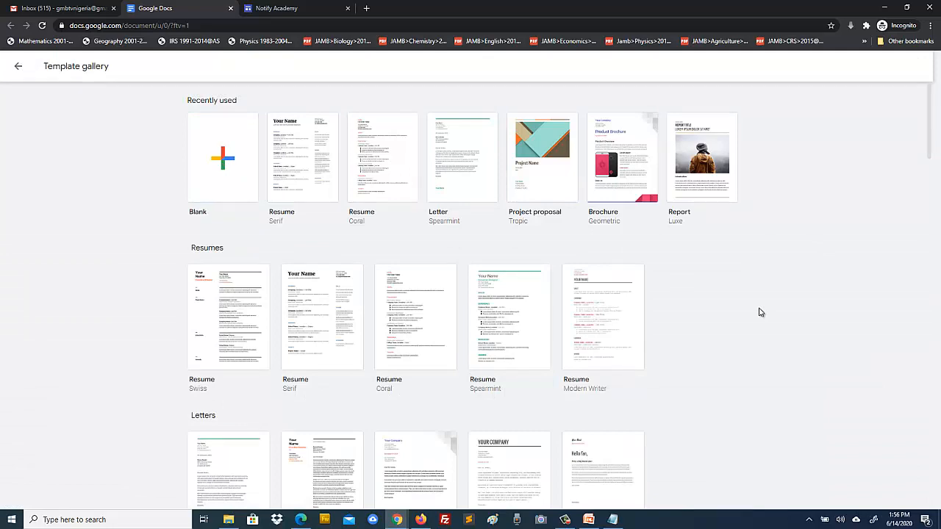
scroll(759, 313, "down", 4)
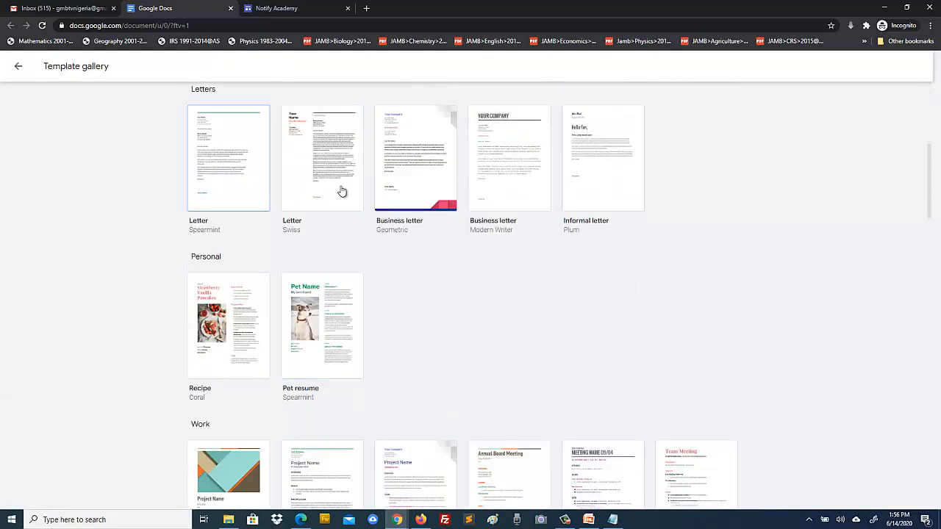
scroll(781, 270, "down", 2)
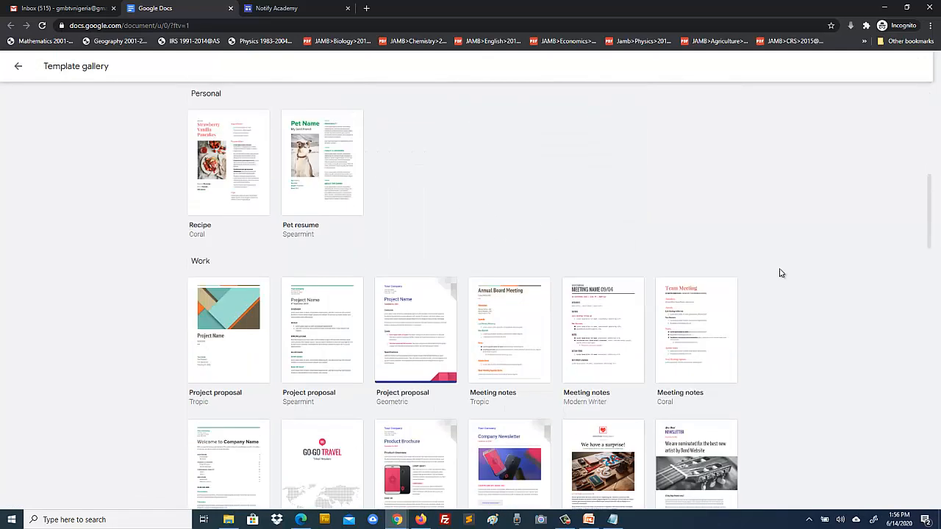
scroll(793, 268, "down", 2)
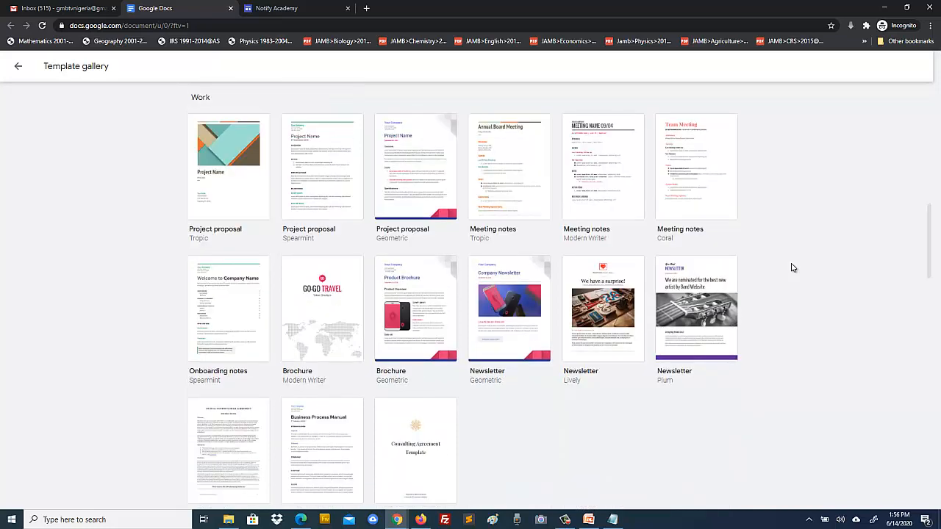
scroll(793, 268, "down", 6)
scroll(793, 268, "down", 4)
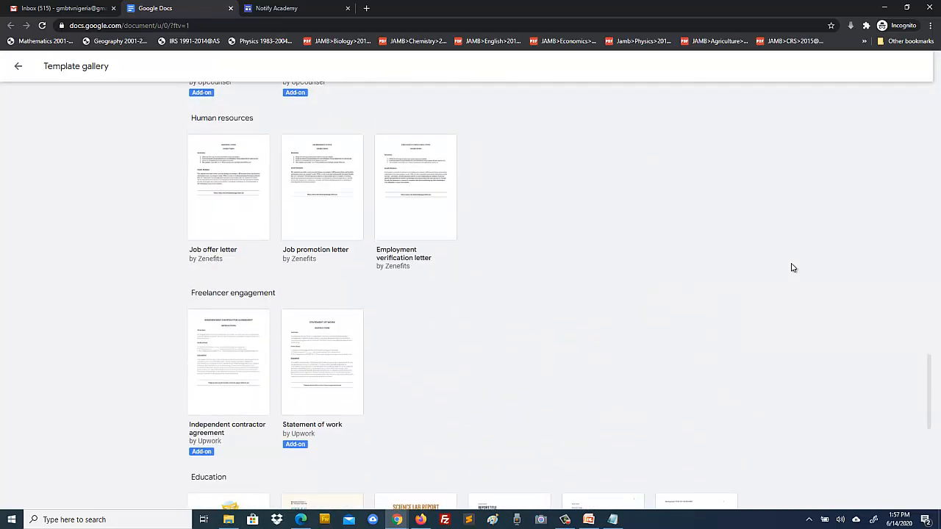
scroll(793, 268, "down", 5)
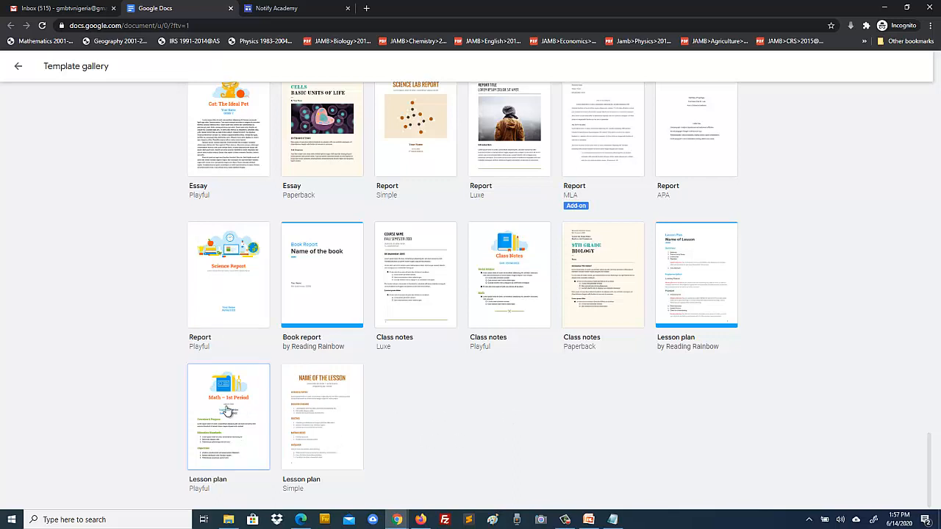
scroll(829, 326, "up", 20)
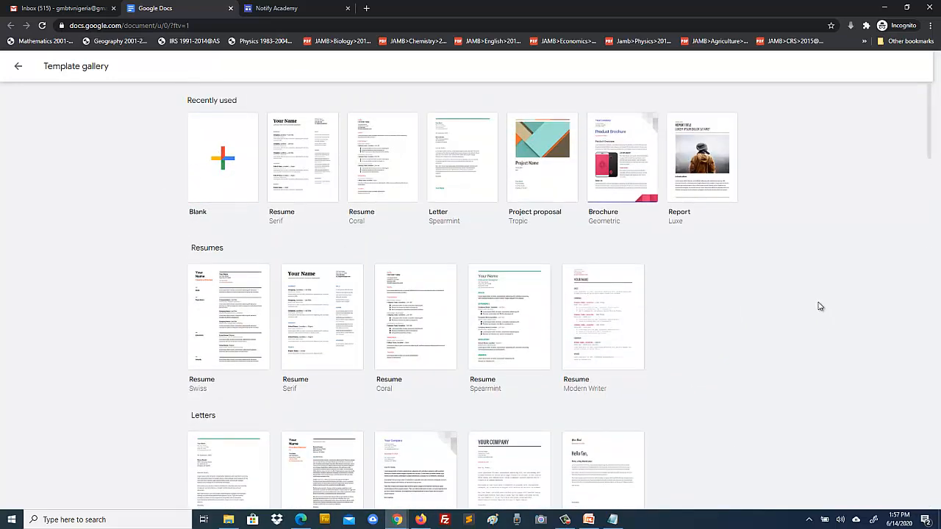
scroll(821, 306, "down", 20)
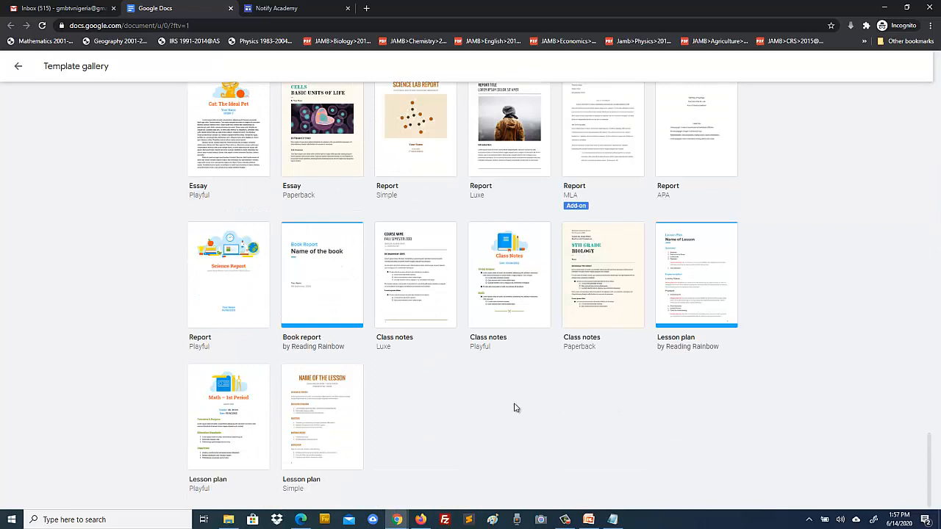
Open the Playful Lesson plan template, hide its document outline and return to the template gallery.
left_click(224, 427)
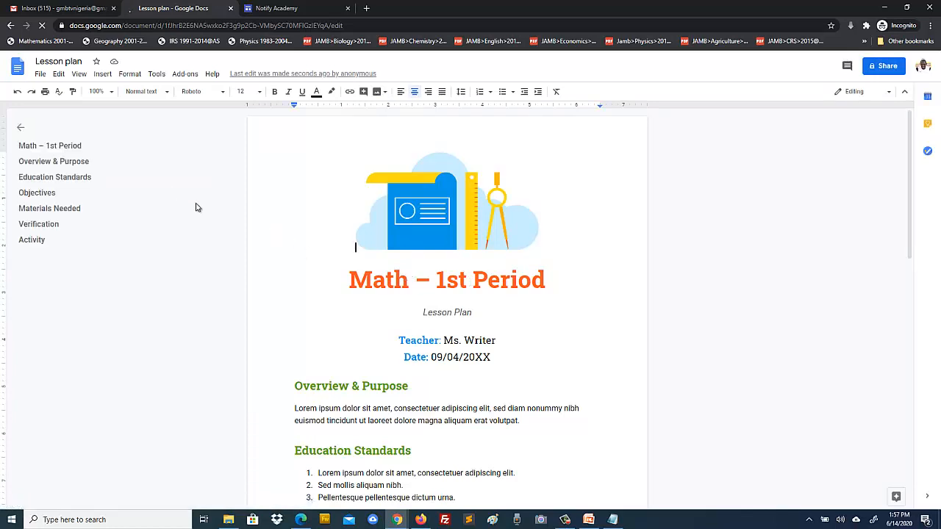
left_click(20, 128)
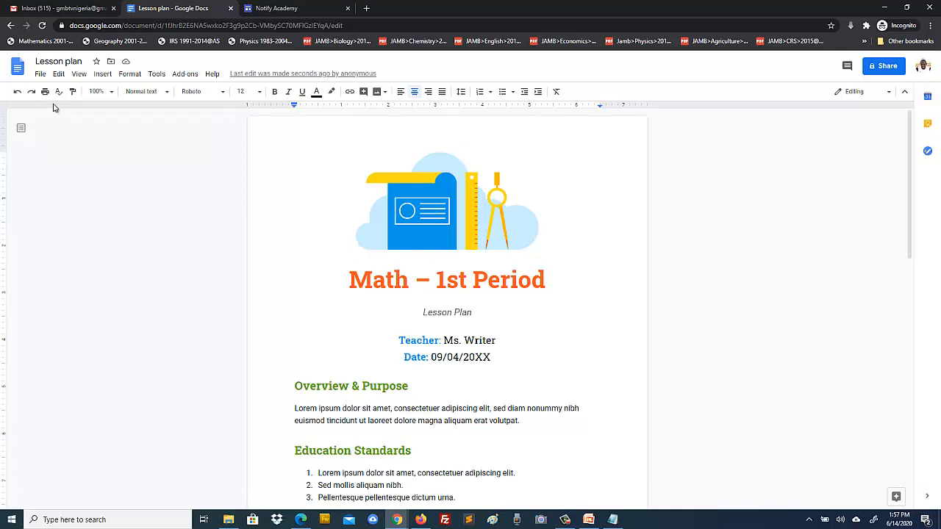
left_click(10, 25)
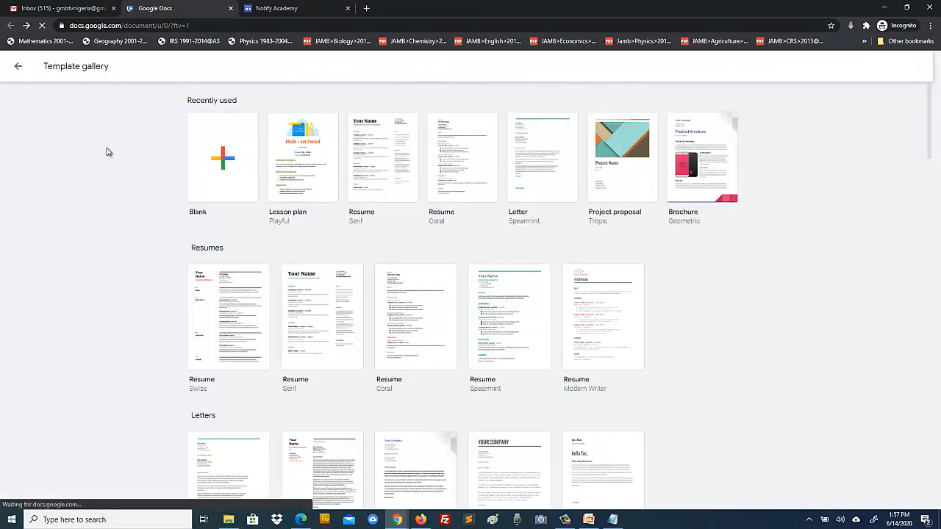
Create a blank document and name it "Notify Academy Academic Calendar".
left_click(225, 157)
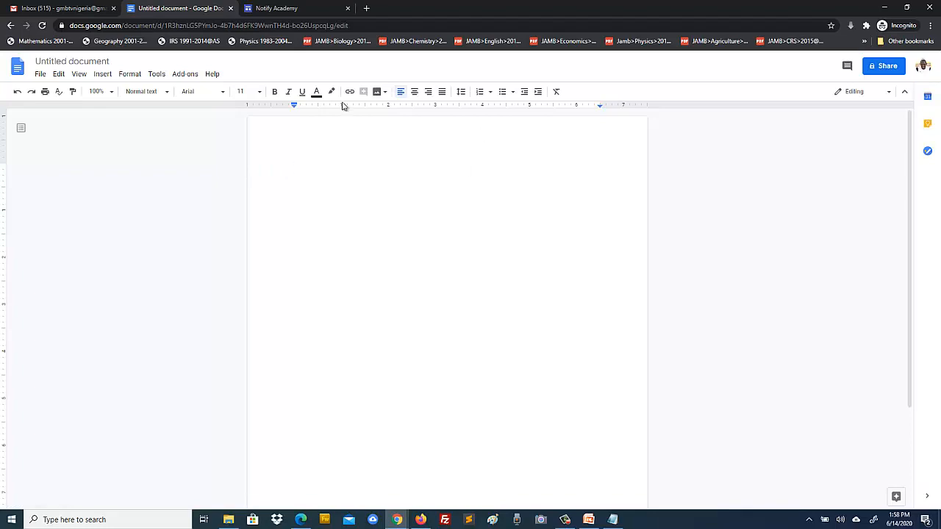
left_click(90, 63)
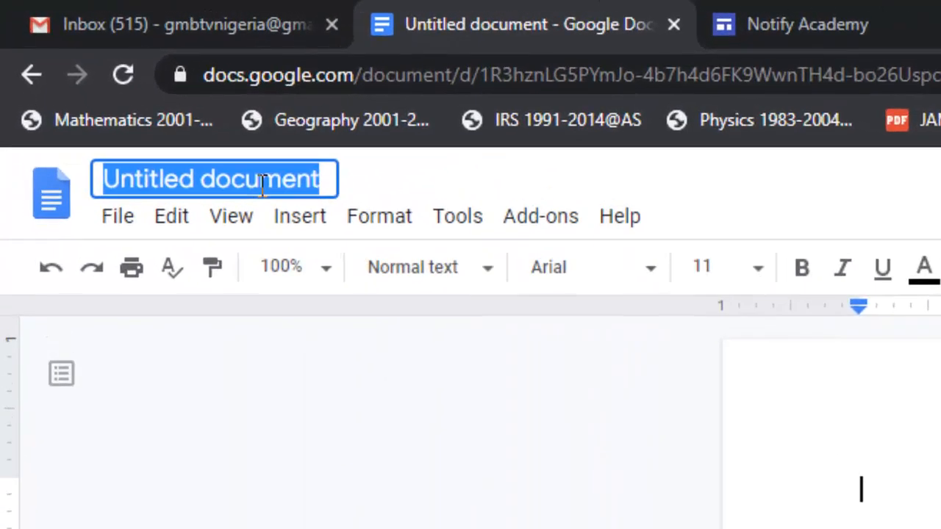
type("No")
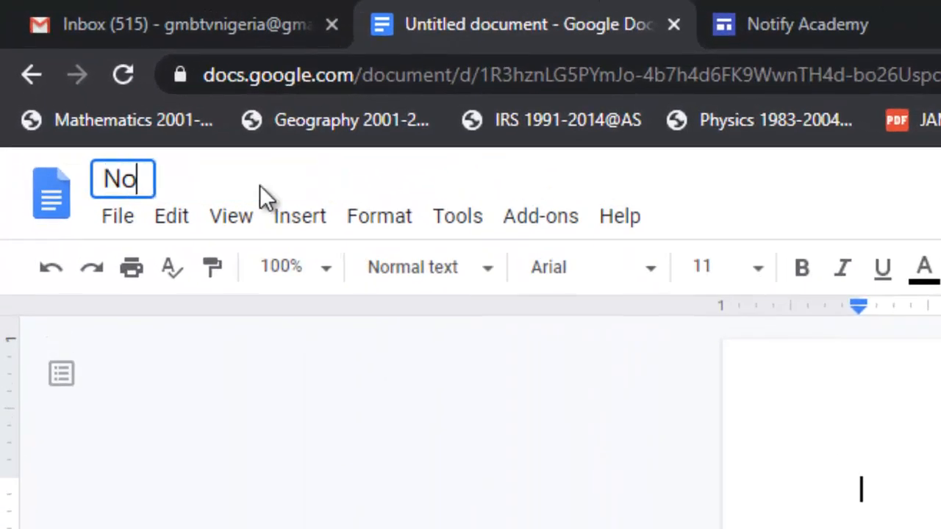
type("tif")
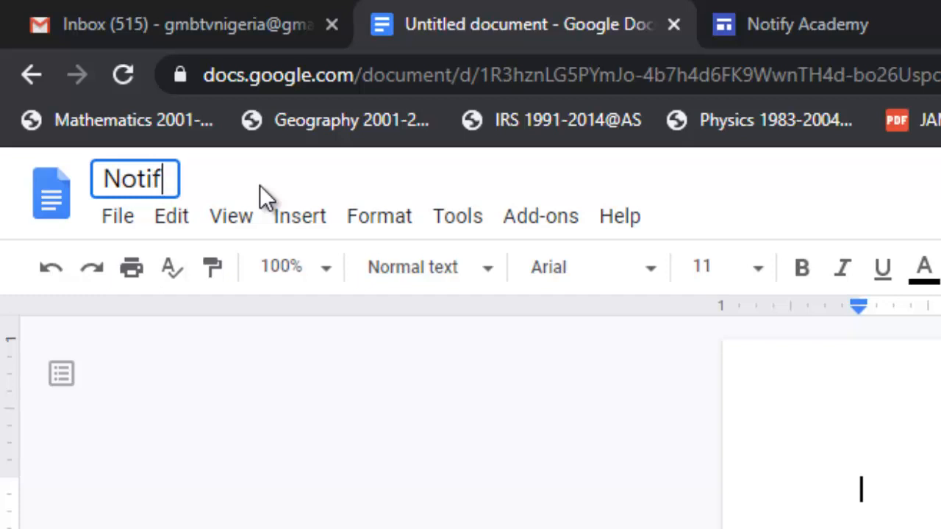
type("y Acade")
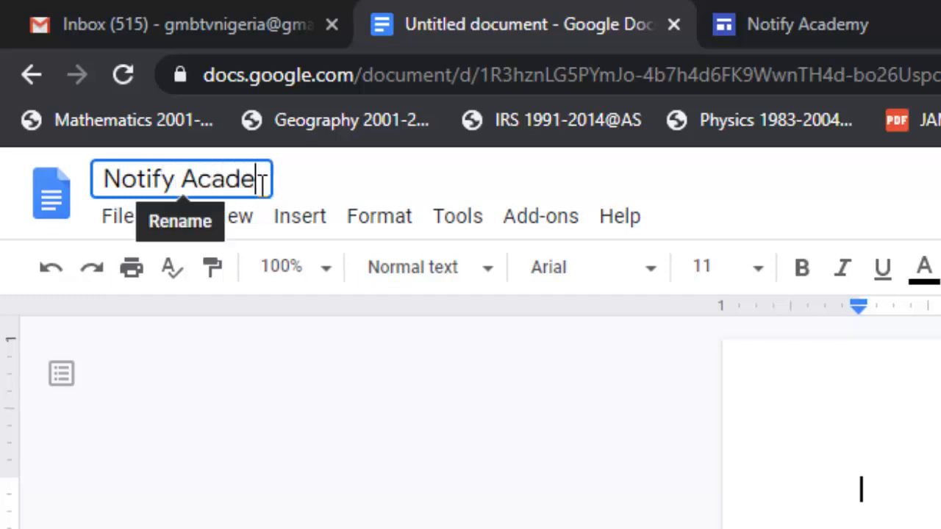
type("my Acade")
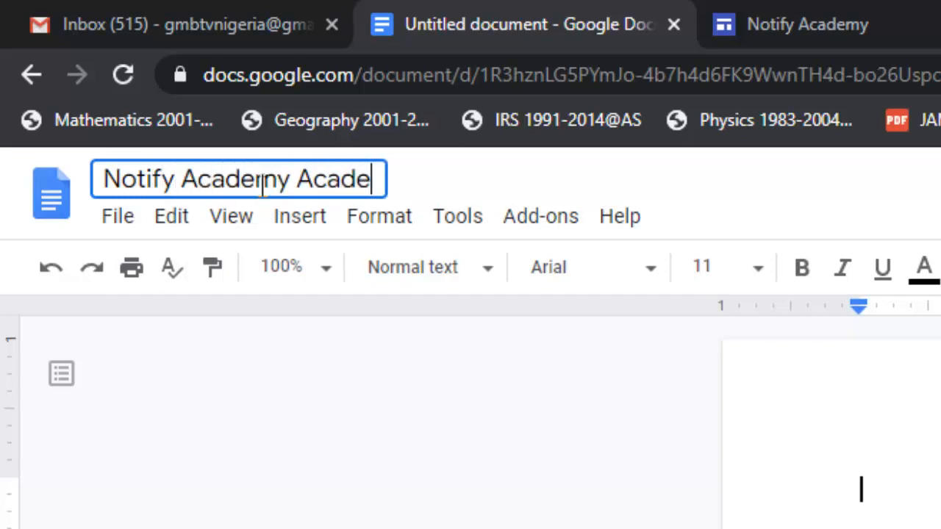
type("mic")
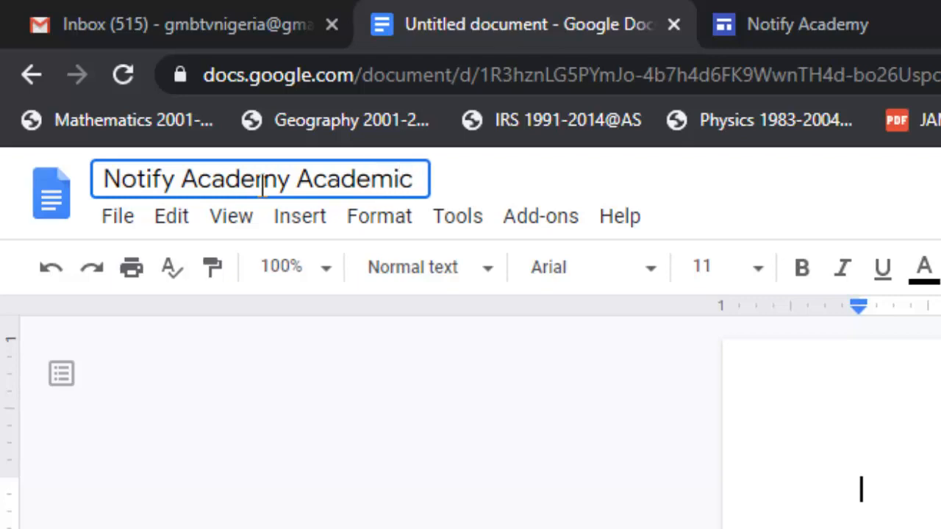
type(" Calendar")
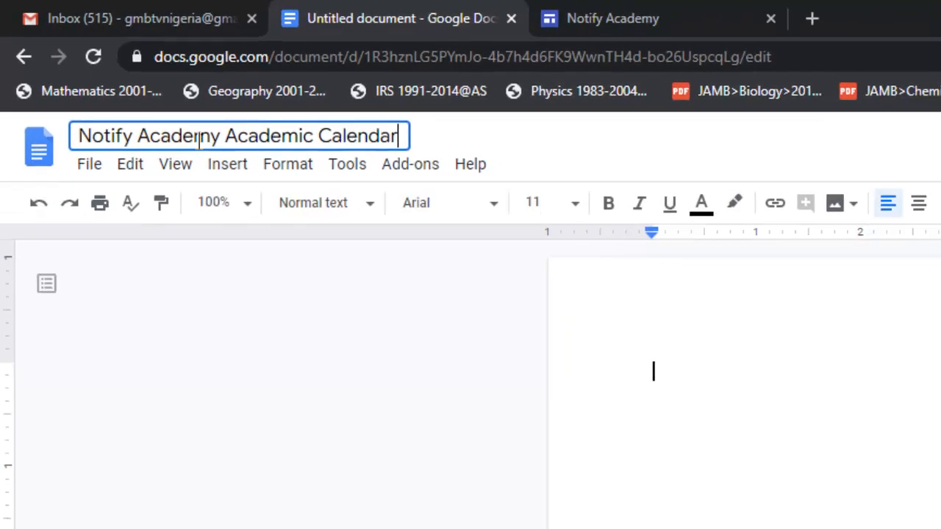
Copy the document's title into the body as its first line, dismissing the document status tip.
key("ctrl+a")
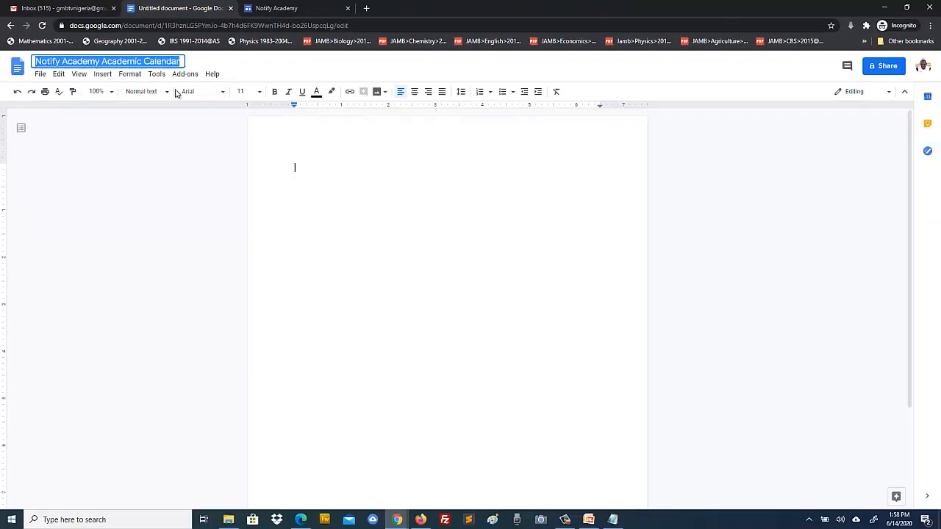
left_click(313, 179)
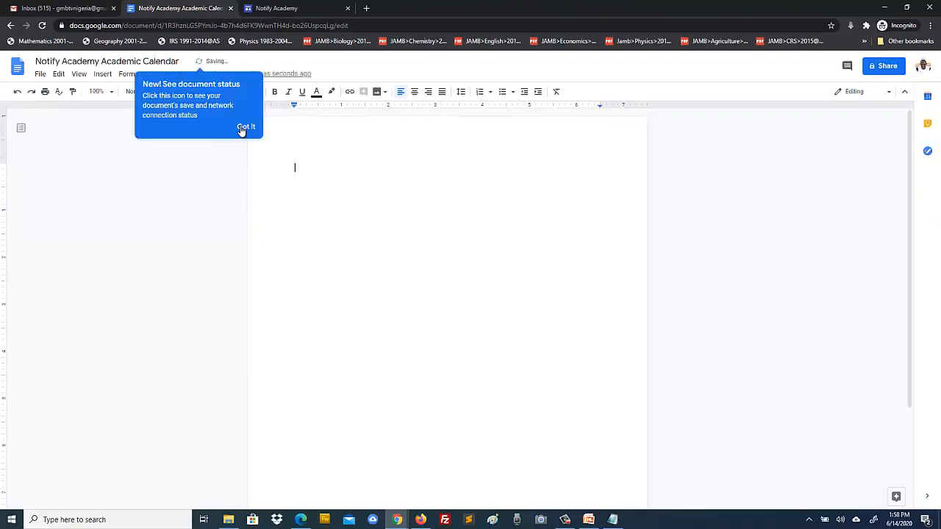
left_click(243, 129)
left_click(258, 127)
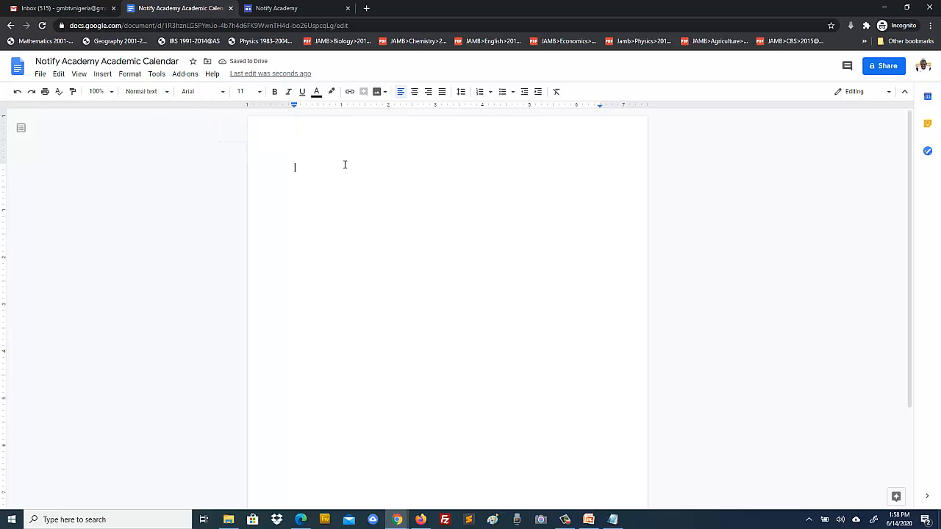
type("Notify Academy Academic Calendar")
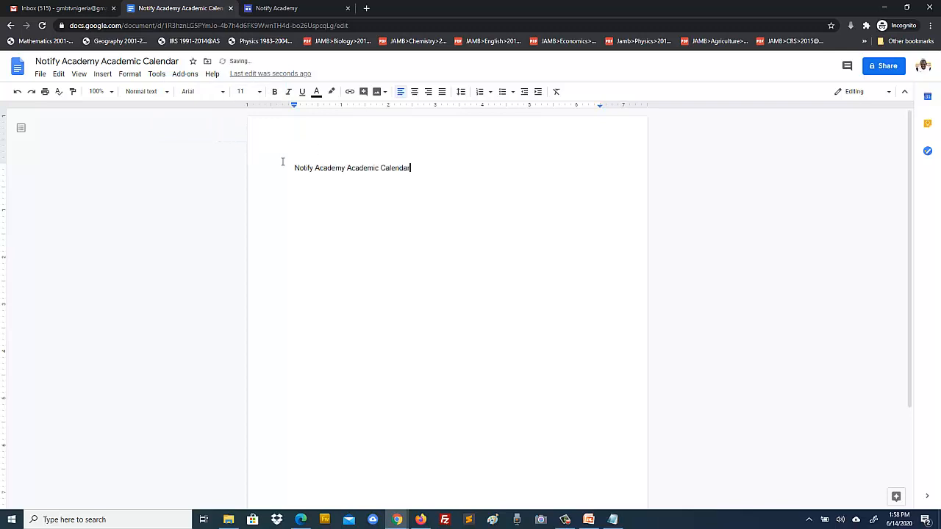
Set the heading's font size to 18 and split it so "Academic Calendar" starts on a second line.
key("ctrl+a")
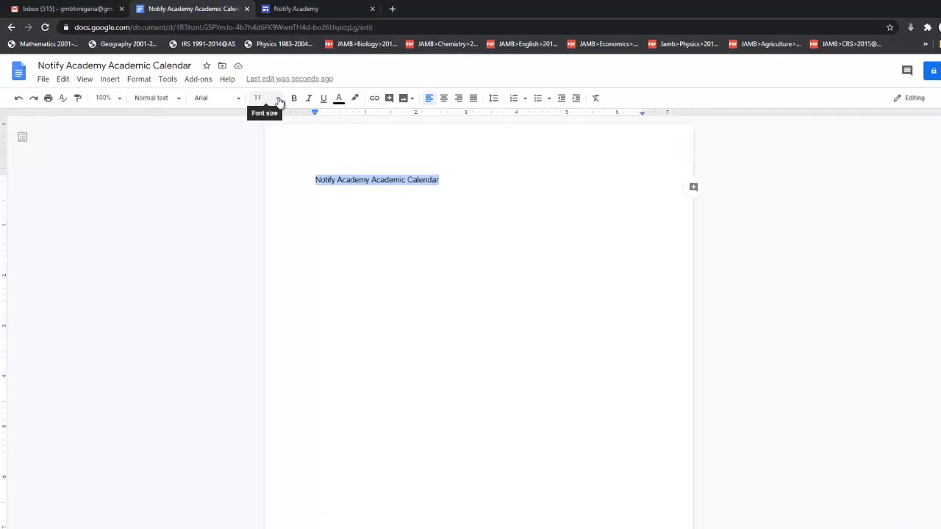
left_click(278, 100)
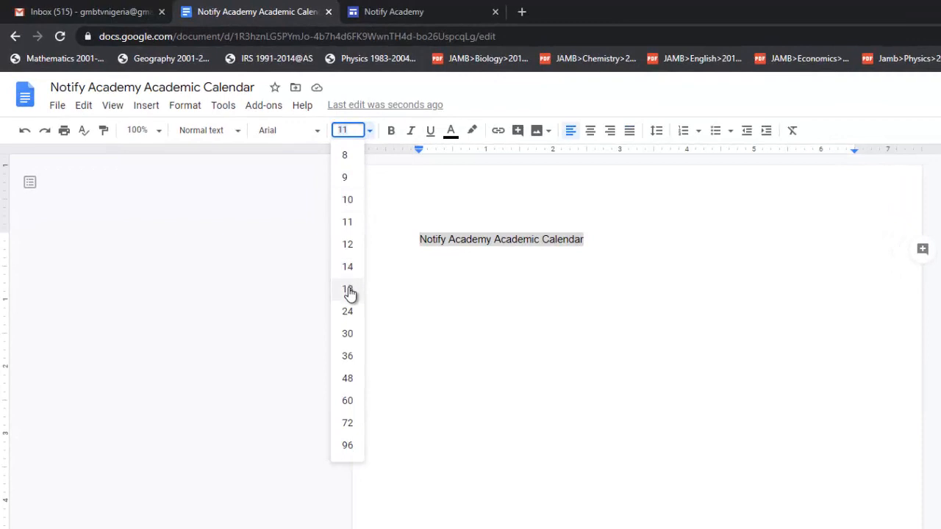
left_click(348, 289)
left_click(717, 243)
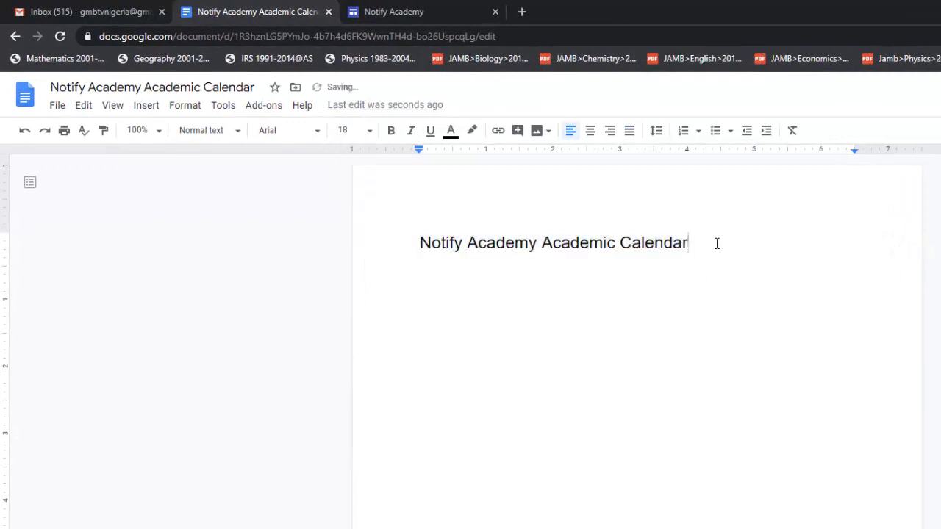
left_click(543, 246)
key("Return")
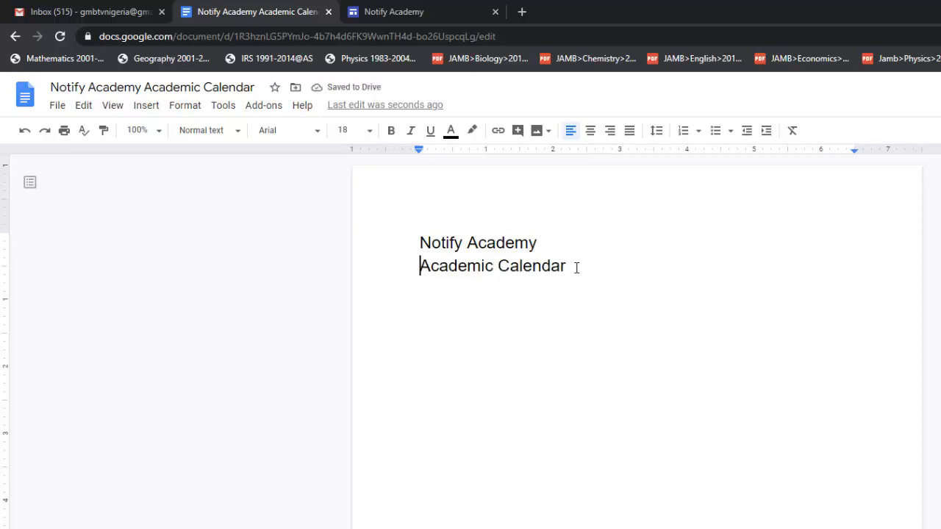
Add blank space below the two-line heading and insert a 2 x 2 table there.
key("Return")
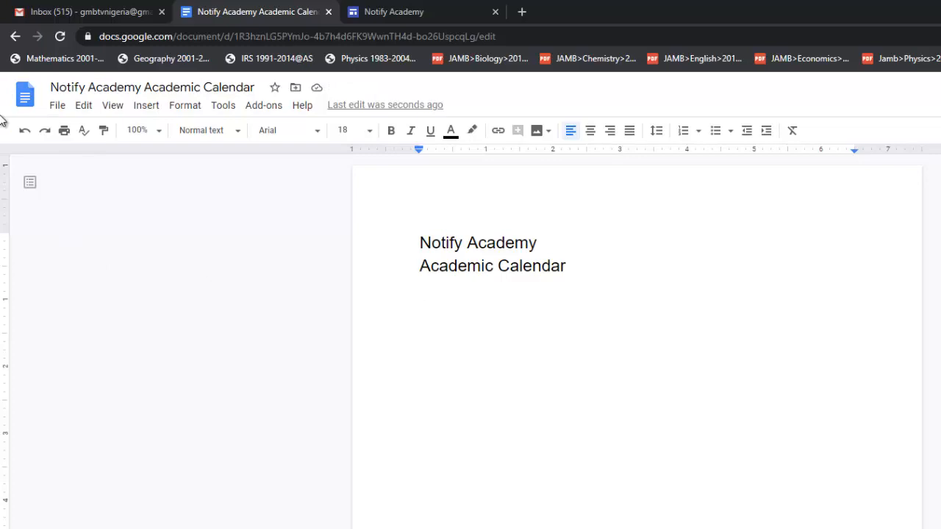
left_click(145, 108)
mouse_move(260, 156)
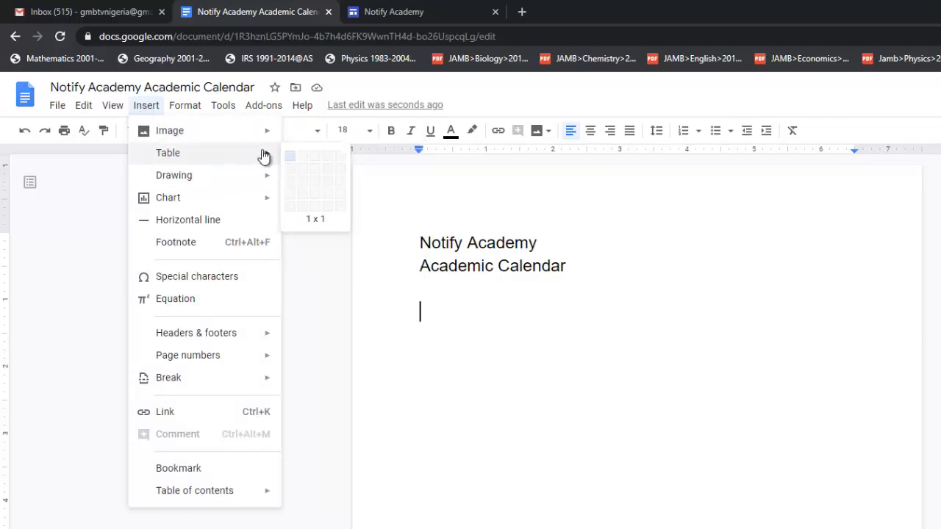
left_click(302, 171)
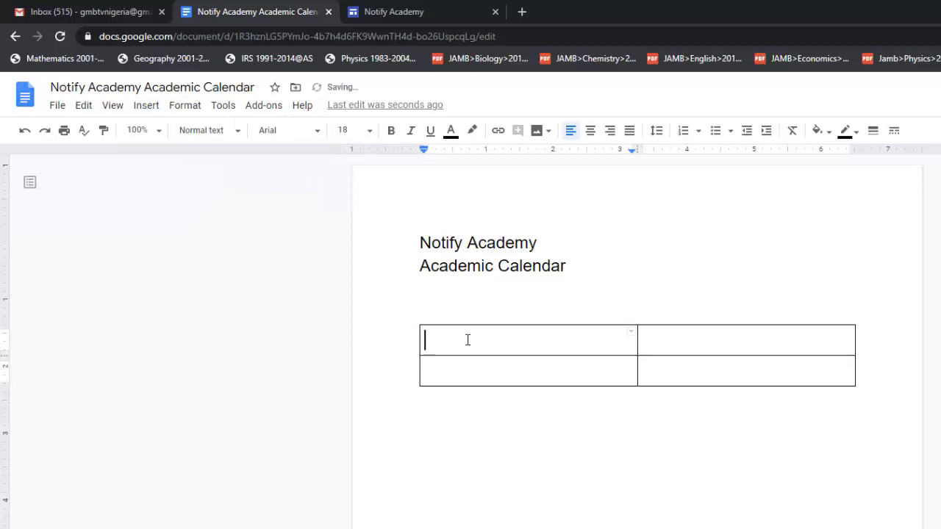
Fill the table's header row with "Term" and "Details", and enter "1st Term" in the first cell below.
type("Term")
key("Tab")
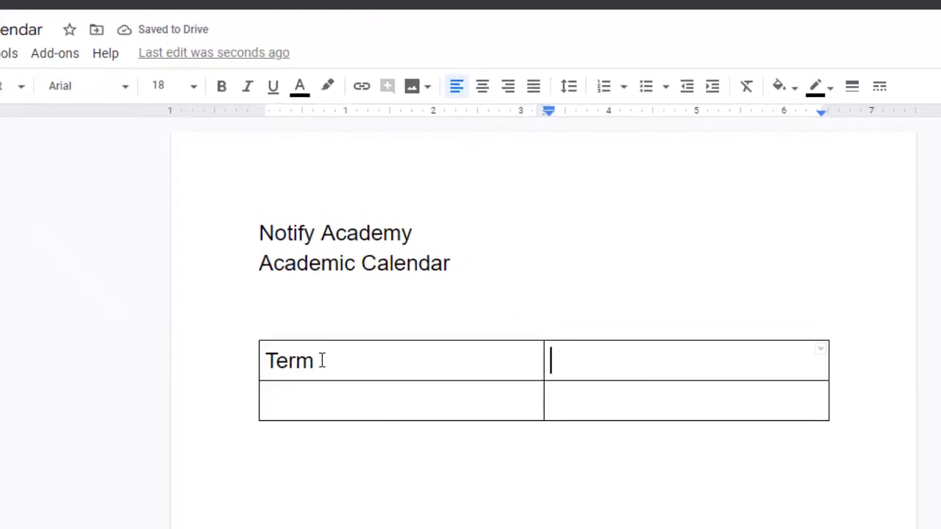
type("De")
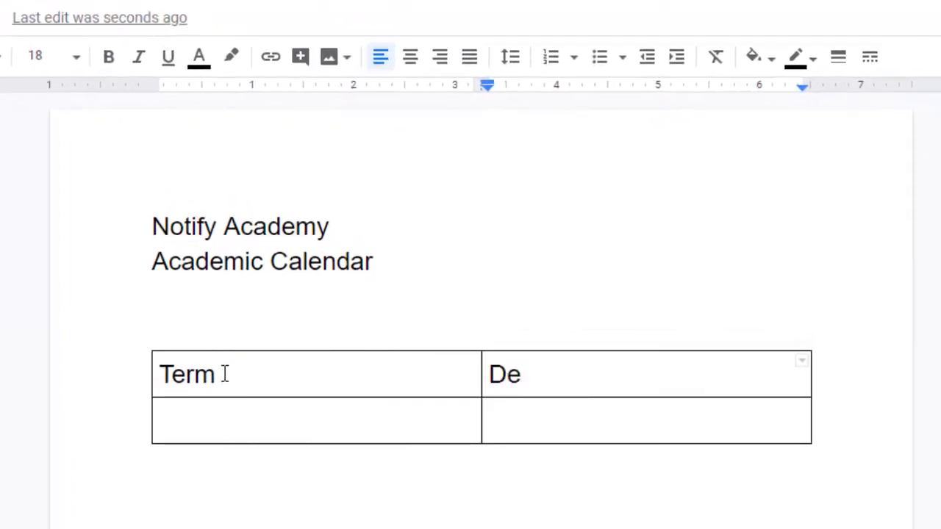
type("tails")
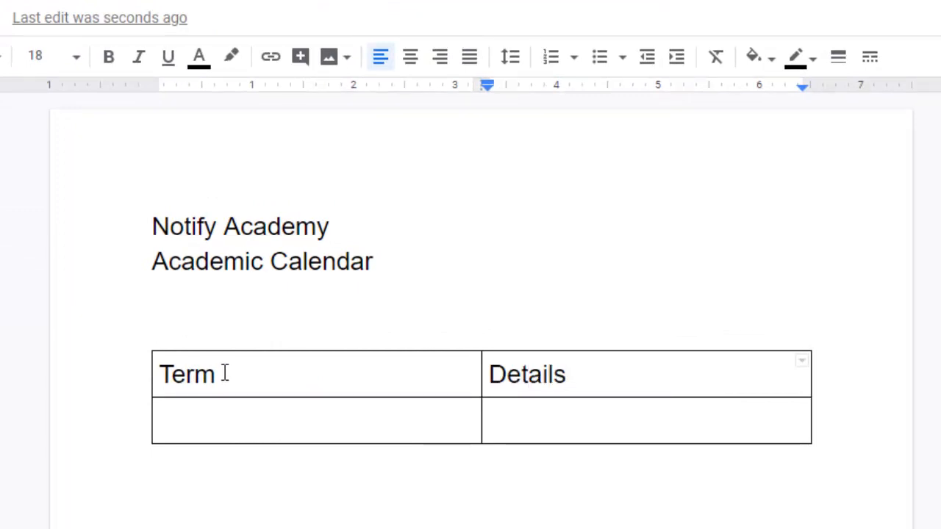
left_click(255, 409)
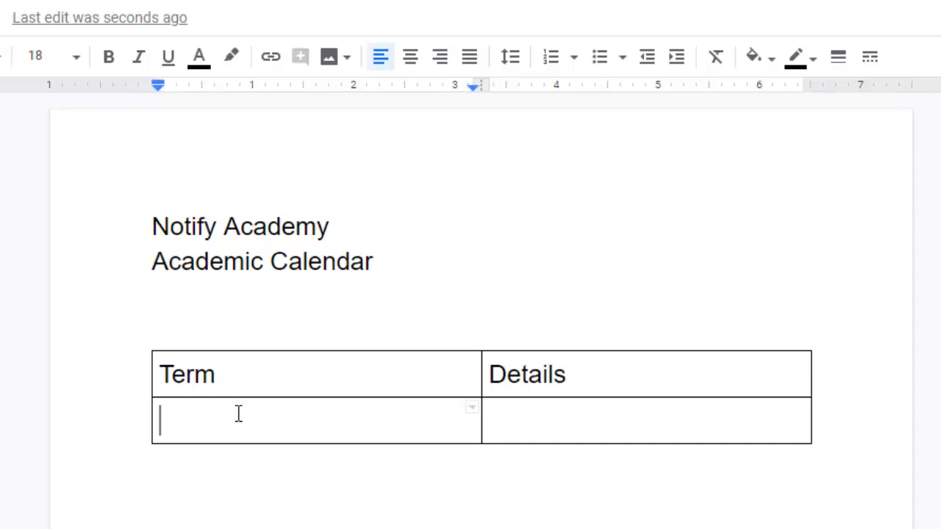
type("1s")
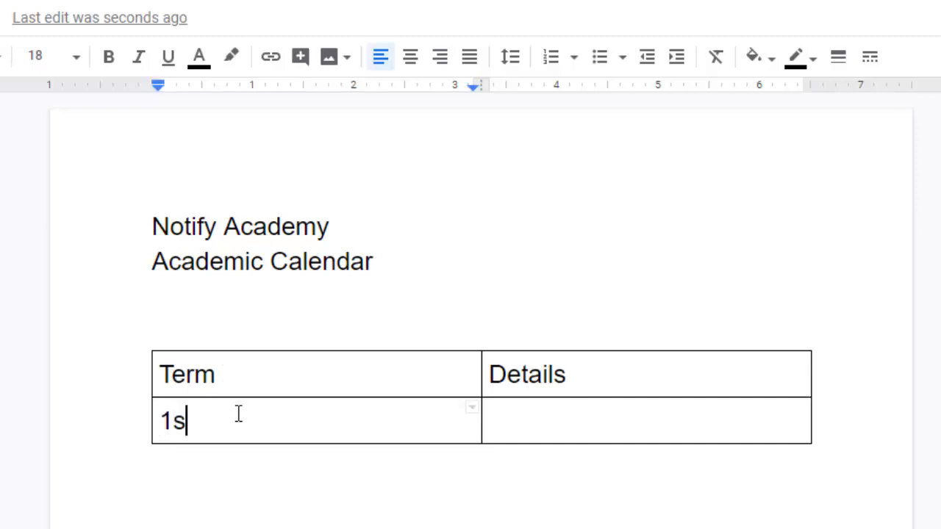
type("t Term")
Narrow the table's Term column to about 1.8 inches and center the header row's text.
left_click_drag(479, 373, 335, 393)
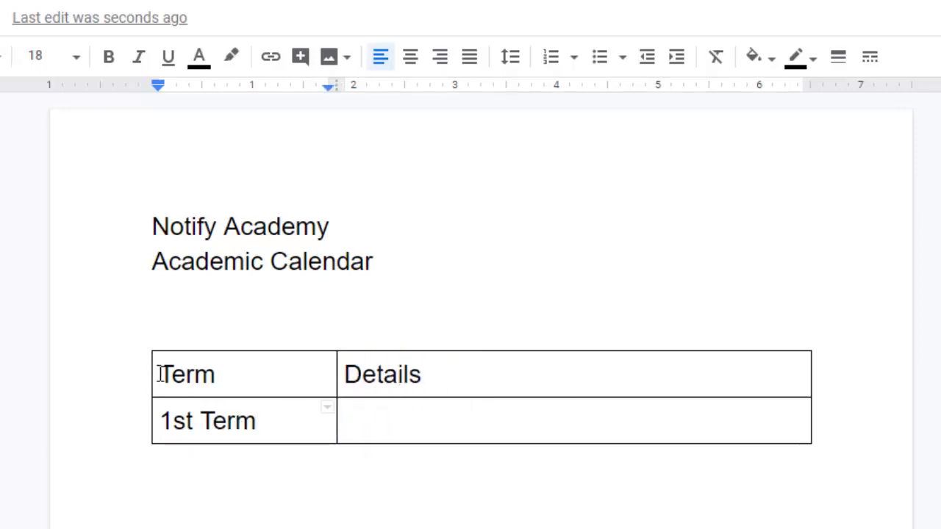
left_click_drag(158, 374, 508, 373)
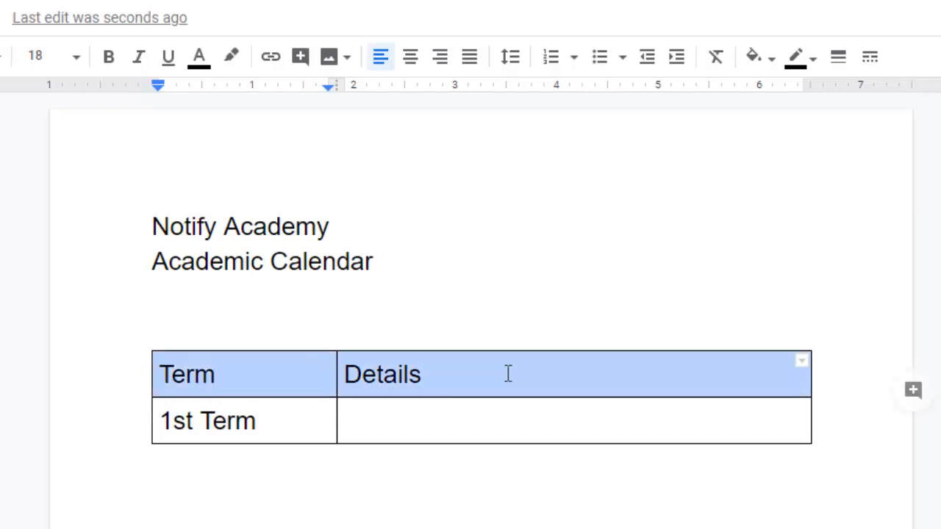
left_click(412, 57)
Center the two heading lines "Notify Academy" and "Academic Calendar" and make them bold.
left_click_drag(161, 224, 378, 260)
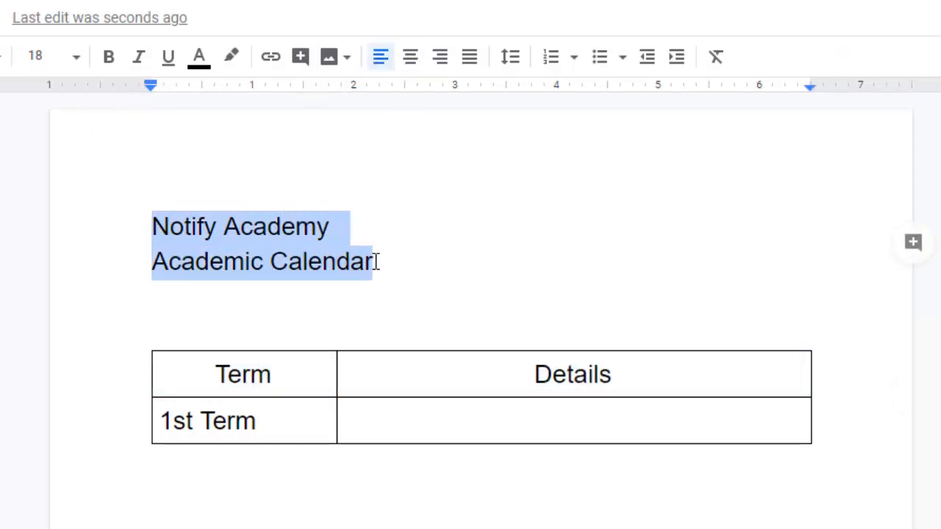
left_click(409, 59)
left_click(442, 303)
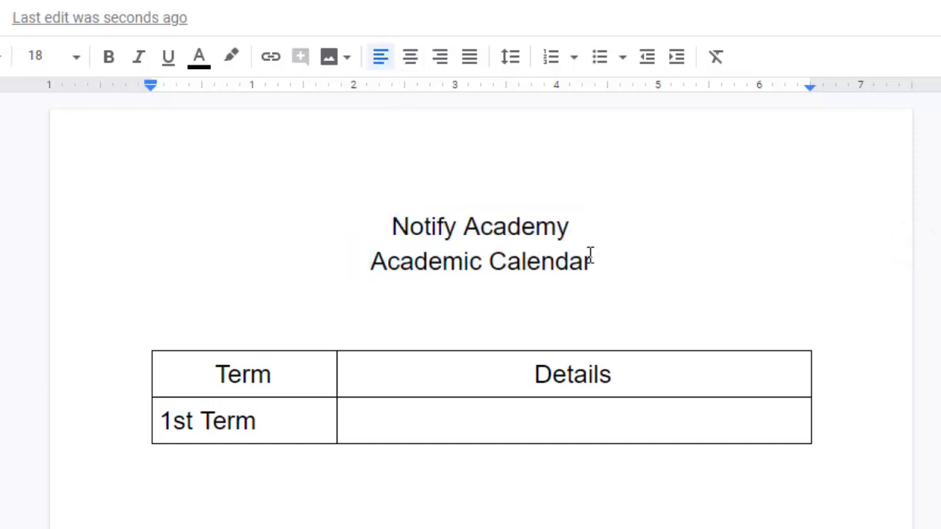
left_click_drag(591, 257, 392, 220)
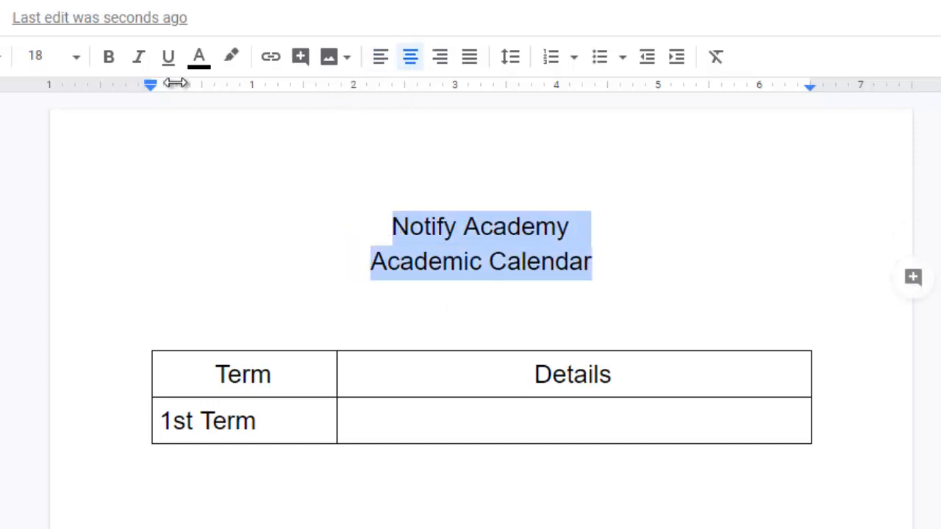
left_click(108, 56)
left_click(416, 314)
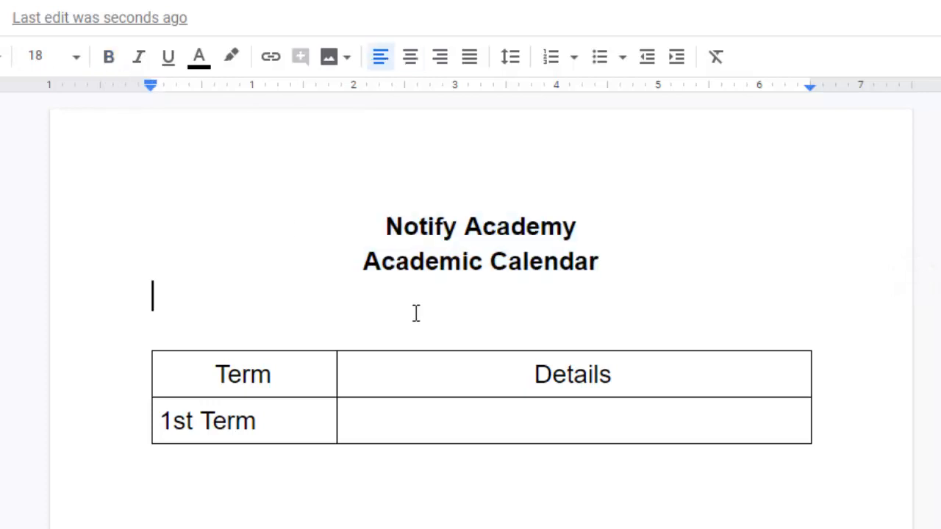
Remove one empty line above the table and make the Term and Details header row bold.
left_click(397, 323)
key("BackSpace")
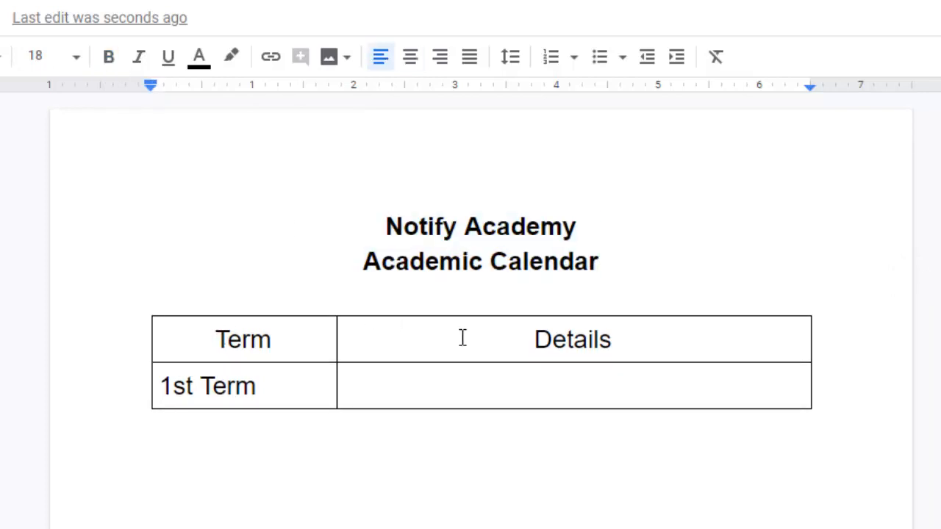
left_click(627, 332, "shift")
key("ctrl+shift+e")
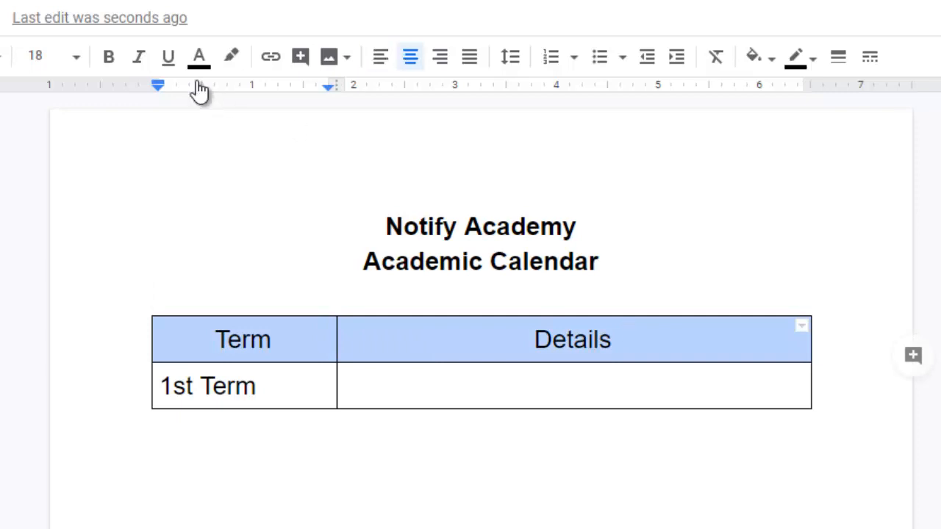
left_click(107, 57)
Enter "Resumption Monday 10th September 2020" in the Details cell of the 1st Term row.
left_click(419, 391)
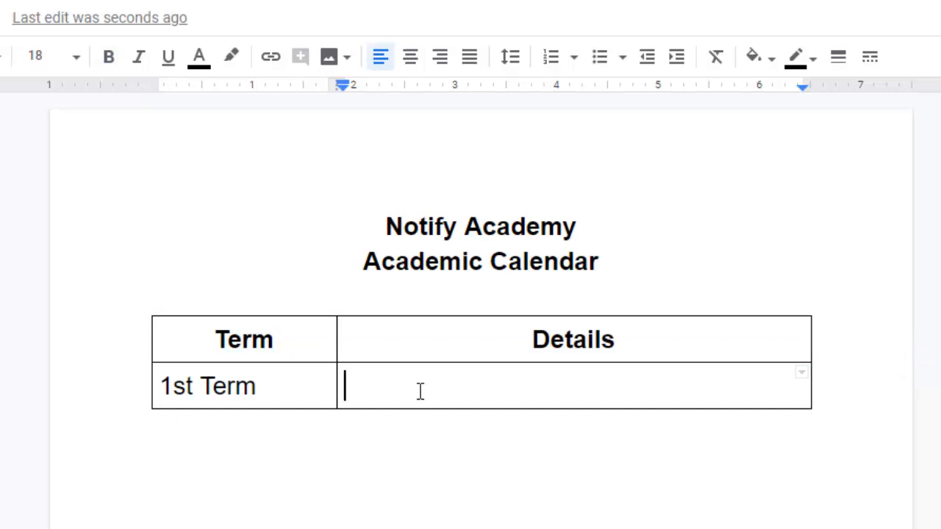
type("Resump")
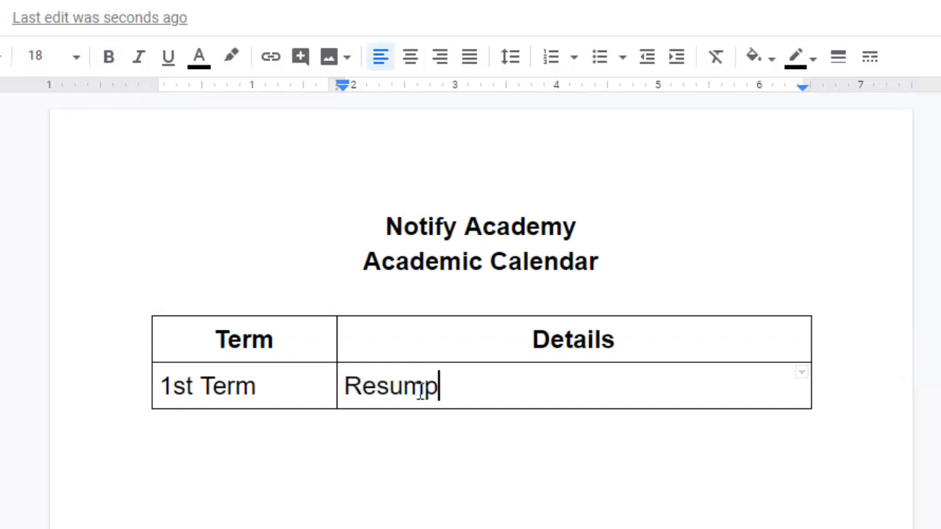
type("tion ")
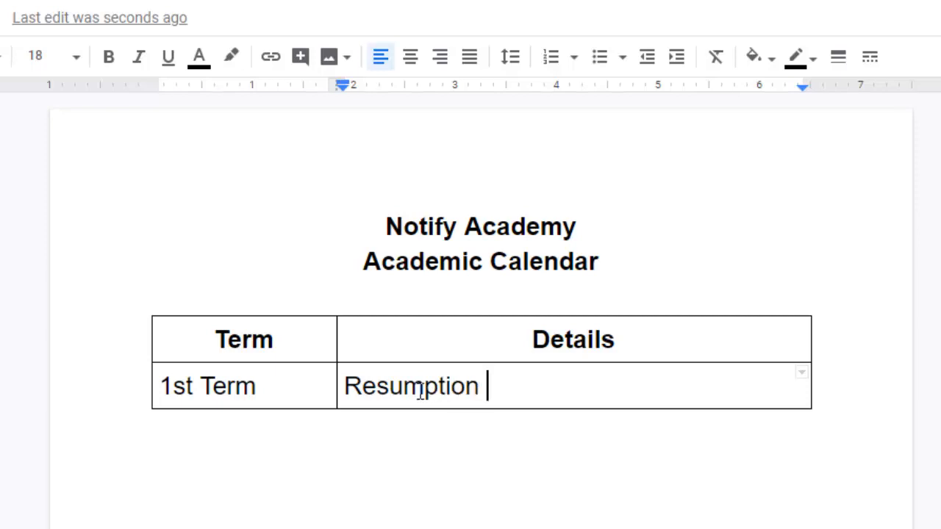
type("Mon")
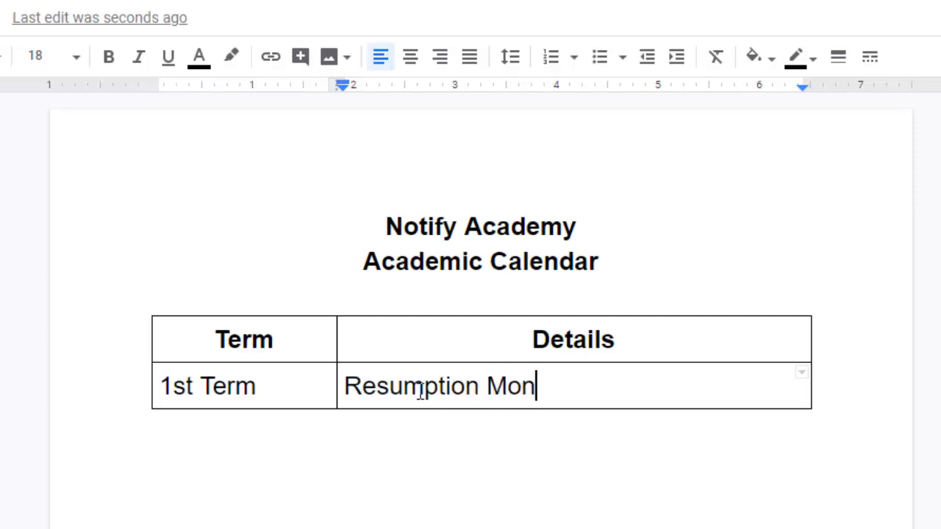
type("dasy")
key("BackSpace")
key("BackSpace")
type("y")
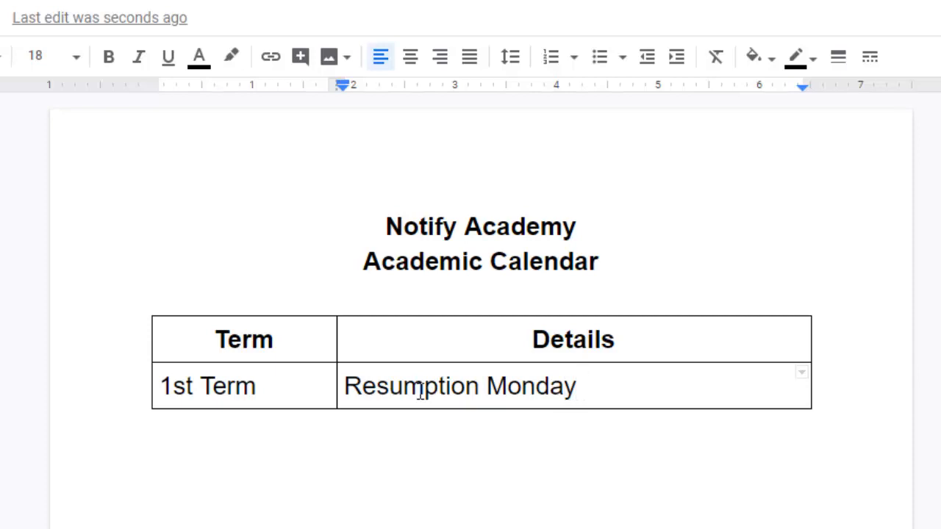
type(" 10th")
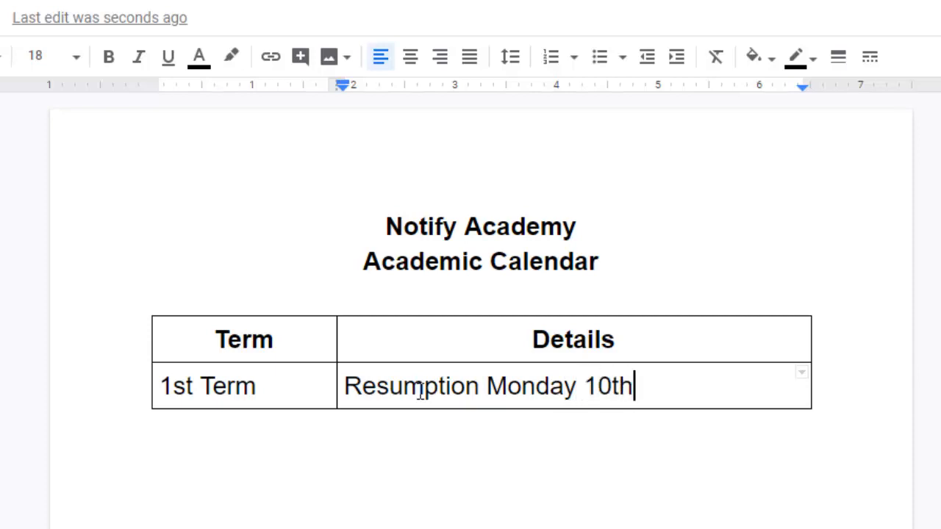
type(" Sep[tember")
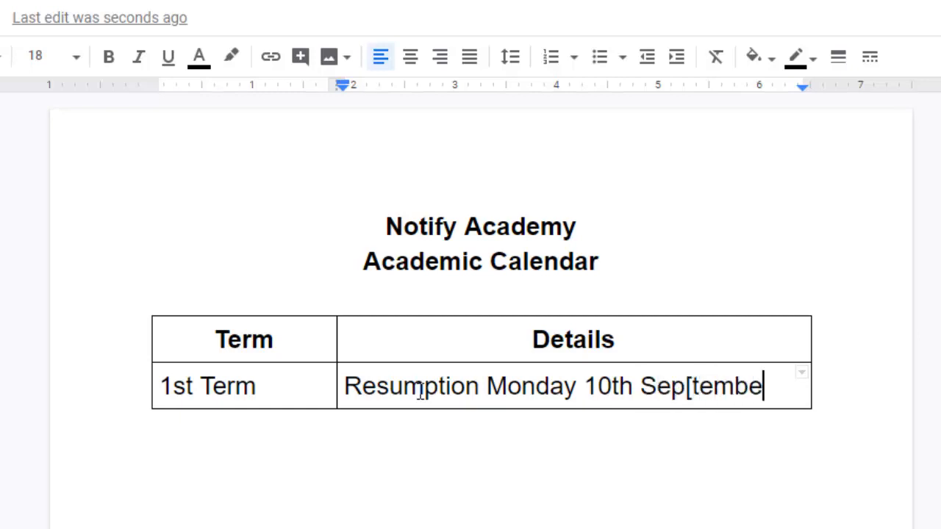
key("BackSpace")
key("BackSpace")
key("BackSpace")
key("BackSpace")
key("BackSpace")
key("BackSpace")
key("BackSpace")
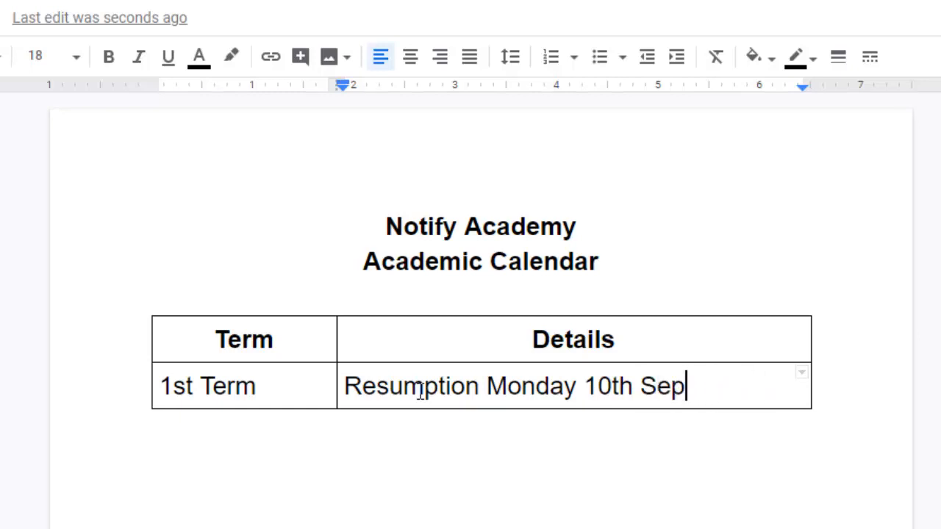
type("tyer")
key("BackSpace")
key("BackSpace")
key("BackSpace")
type("er")
key("BackSpace")
type("mber")
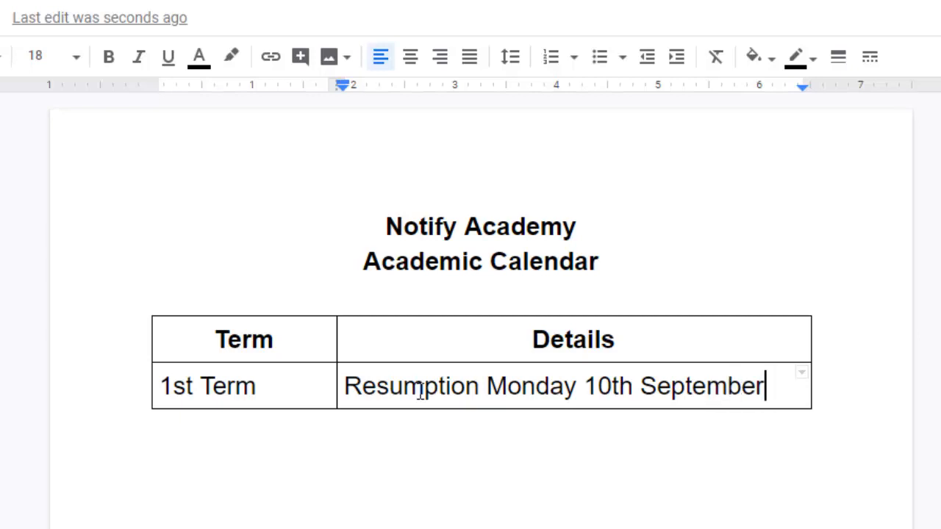
type(" 2020")
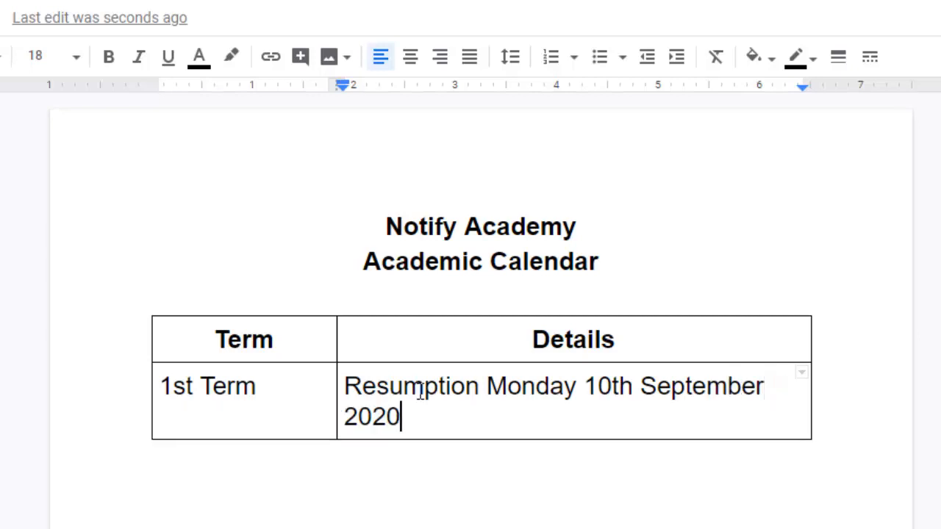
Set the font size of all the text in the table to 14.
left_click_drag(193, 331, 448, 397)
left_click(76, 57)
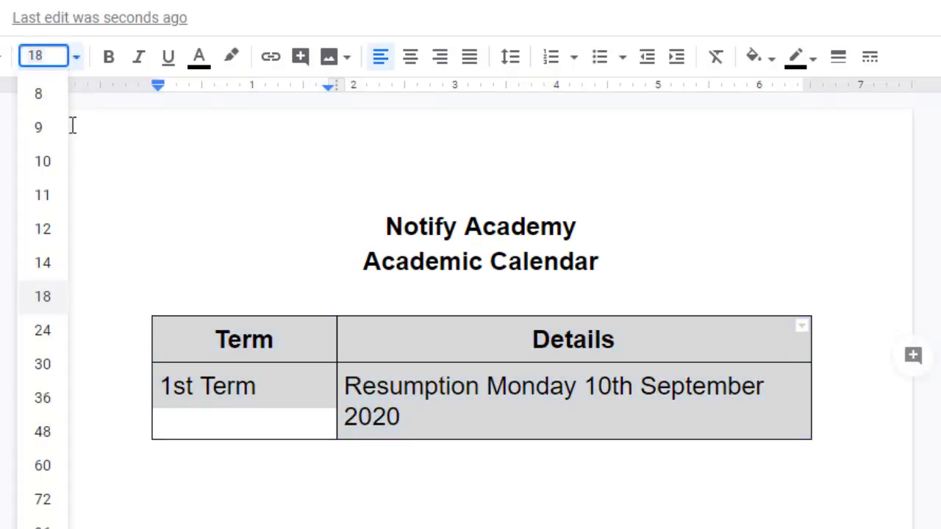
left_click(52, 262)
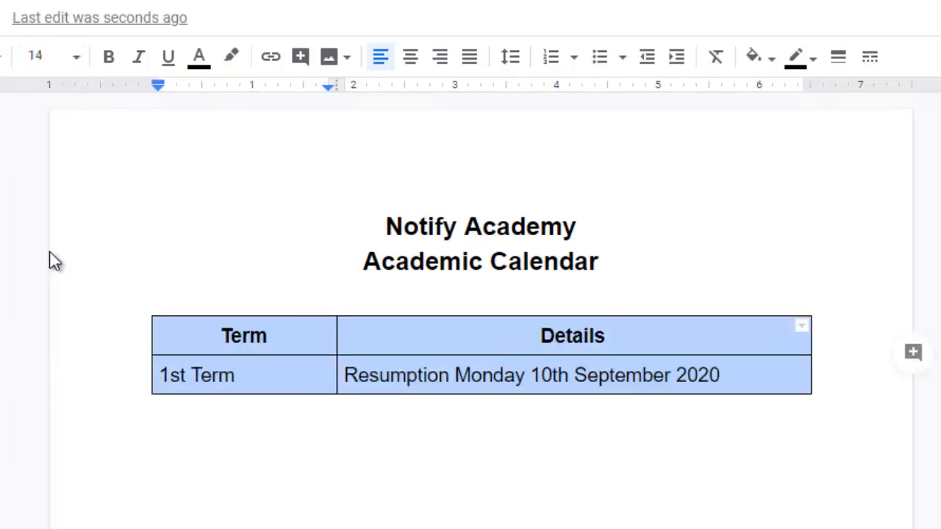
left_click(742, 375)
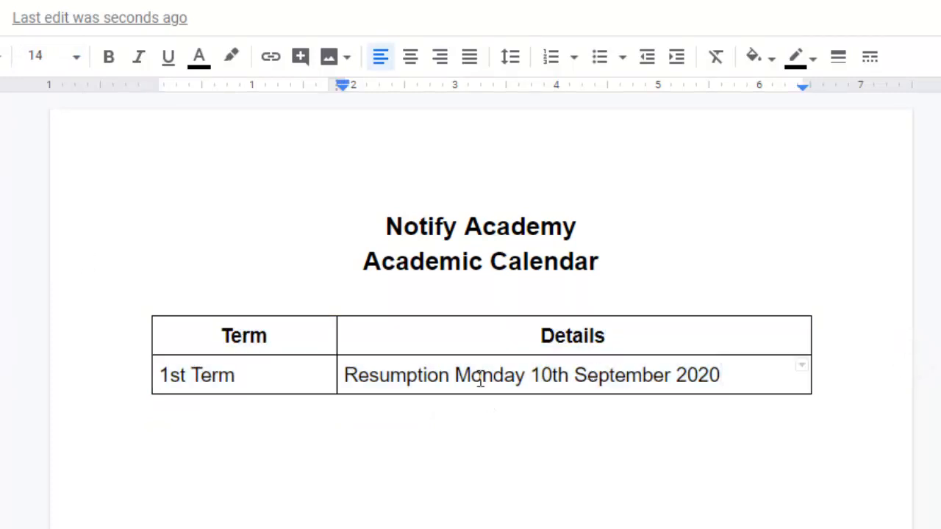
Add a colon after "Resumption" in the 1st Term row and make "Resumption:" bold.
left_click(452, 377)
type(":")
mouse_move(460, 376)
left_mouse_down()
mouse_move(328, 380)
mouse_move(366, 389)
mouse_move(347, 374)
mouse_move(456, 376)
left_mouse_up()
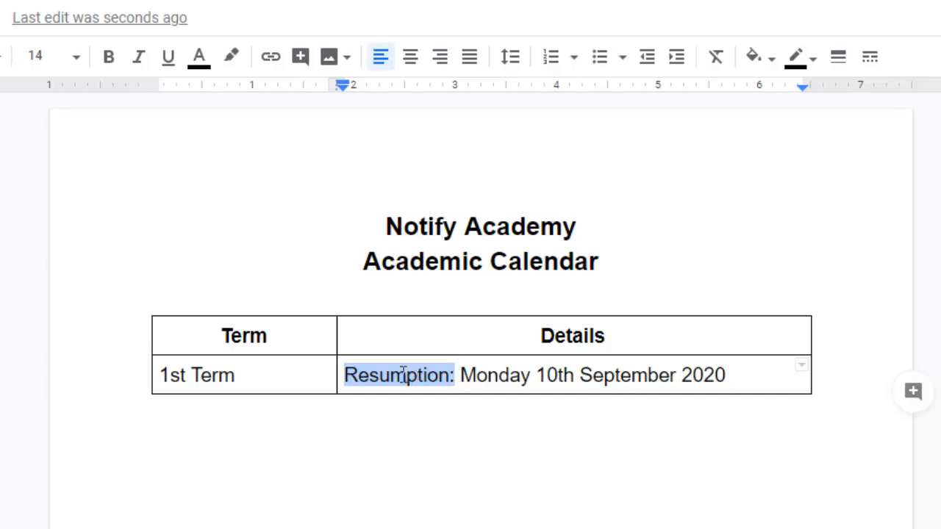
left_click(108, 56)
left_click(764, 375)
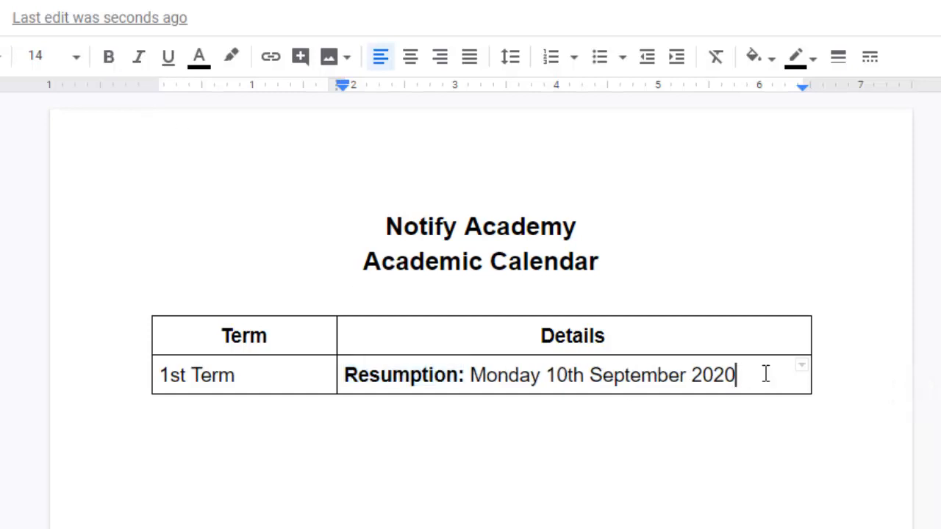
Add a table row below 1st Term and enter "First half: 10th September - 31st October 2020" in its Details cell.
key("Tab")
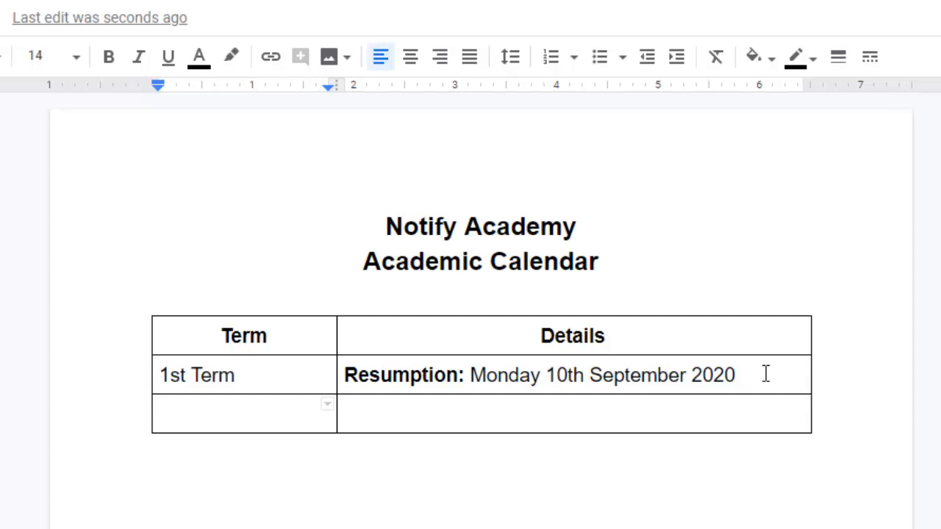
key("Tab")
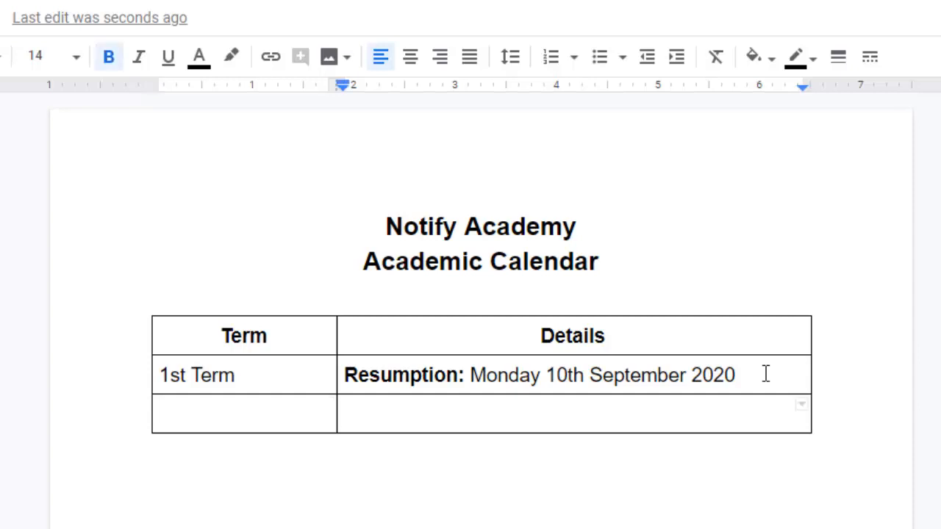
type("First")
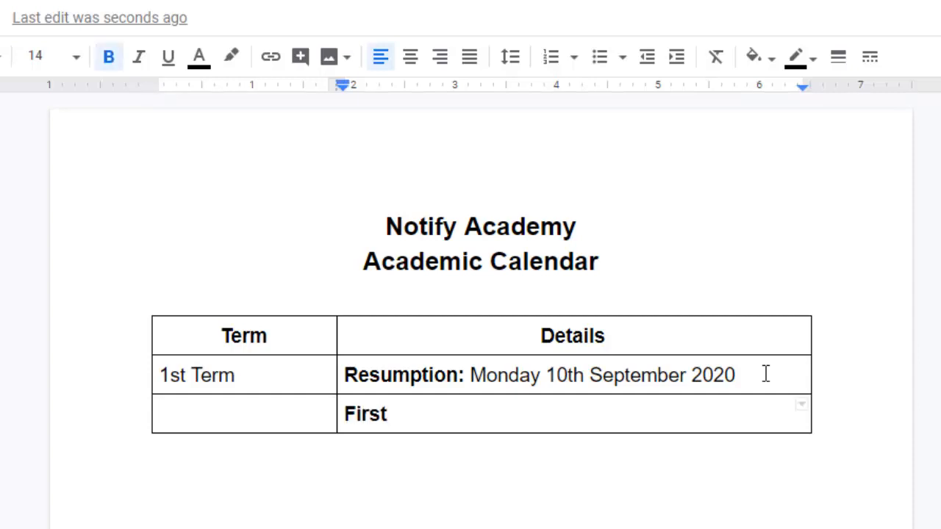
type(" half: ")
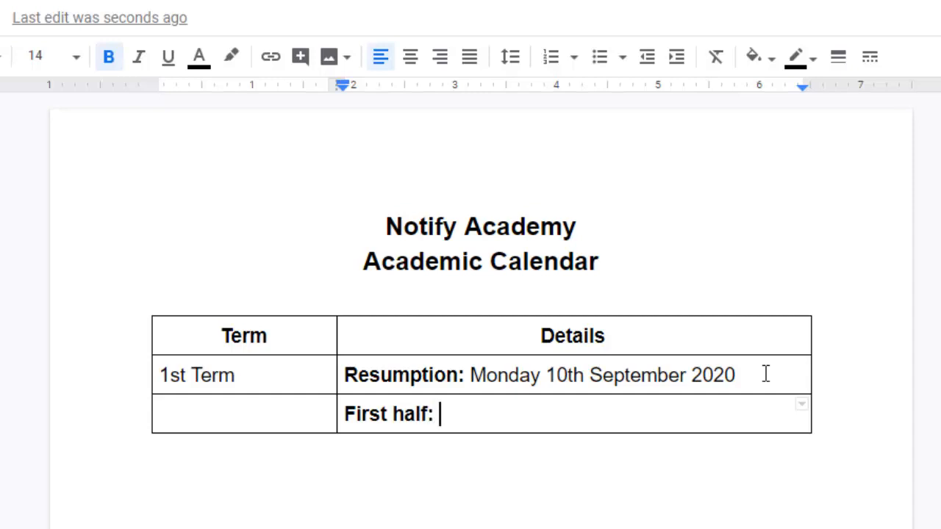
type("10th ")
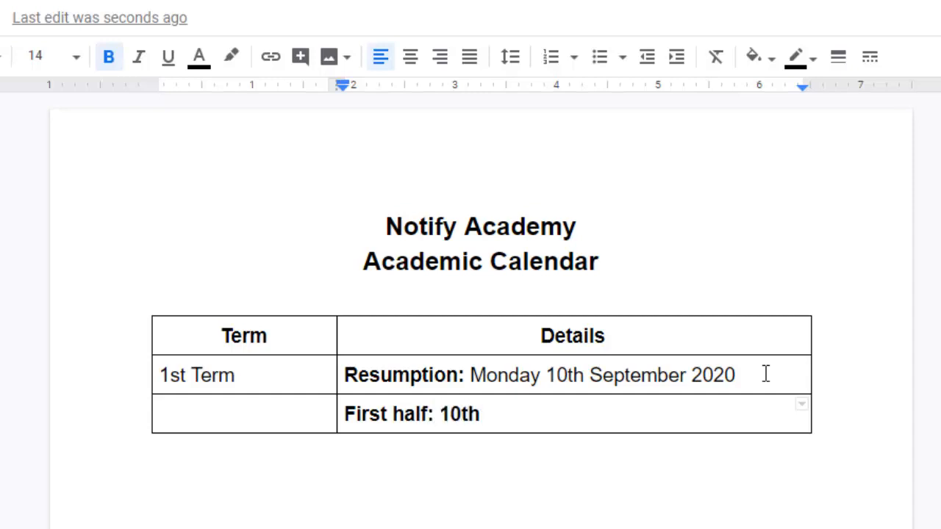
type("Sepet")
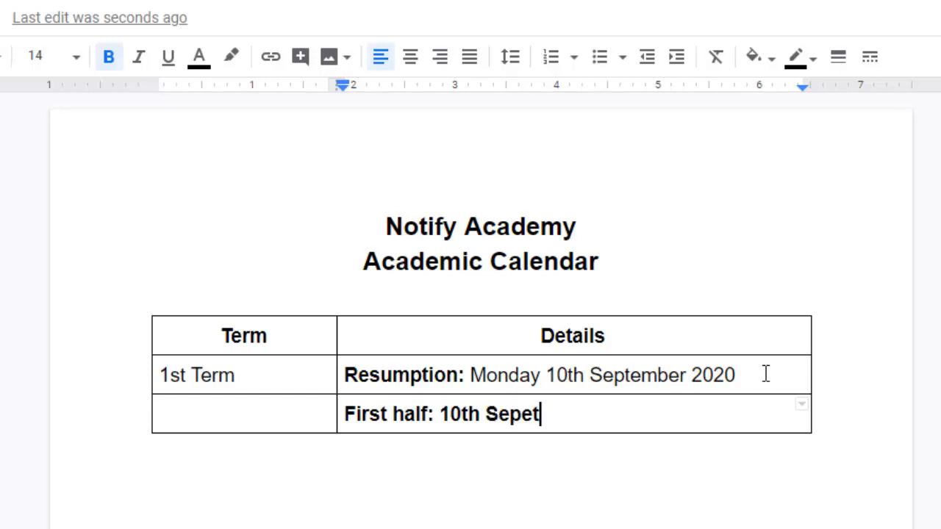
type("me")
key("BackSpace")
key("BackSpace")
key("BackSpace")
key("BackSpace")
type("ep")
key("BackSpace")
key("BackSpace")
type("tember")
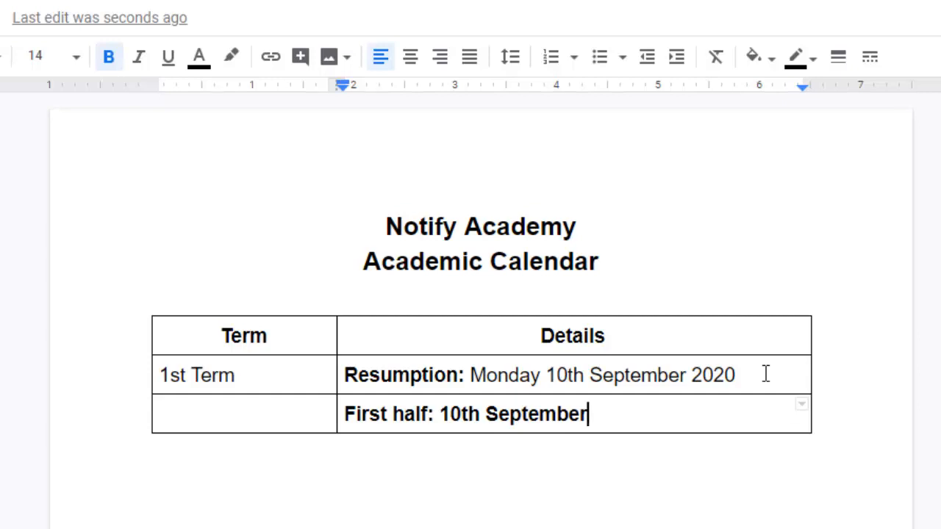
type(" - 31st Oc")
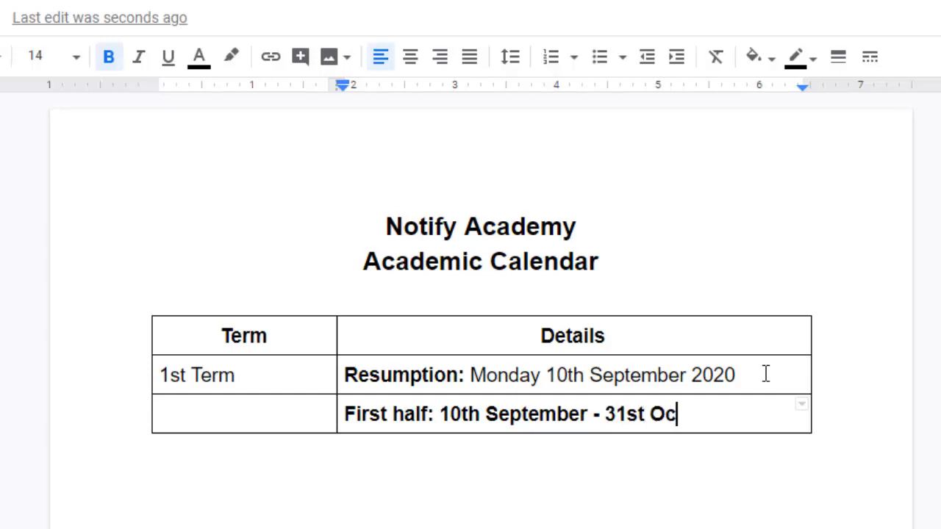
type("tober 2020")
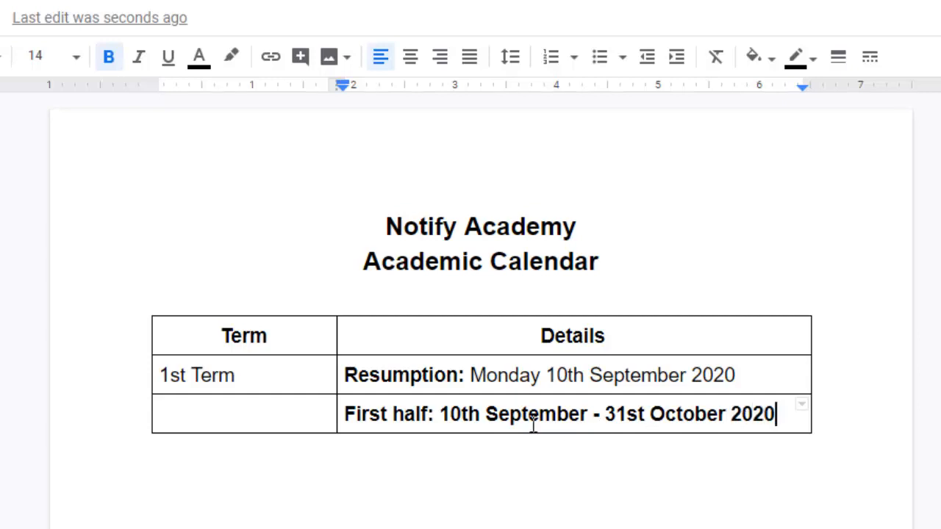
Remove the bold from the date range "10th September - 31st October 2020", leaving the "First half:" label bold.
left_click_drag(438, 413, 784, 412)
left_click(112, 63)
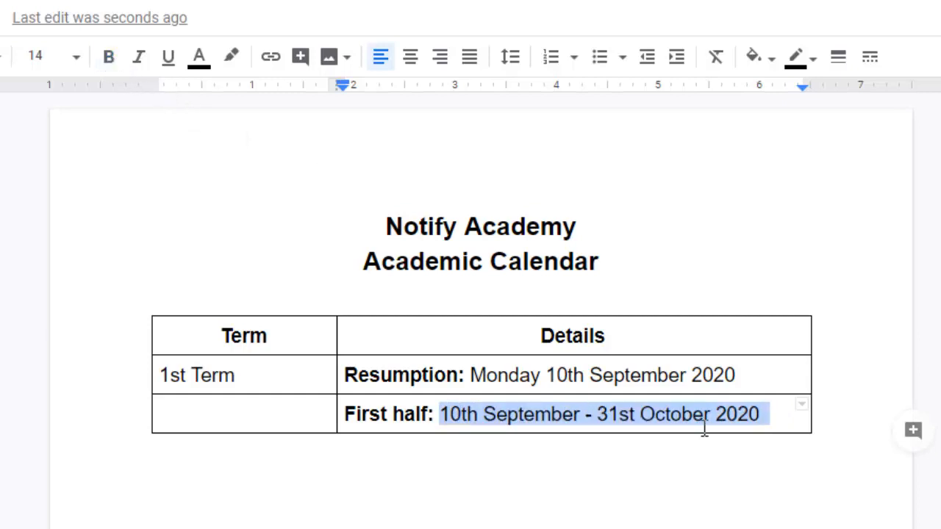
left_click(775, 409)
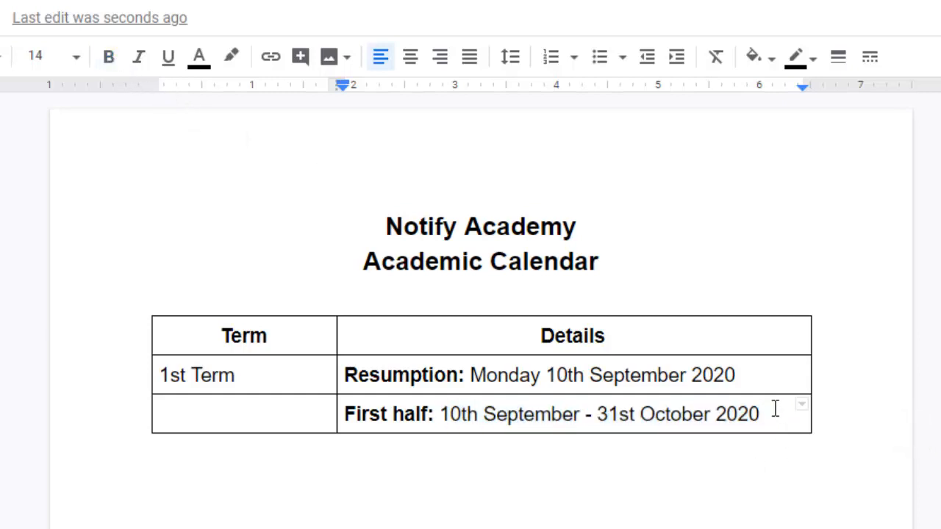
Add an empty table row below the First half row, clearing the stray character from its Term cell.
key("Tab")
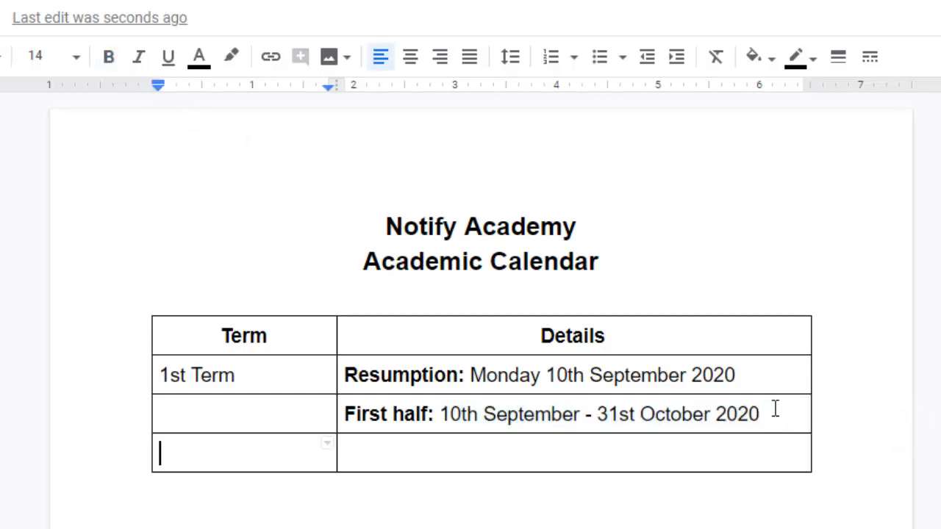
type("`")
key("Tab")
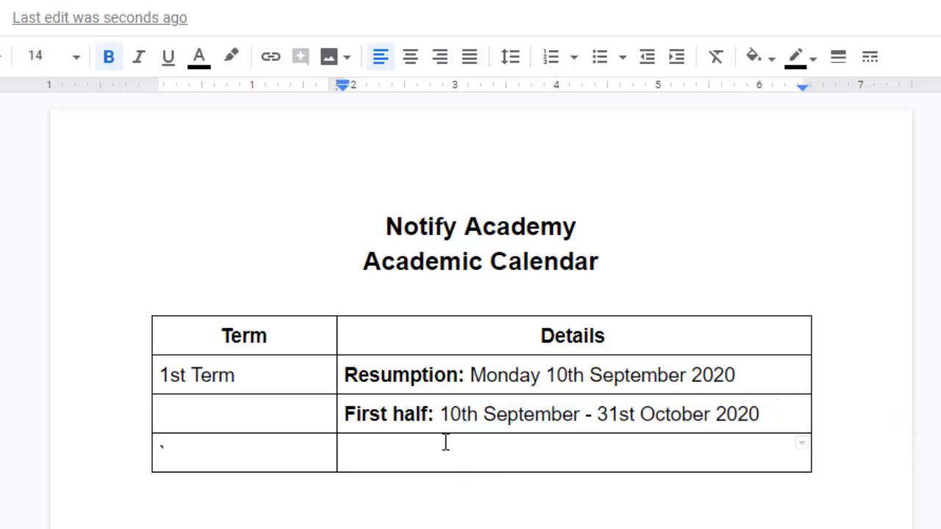
left_click(220, 454)
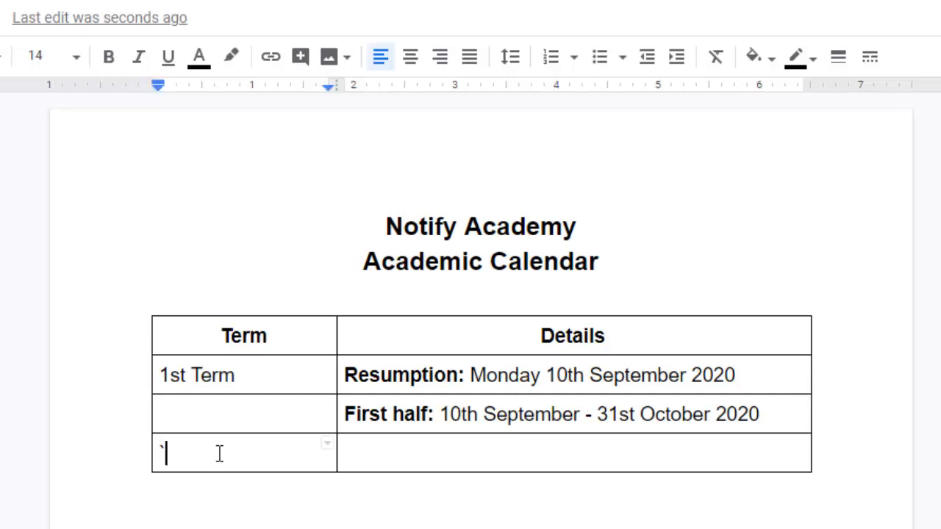
key("BackSpace")
Enter "World Teachers’ Day: 5th October" in the Details cell of the new last row.
left_click(389, 451)
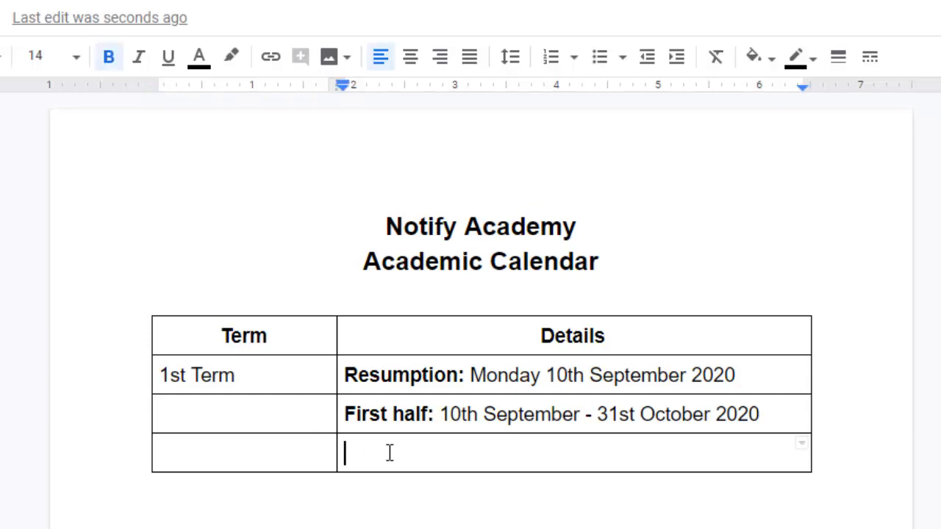
type("World ")
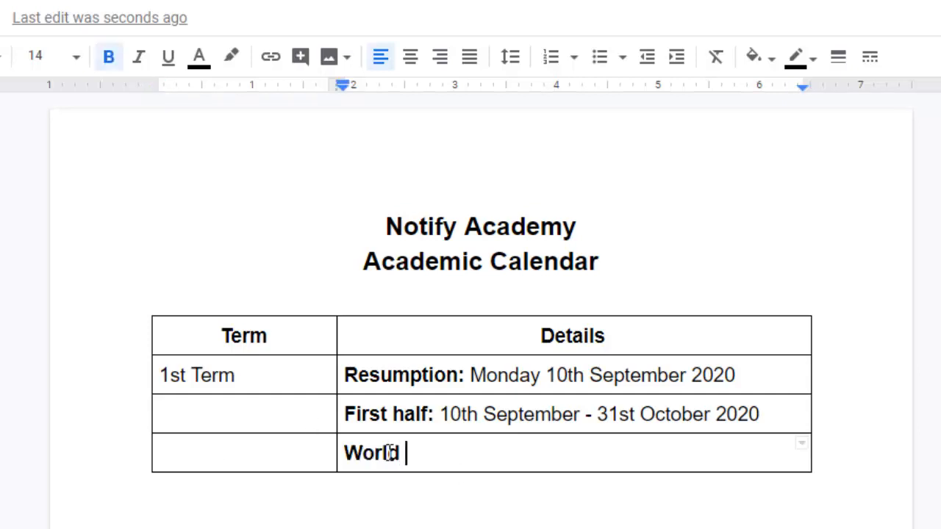
type("teachers")
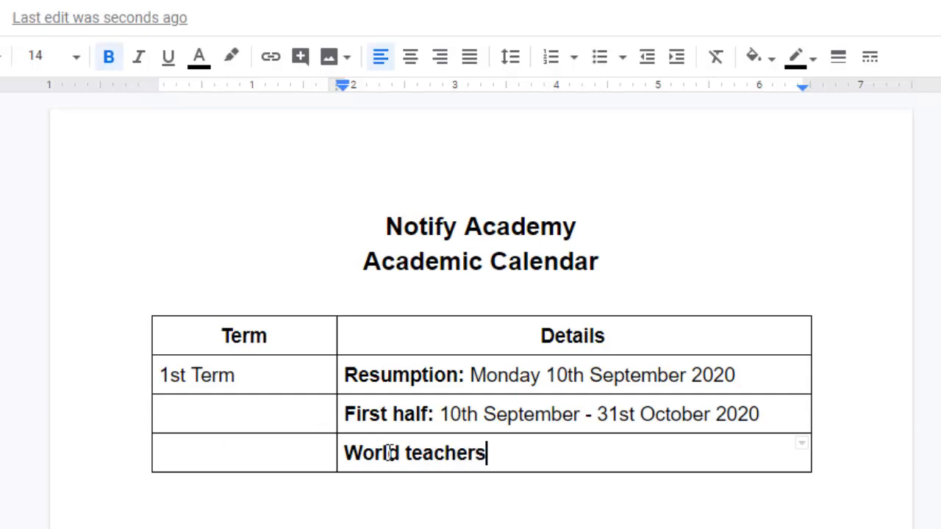
key("BackSpace")
key("BackSpace")
key("BackSpace")
key("BackSpace")
key("BackSpace")
key("BackSpace")
key("BackSpace")
key("BackSpace")
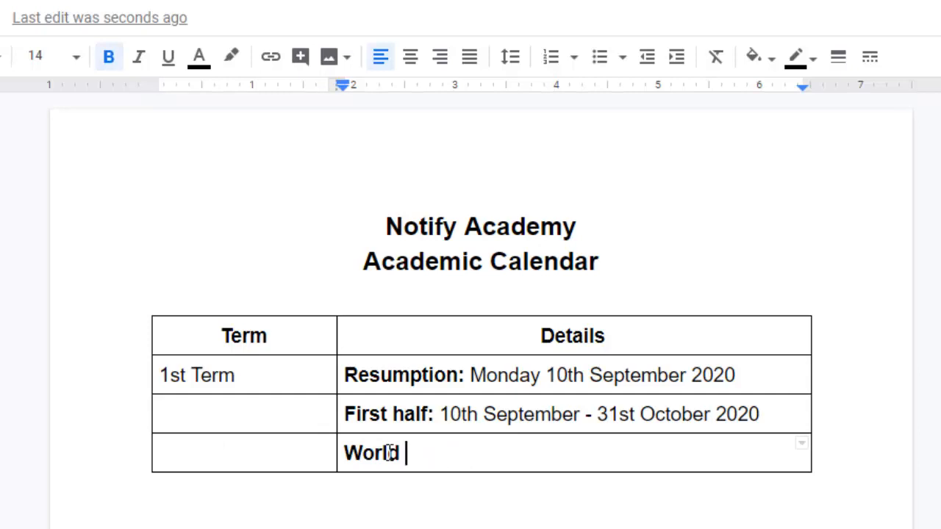
type("Tea")
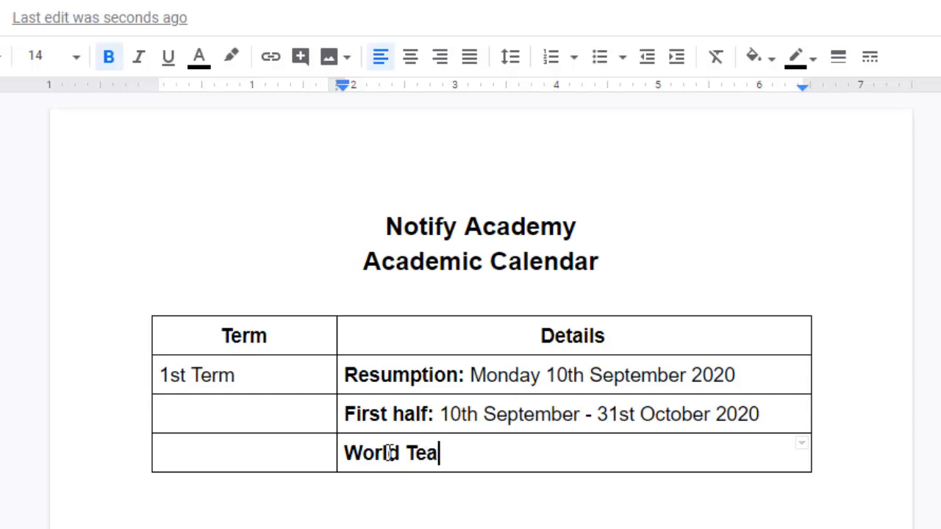
type("chers")
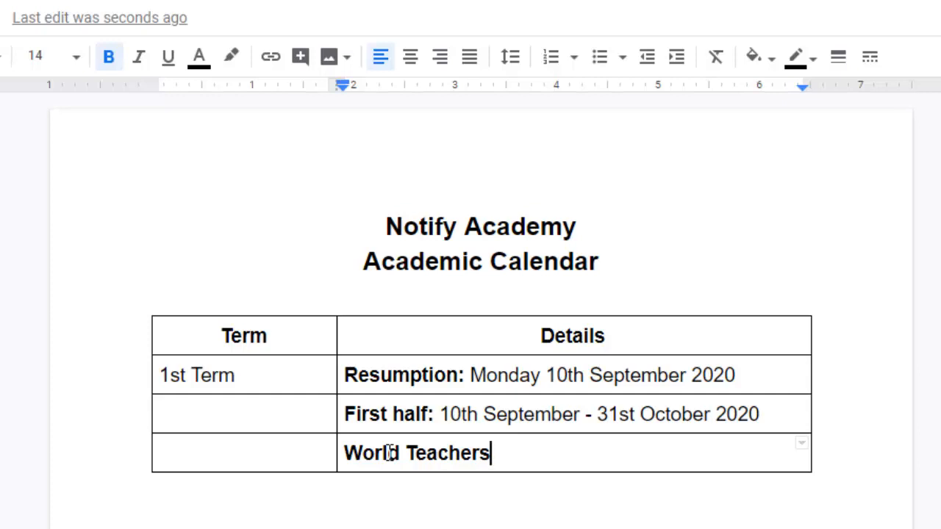
type("' Day")
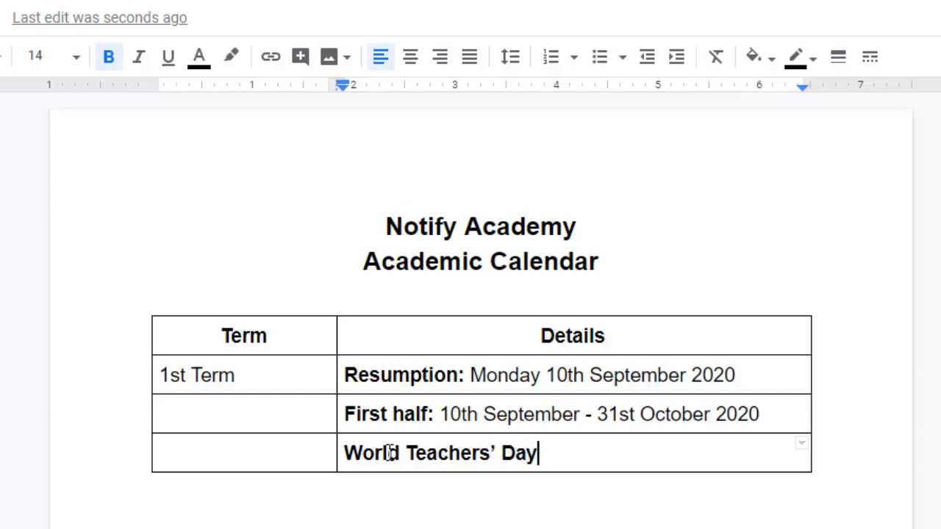
type(": 5th October")
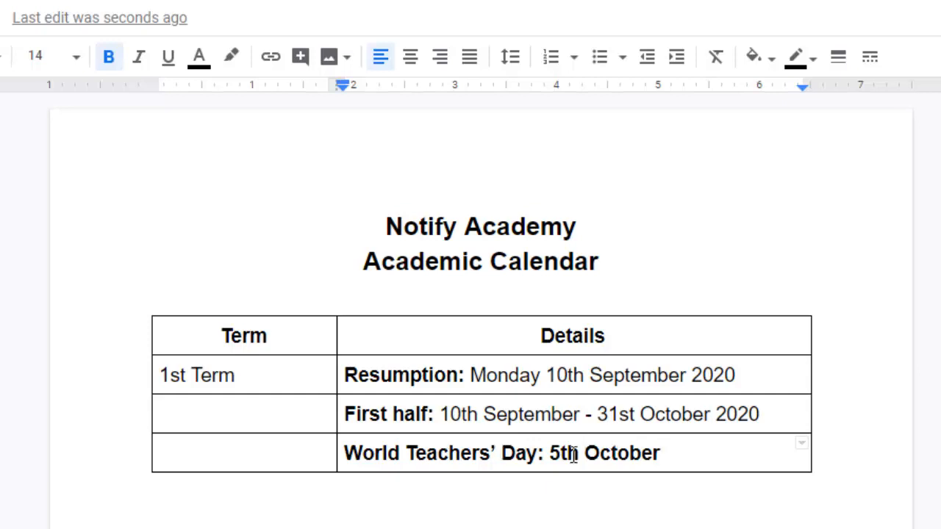
Remove the bold from "5th October", leaving the "World Teachers’ Day:" label bold.
left_click_drag(550, 453, 677, 449)
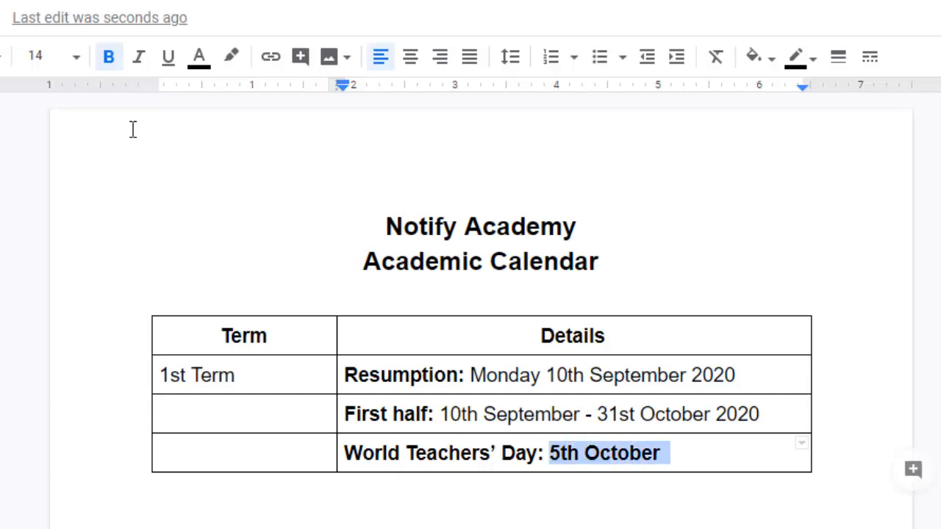
left_click(109, 57)
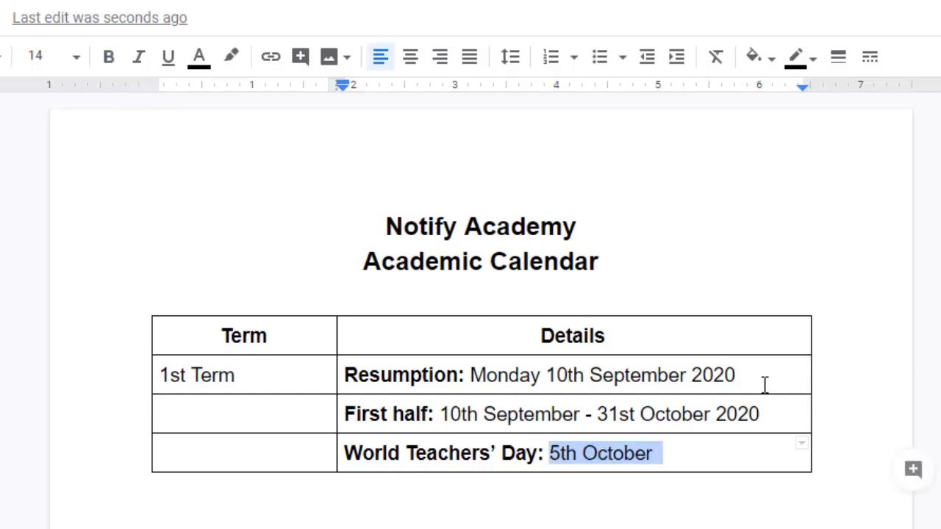
left_click(706, 452)
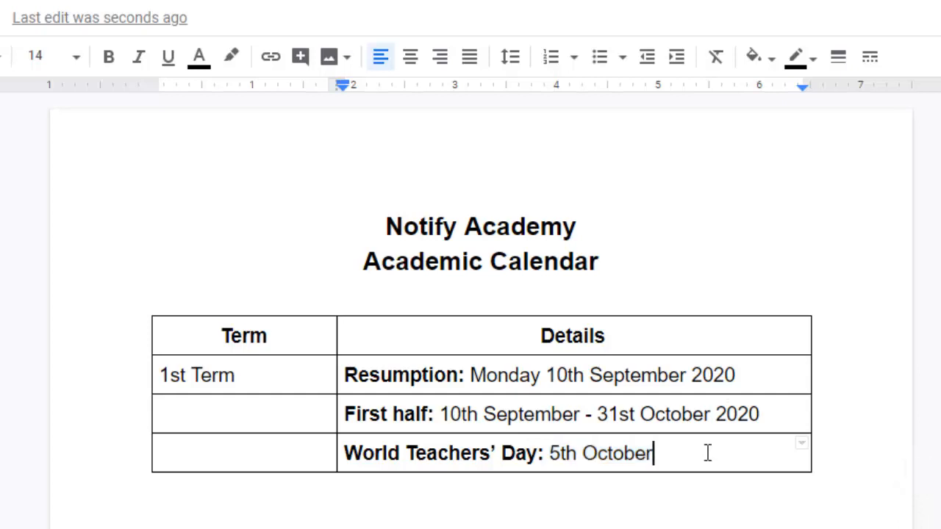
Add a table row below World Teachers’ Day and enter "Vacation: 17th December - 4th January 2021" in its Details cell.
key("Tab")
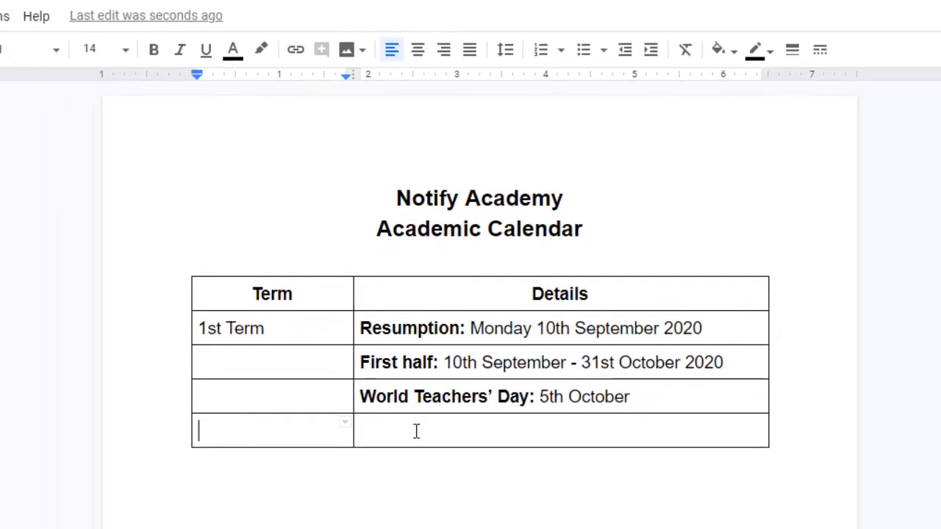
left_click(417, 430)
type("Va")
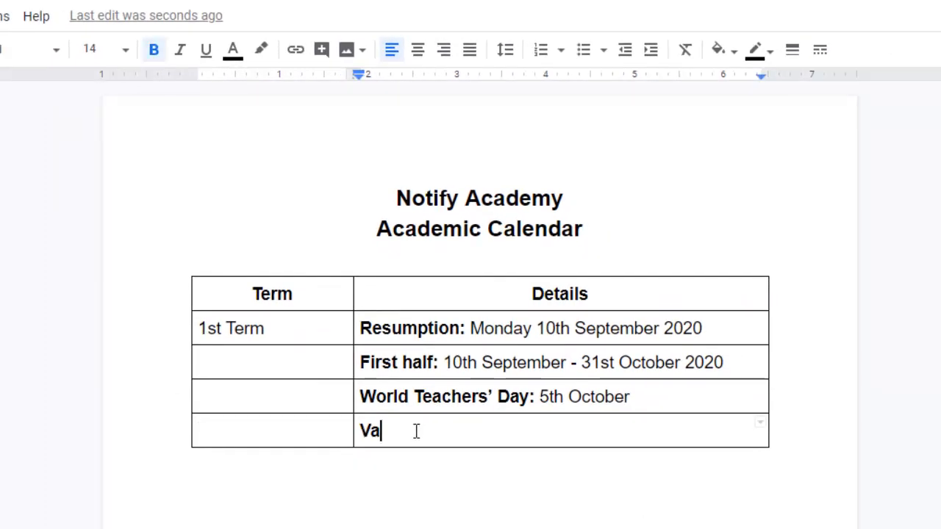
type("cation")
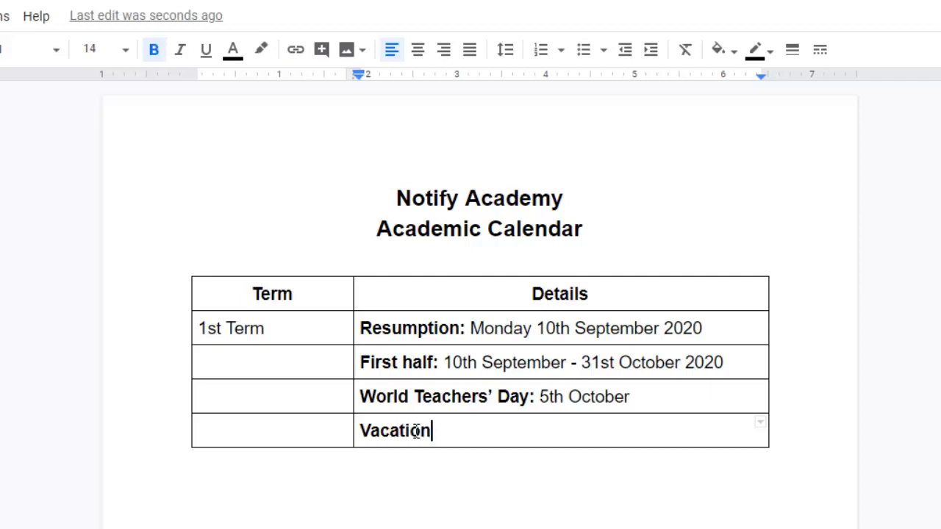
type(": 17th")
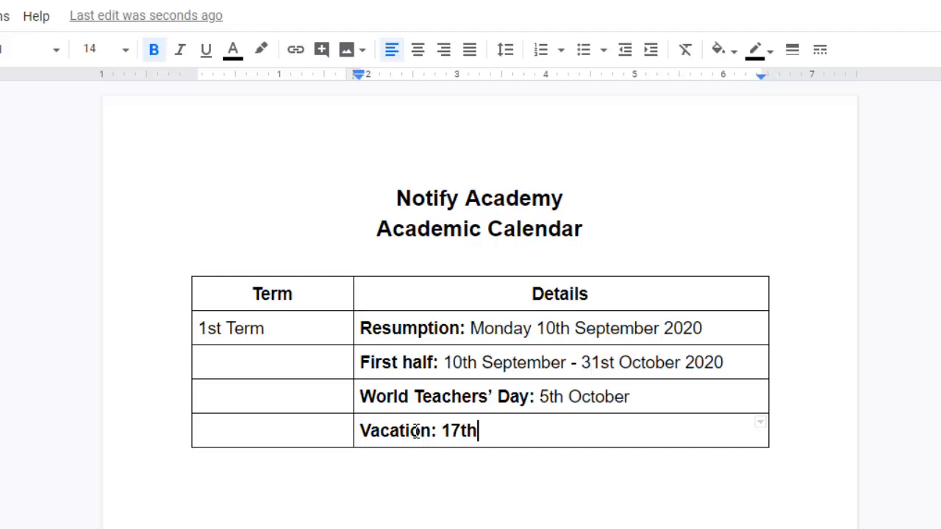
type(" n")
key("BackSpace")
type("Decem")
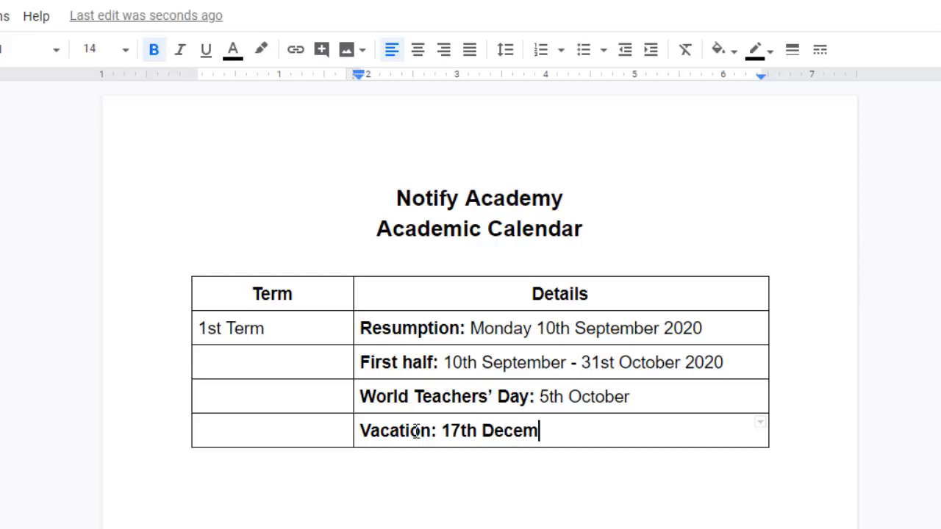
type("ber -")
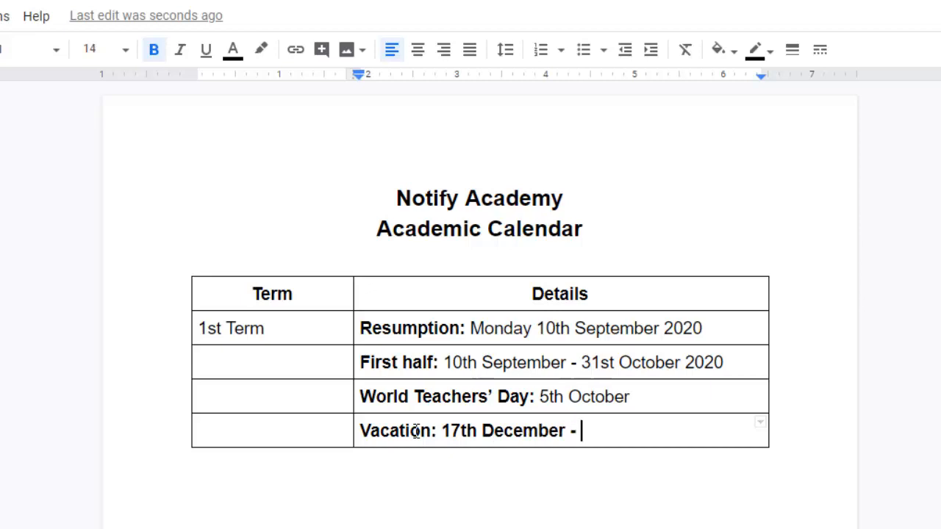
type(" 4th Janua")
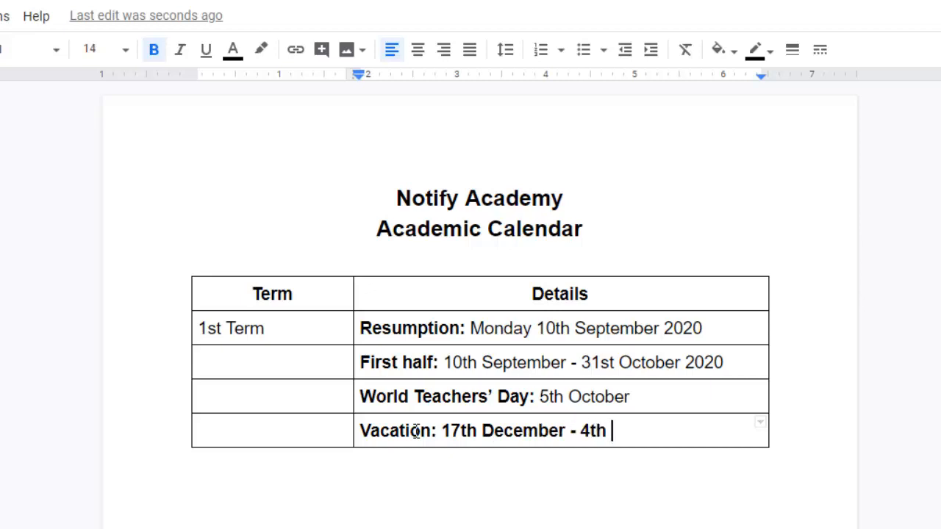
type("ry ")
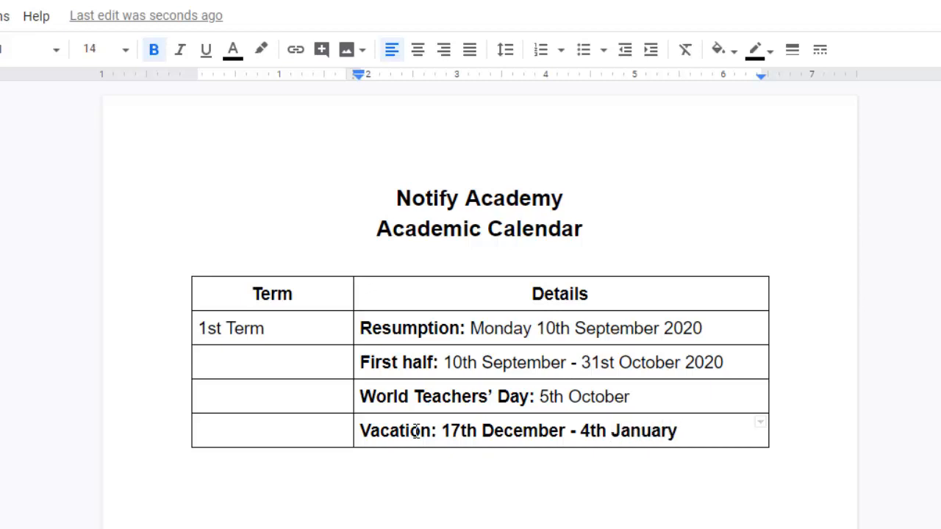
type("2021")
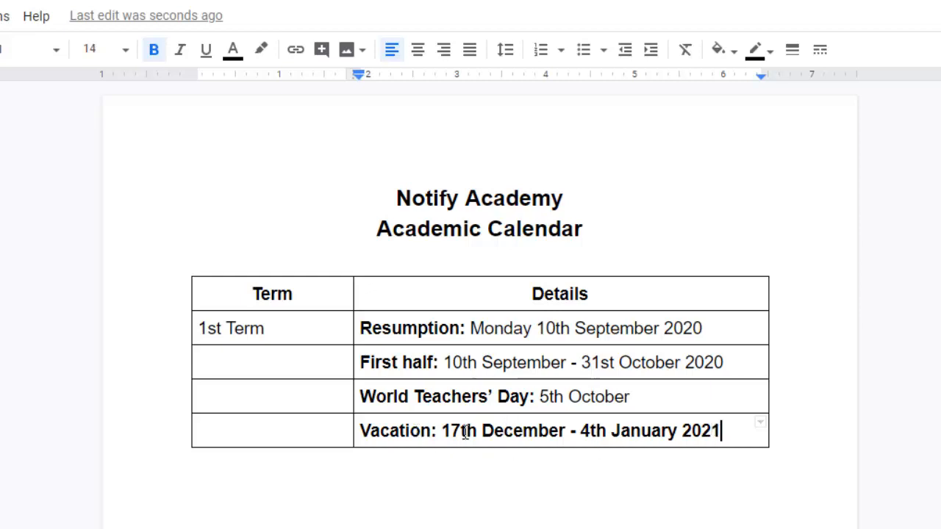
Remove the bold from the date range "17th December - 4th January 2021", leaving the "Vacation:" label bold.
left_click_drag(447, 430, 726, 424)
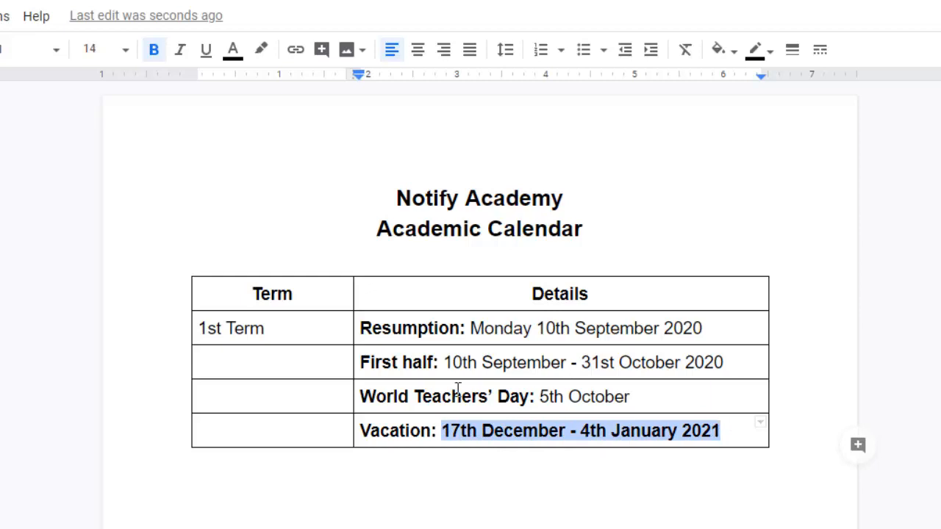
left_click(154, 50)
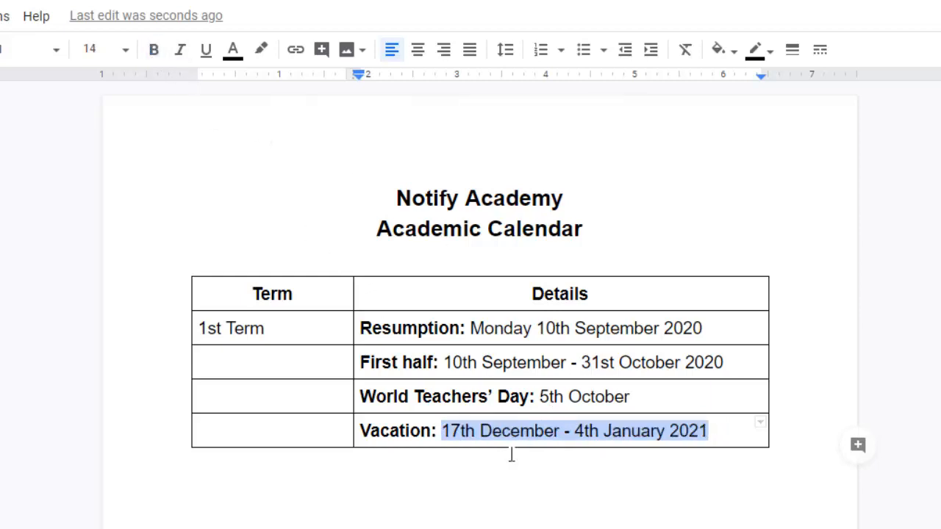
left_click(539, 397)
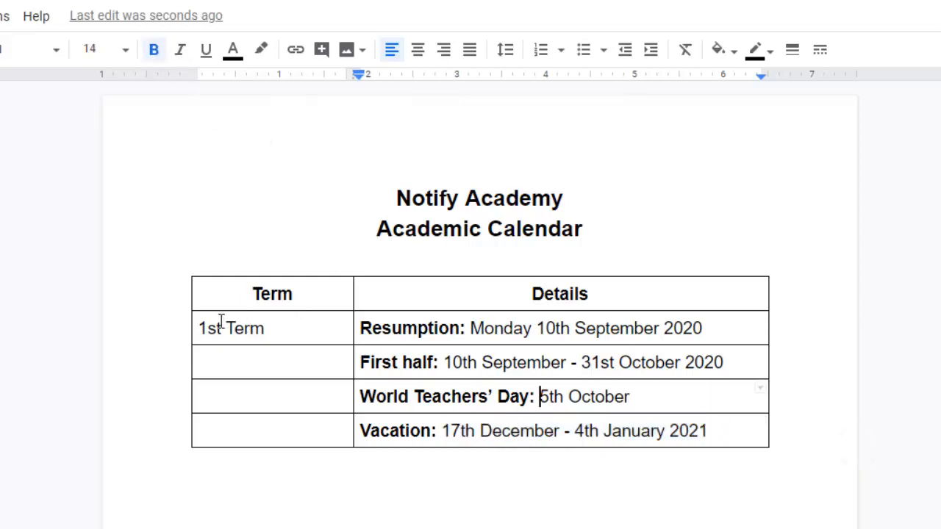
Make "1st Term" bold and centre it horizontally in its cell.
left_click_drag(199, 328, 269, 327)
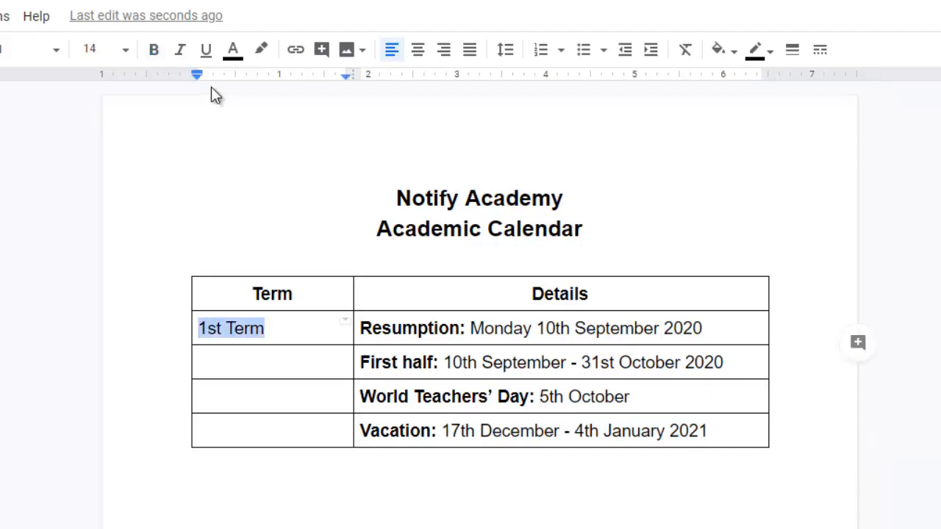
left_click(155, 53)
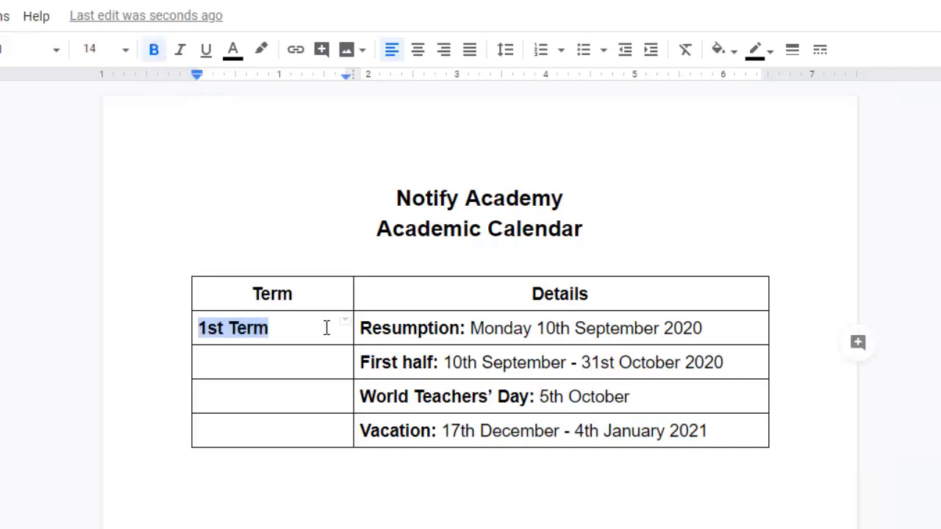
left_click(267, 326)
left_click_drag(198, 327, 283, 331)
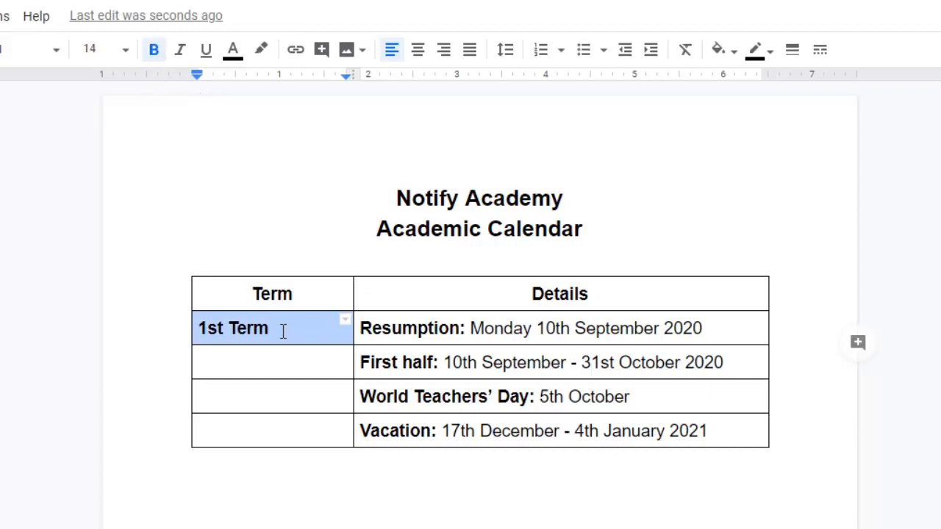
left_click(418, 51)
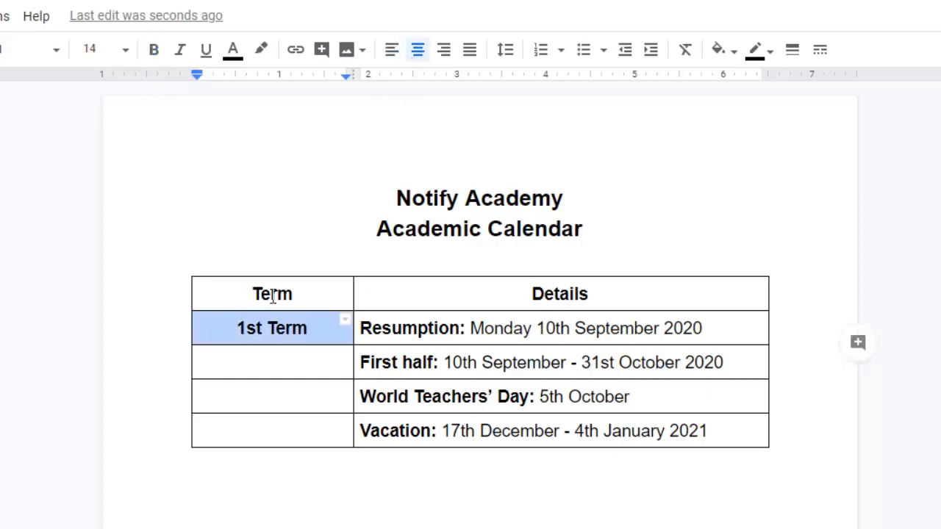
left_click(244, 351)
left_click(334, 325)
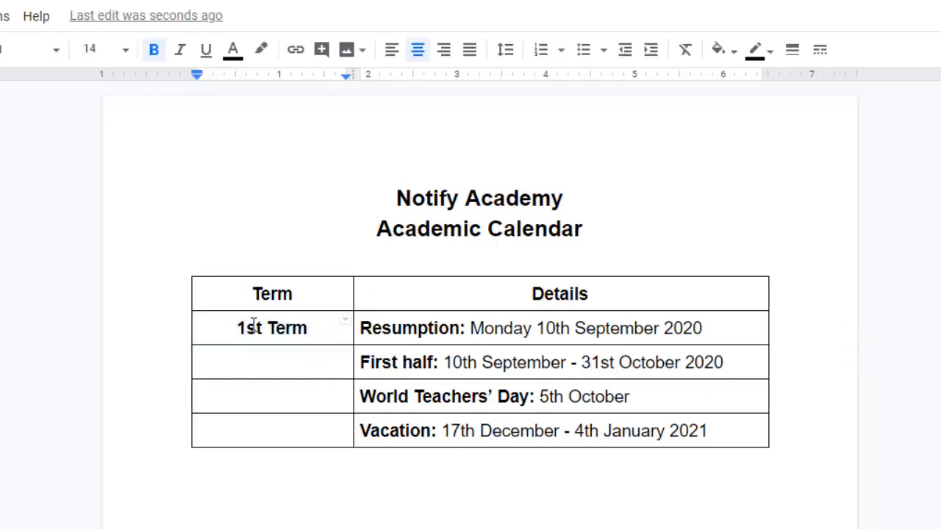
Merge the 1st Term cell with the three empty Term cells below it.
left_click_drag(231, 326, 294, 437)
right_click(261, 364)
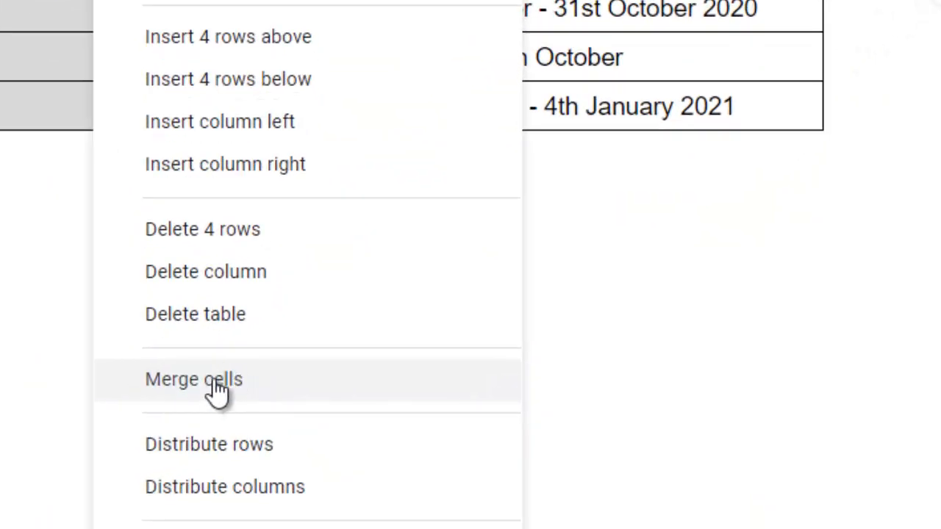
left_click(218, 391)
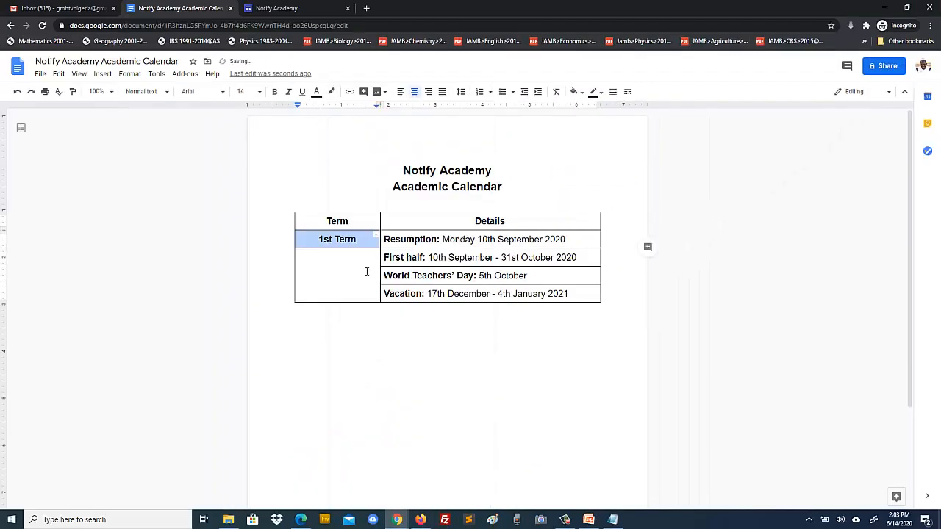
Add a blank line above "1st Term" in the merged cell and set the text's font size to 24.
left_click(352, 250)
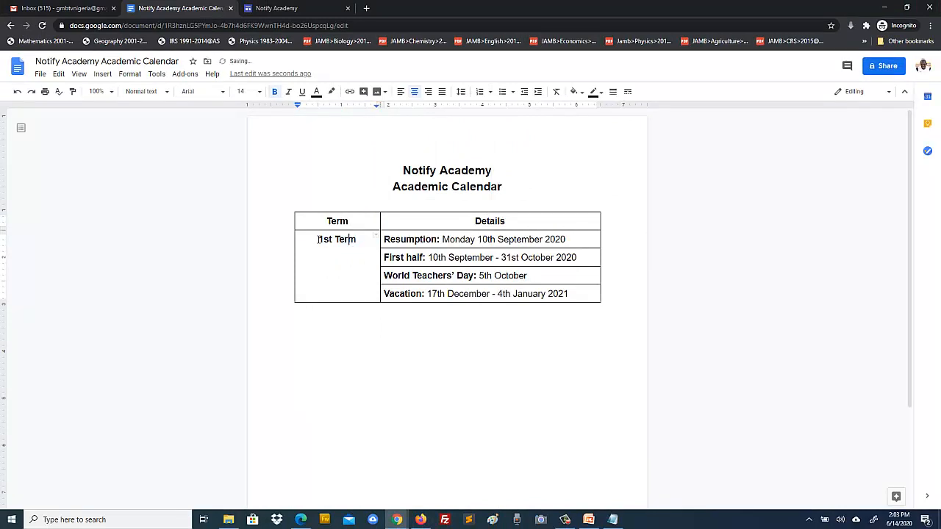
key("Return")
left_click_drag(319, 261, 355, 261)
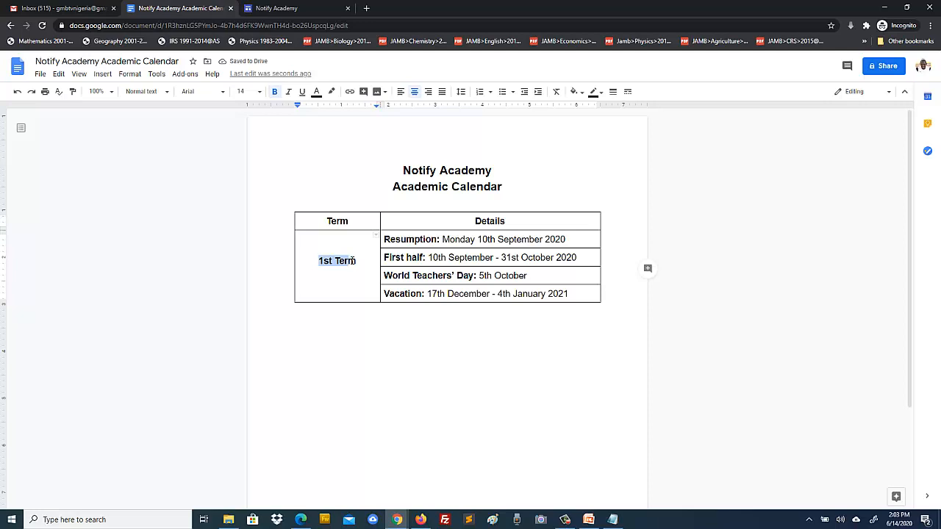
left_click(259, 93)
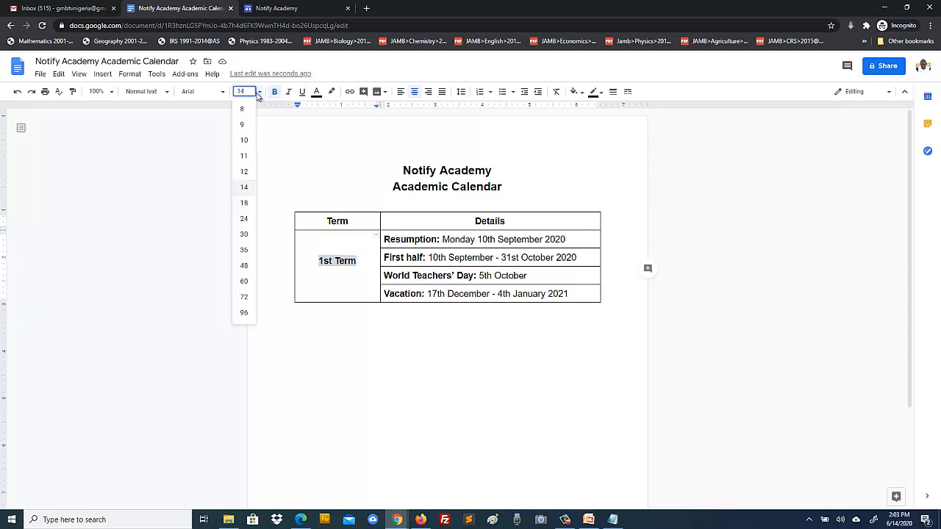
left_click(246, 219)
left_click(335, 280)
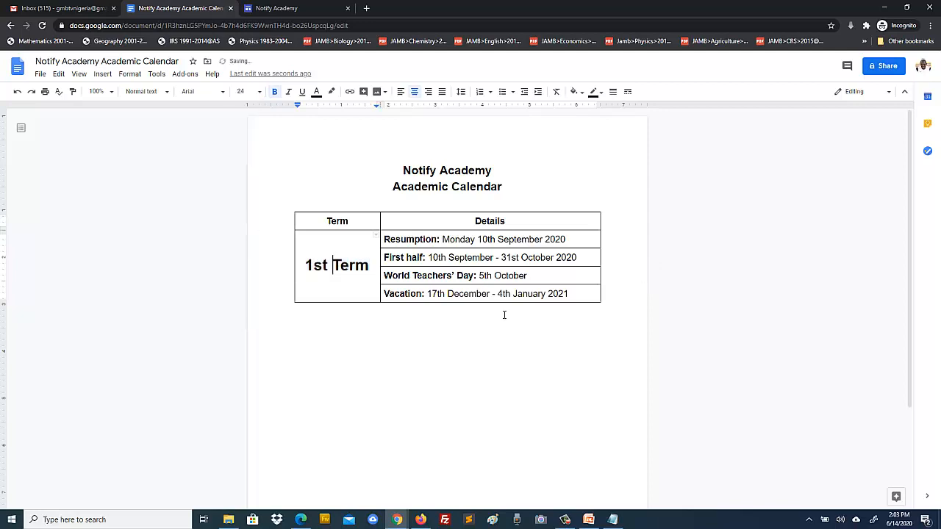
left_click(545, 383)
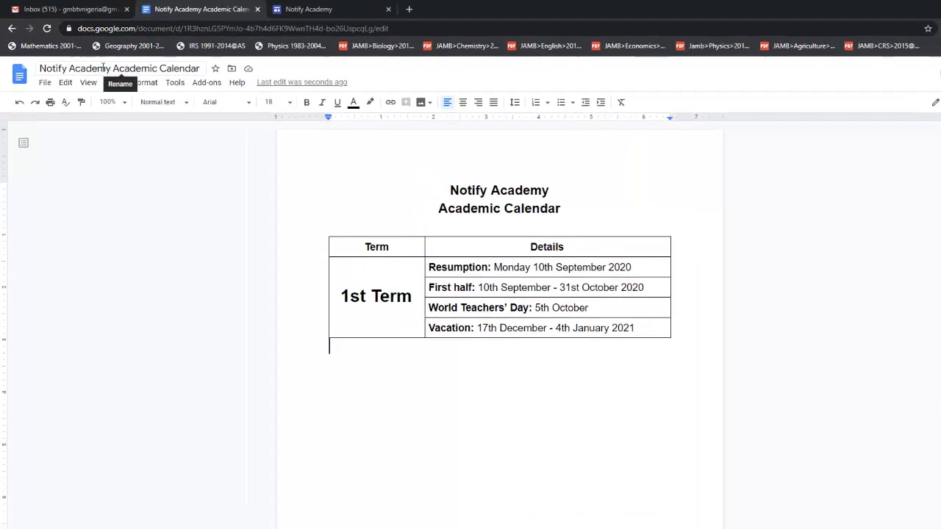
Rename the document as "1st Term Academic Calendar".
left_click_drag(109, 68, 28, 72)
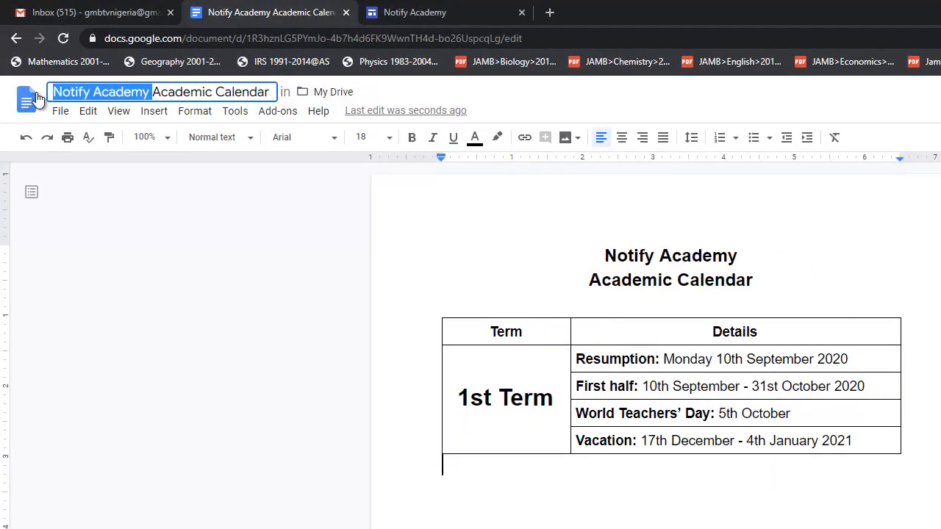
type("1ts")
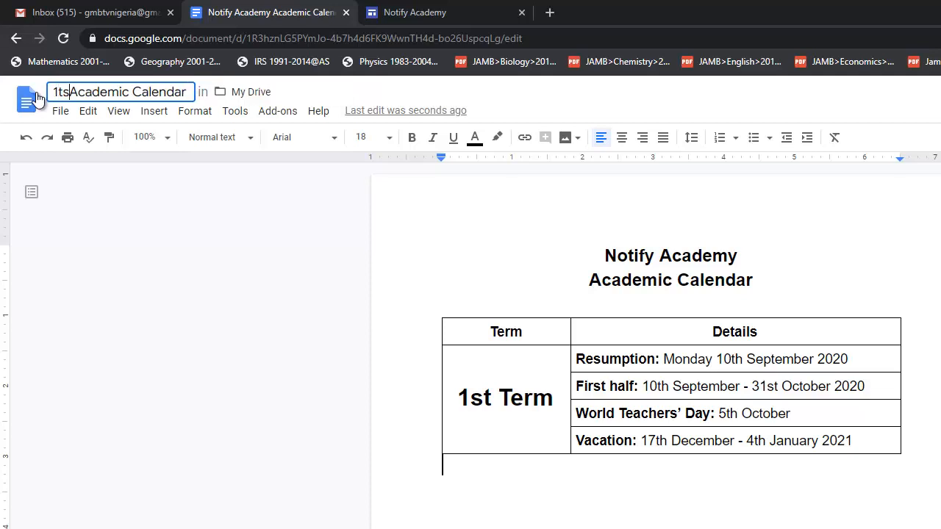
key("BackSpace")
key("BackSpace")
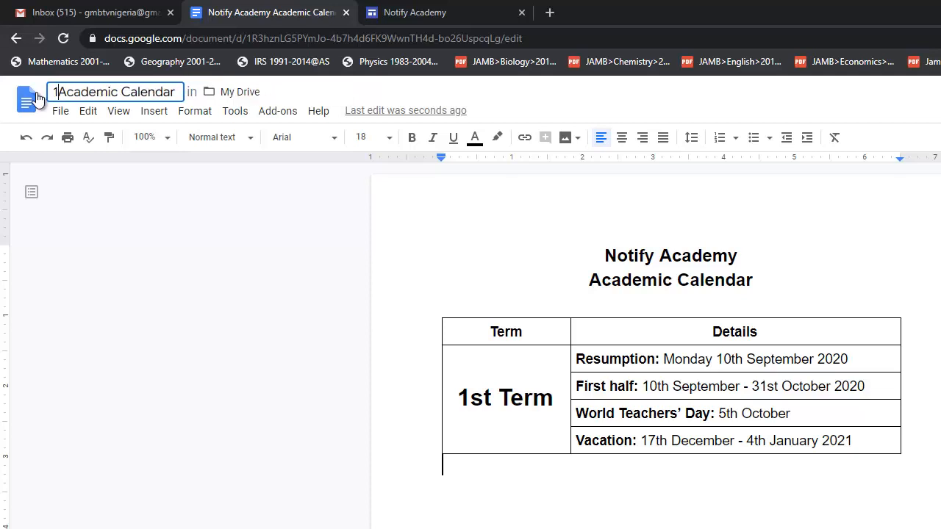
type("st Ter")
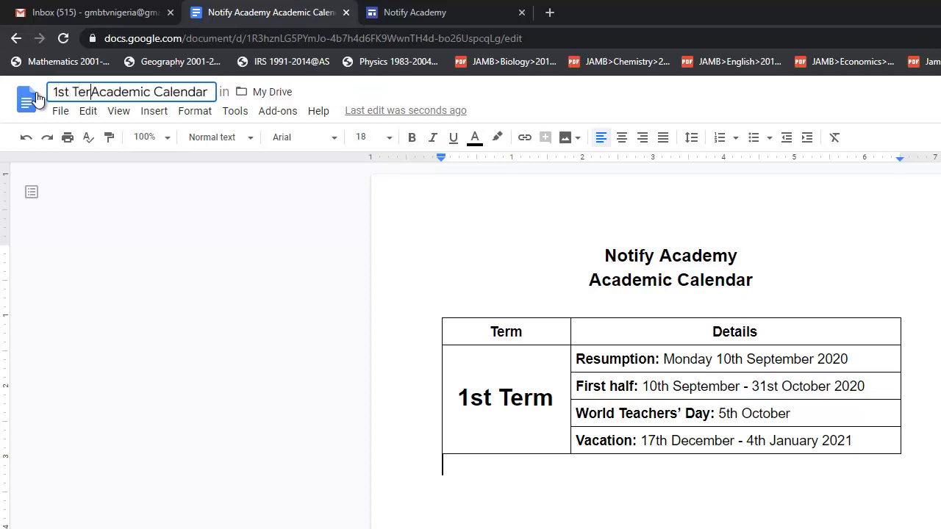
type("m")
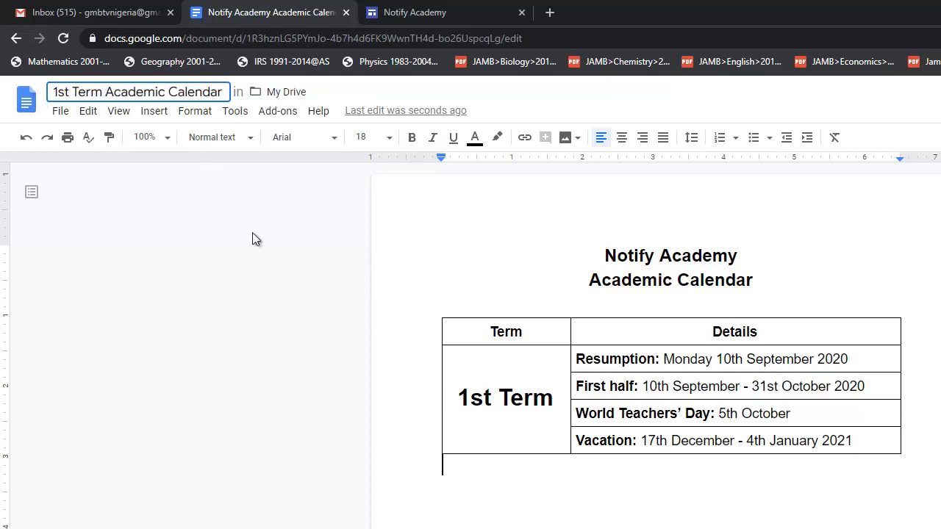
key("Return")
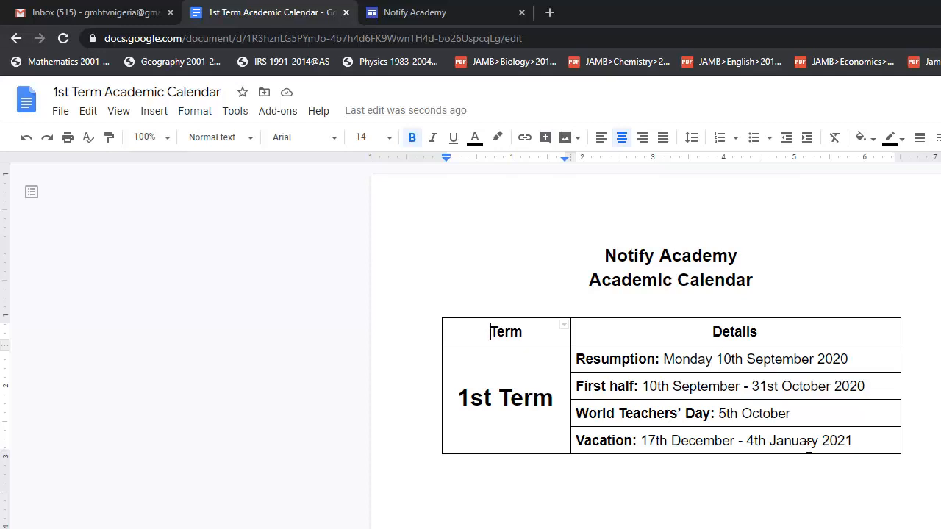
Add the year 2020 to the World Teachers’ Day date and close the document to return to the Notify Academy site in Google Sites.
left_click(815, 416)
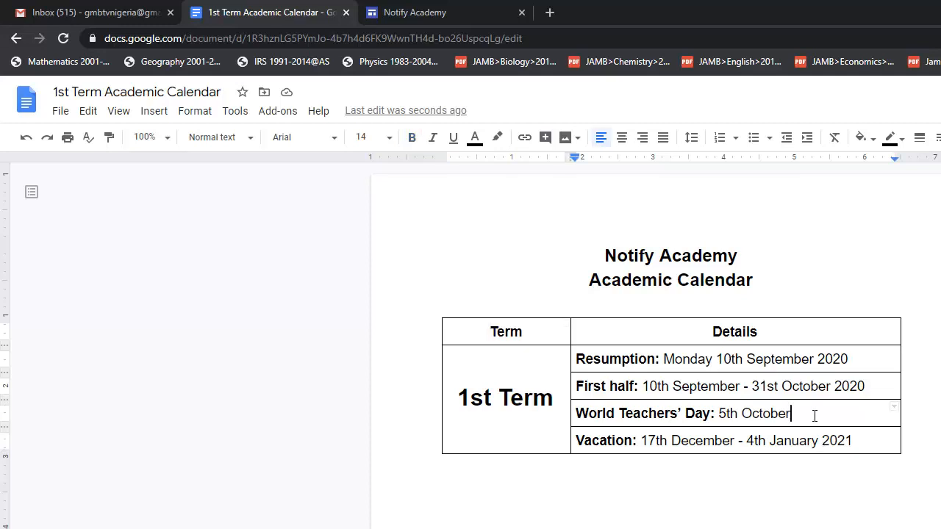
type("2020")
left_click(443, 466)
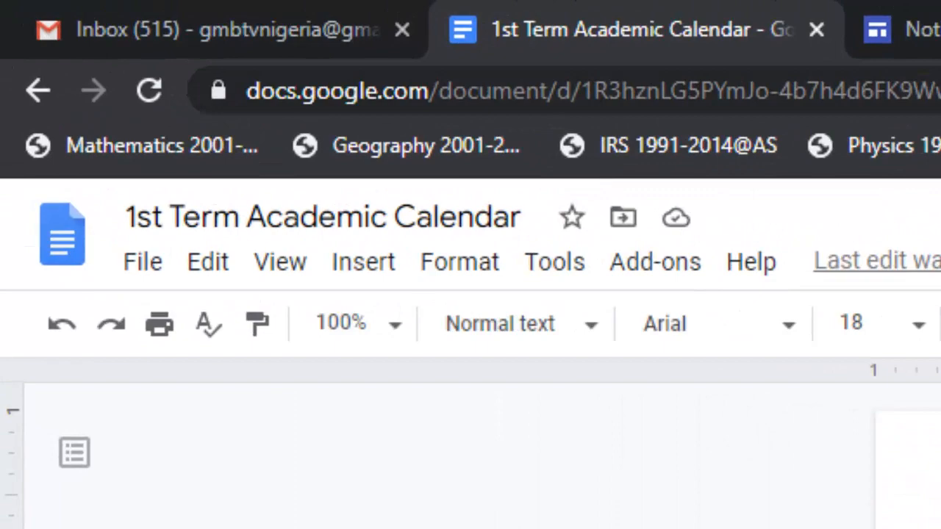
left_click(818, 31)
left_click(735, 45)
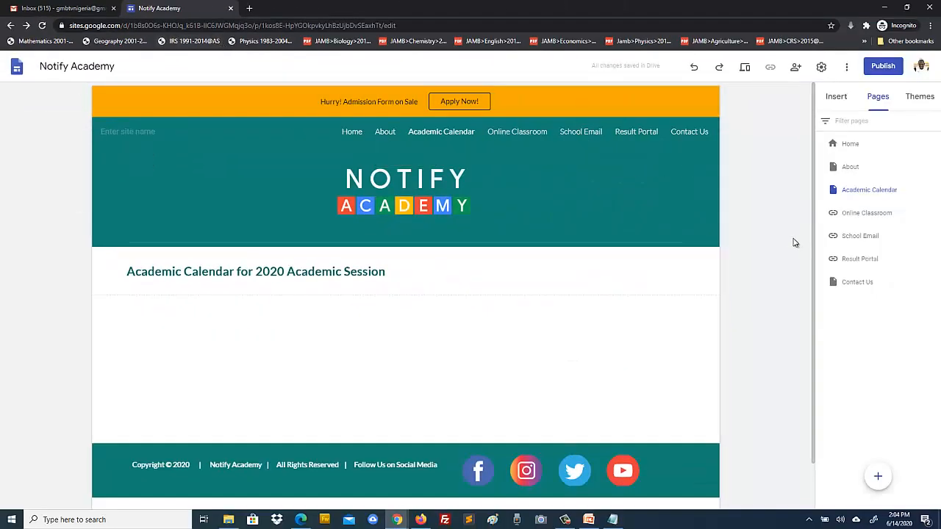
Preview the Academic Calendar page with its heading, and return to the page editor.
left_click(164, 274)
left_click(744, 69)
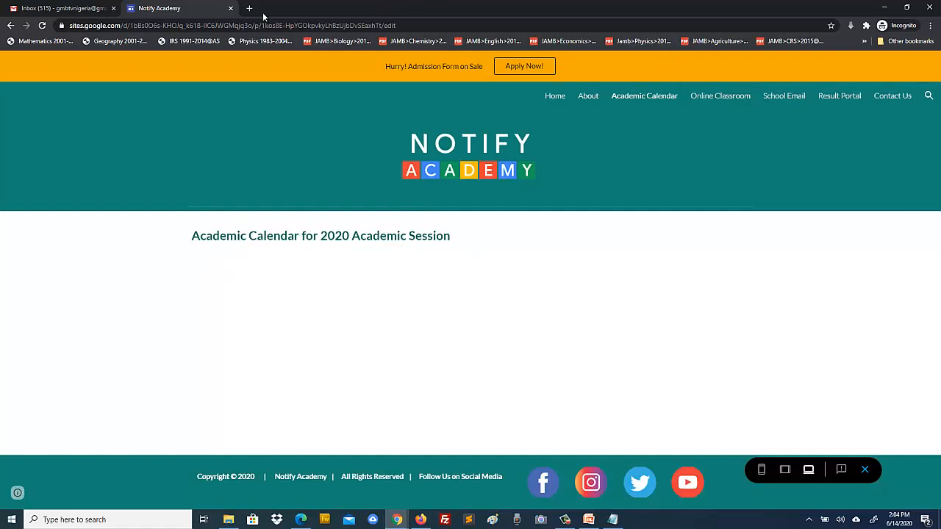
left_click(865, 470)
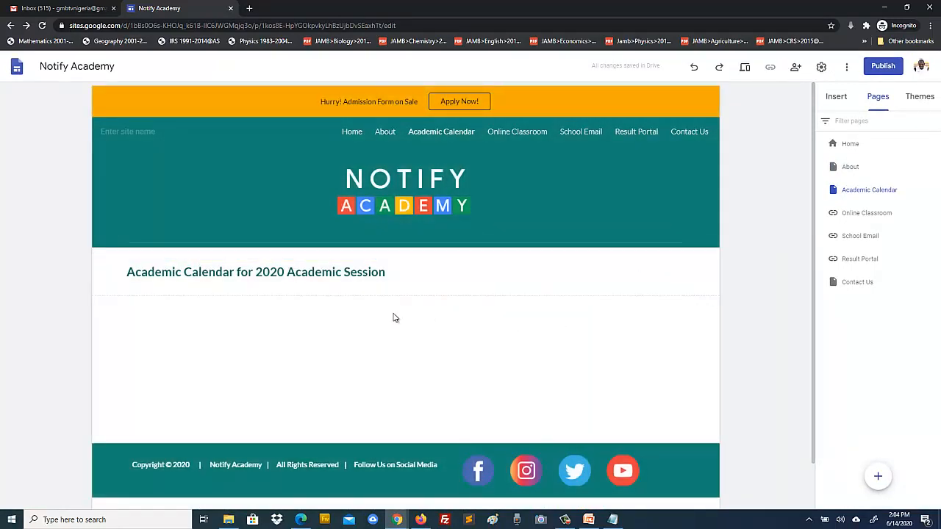
Insert a divider below the "Academic Calendar for 2020 Academic Session" heading.
left_click(837, 98)
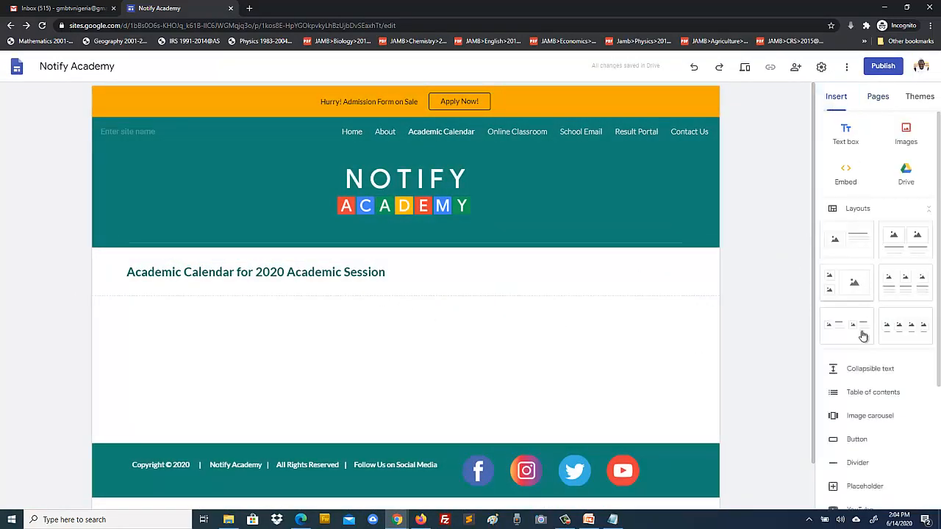
left_click(858, 463)
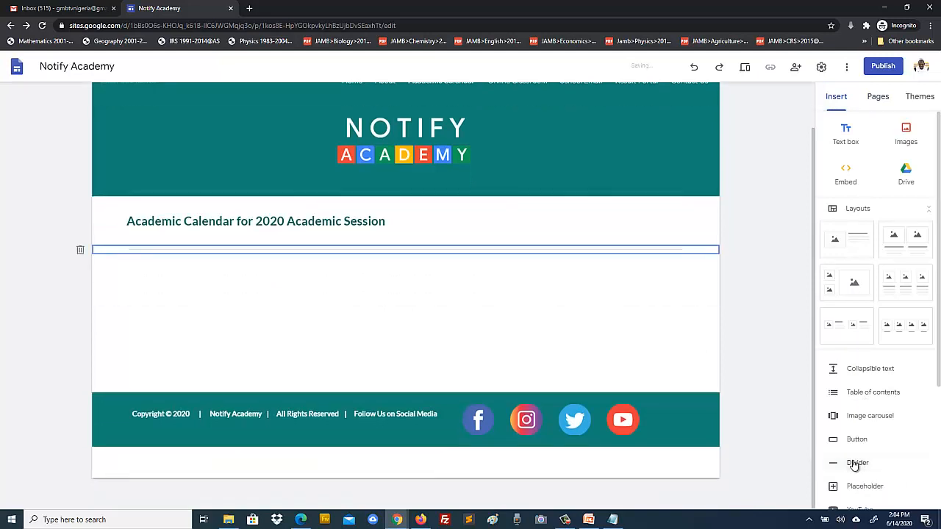
left_click(536, 304)
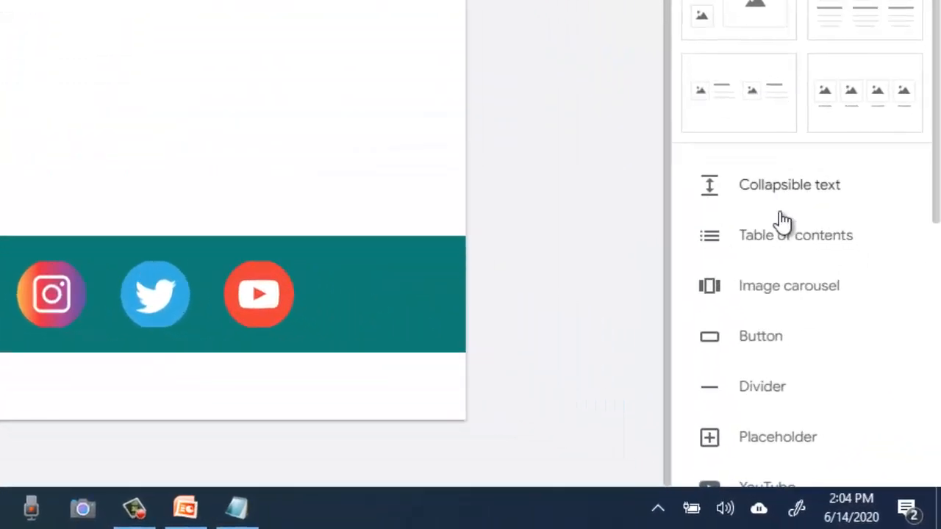
Embed the "1st Term Academic Calendar" document from Google Docs below the divider.
scroll(865, 286, "down", 3)
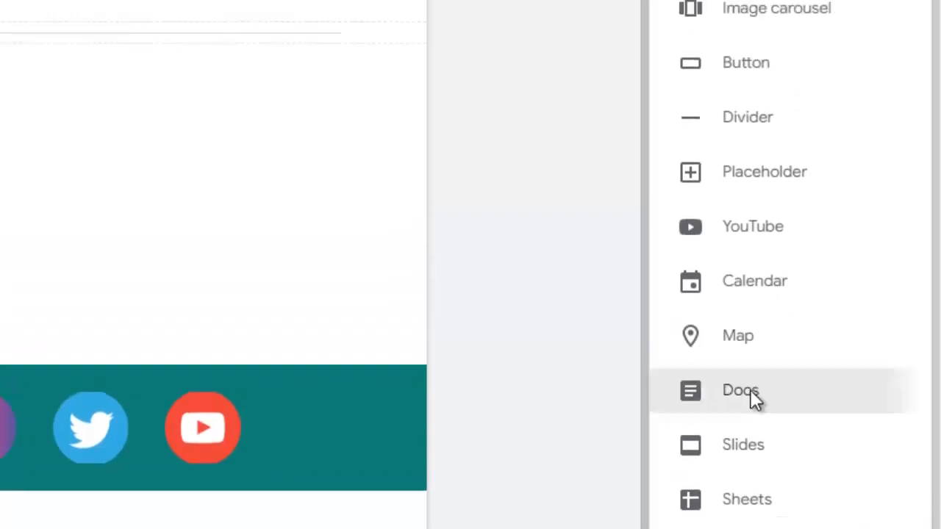
left_click(747, 239)
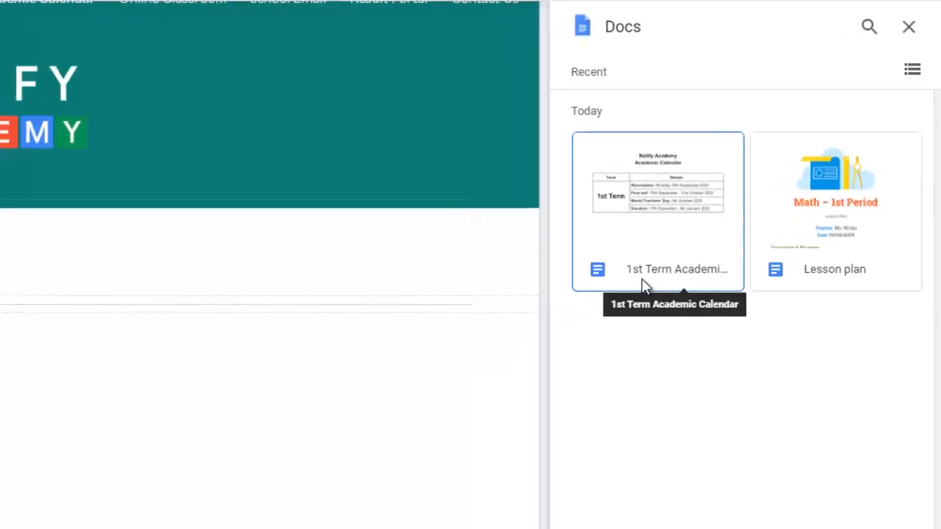
left_click(654, 274)
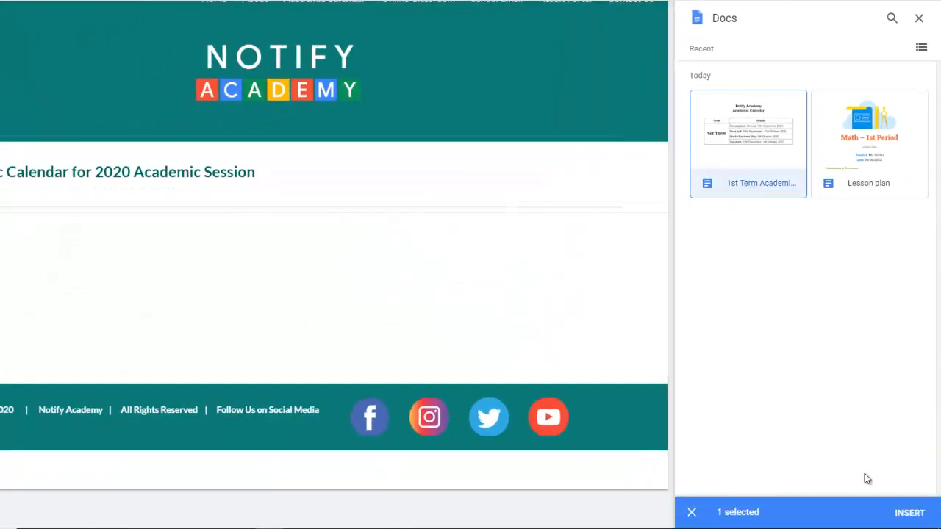
left_click(910, 513)
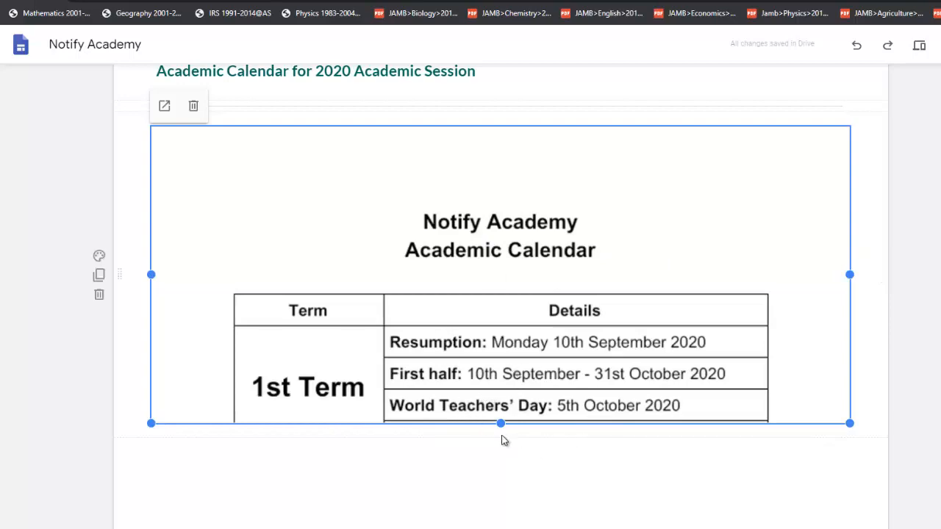
Adjust the height of the embedded calendar document so that its whole table fits in the frame.
left_click_drag(501, 432, 504, 481)
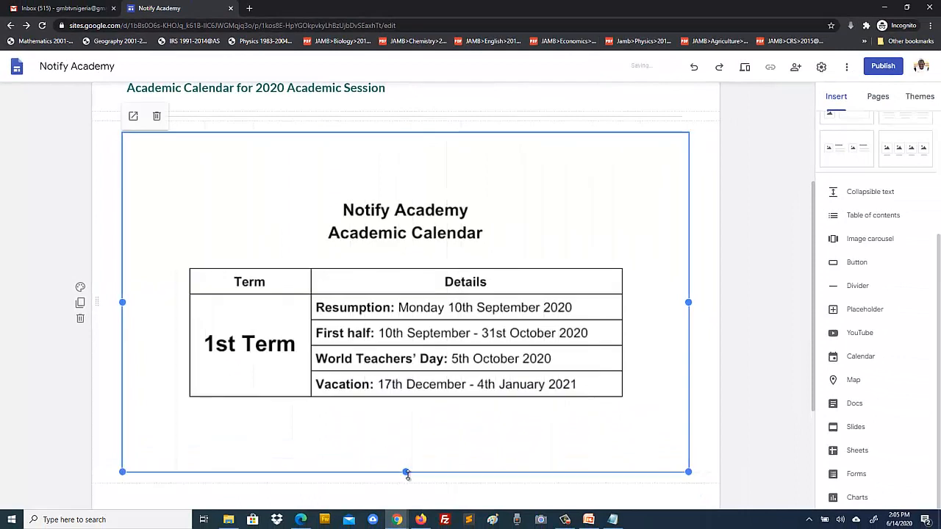
left_click_drag(405, 471, 406, 454)
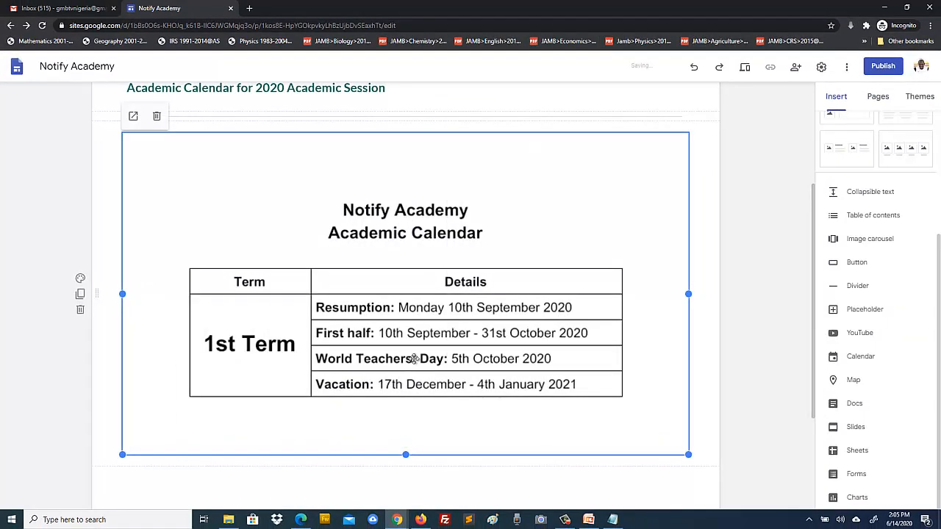
left_click(742, 282)
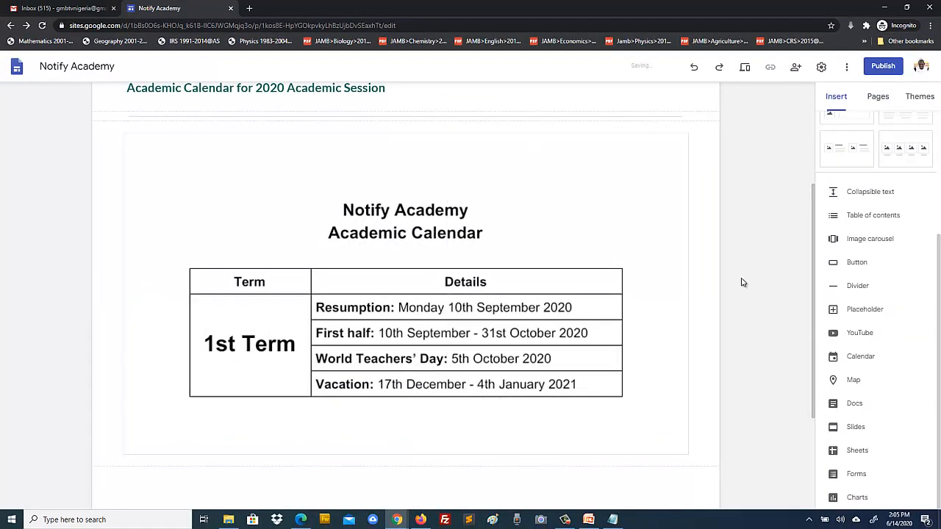
Preview the Academic Calendar page and check how the embedded calendar document displays and scrolls.
scroll(736, 290, "down", 3)
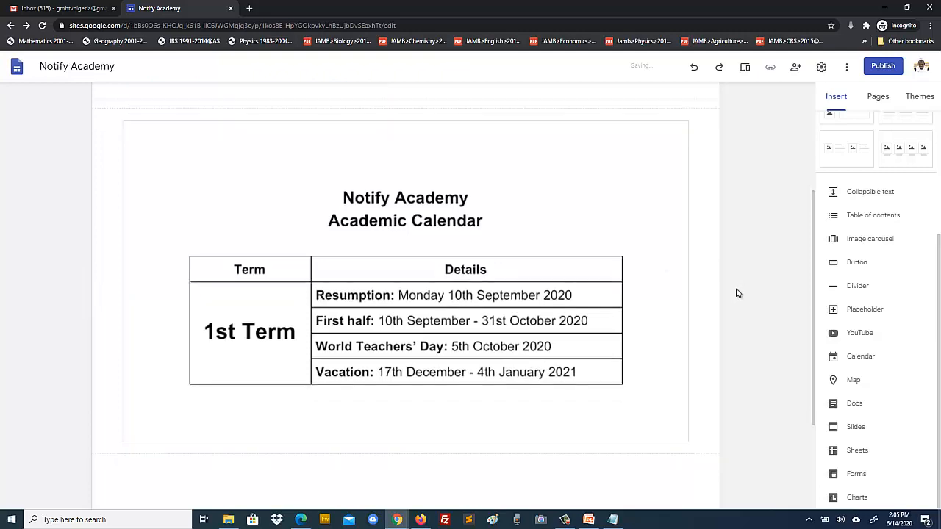
scroll(738, 294, "up", 5)
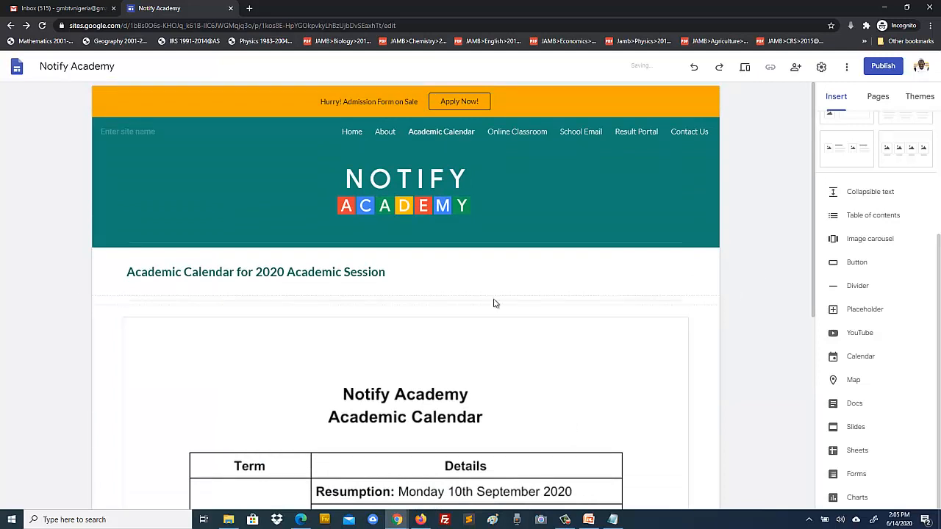
left_click(391, 279)
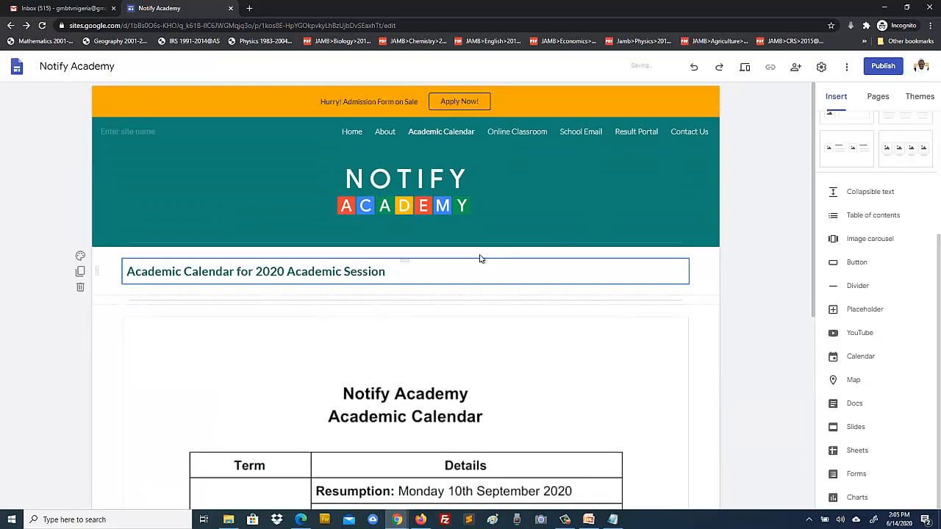
left_click(745, 68)
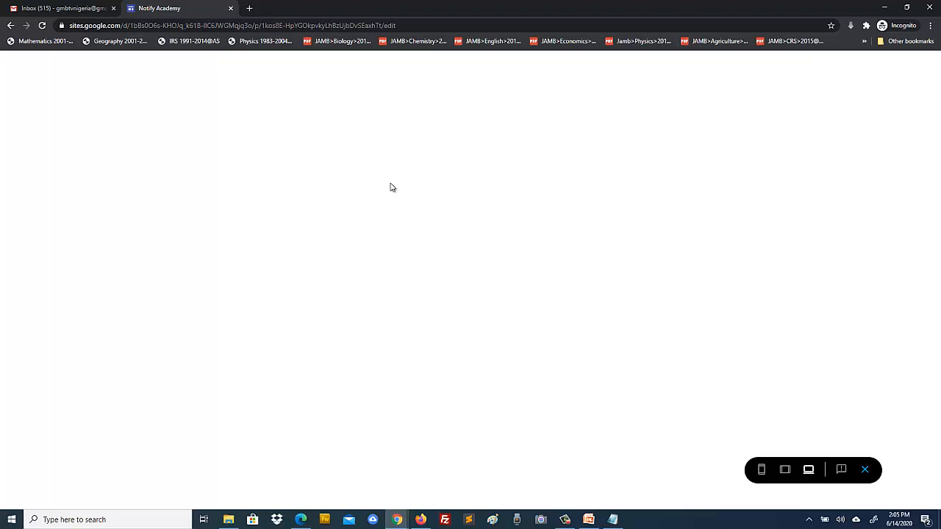
left_click(865, 470)
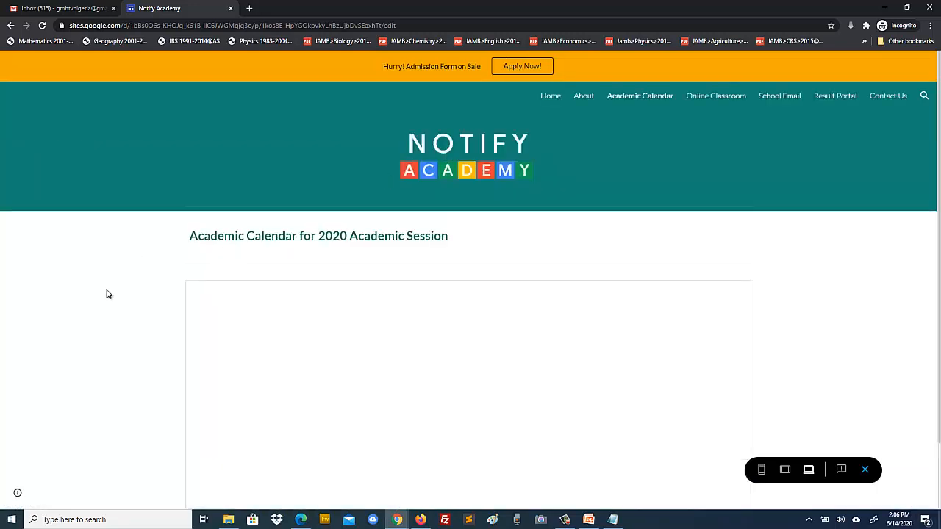
scroll(107, 294, "down", 1)
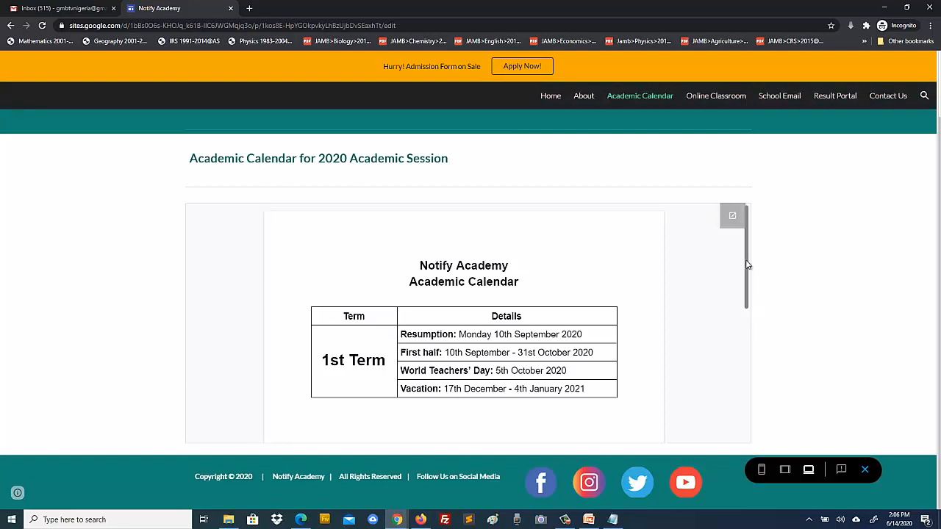
left_click_drag(748, 265, 750, 228)
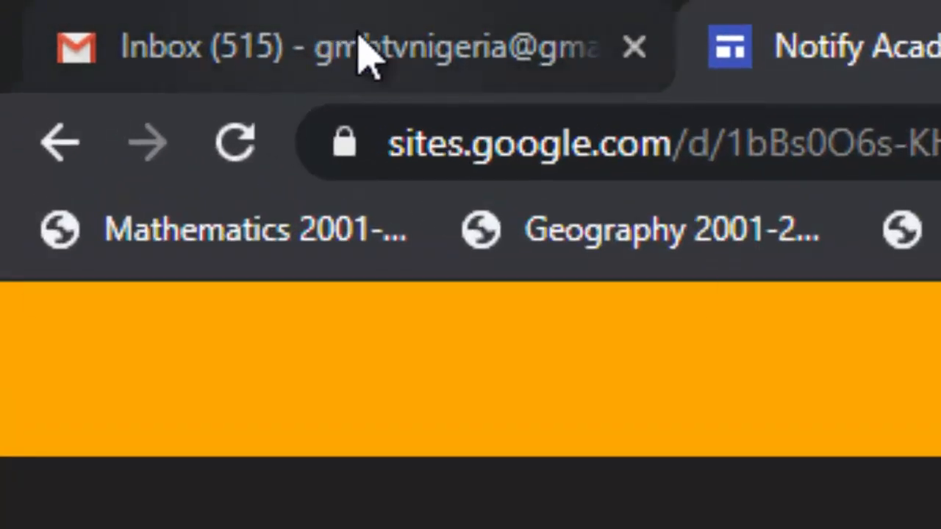
Switch to Google Drive and open the "1st Term Academic Calendar" document from the recent files.
left_click(365, 52)
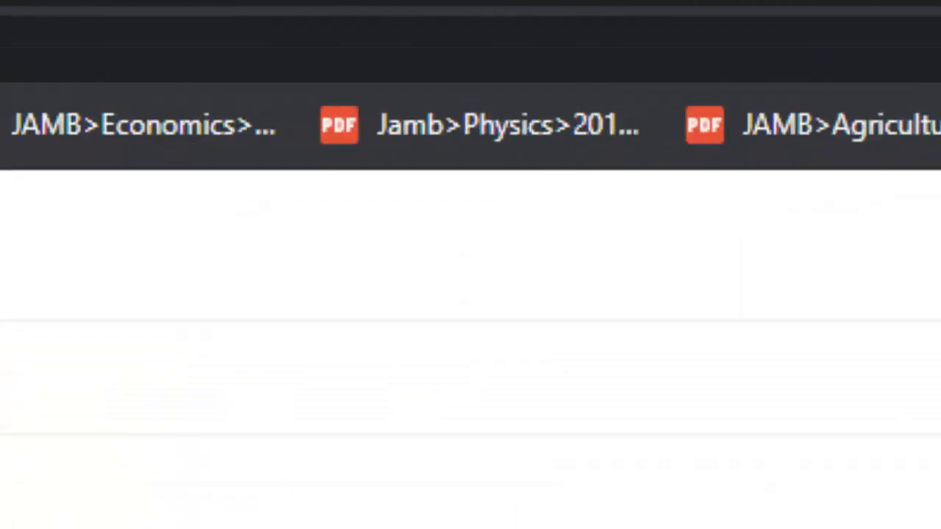
left_click(760, 231)
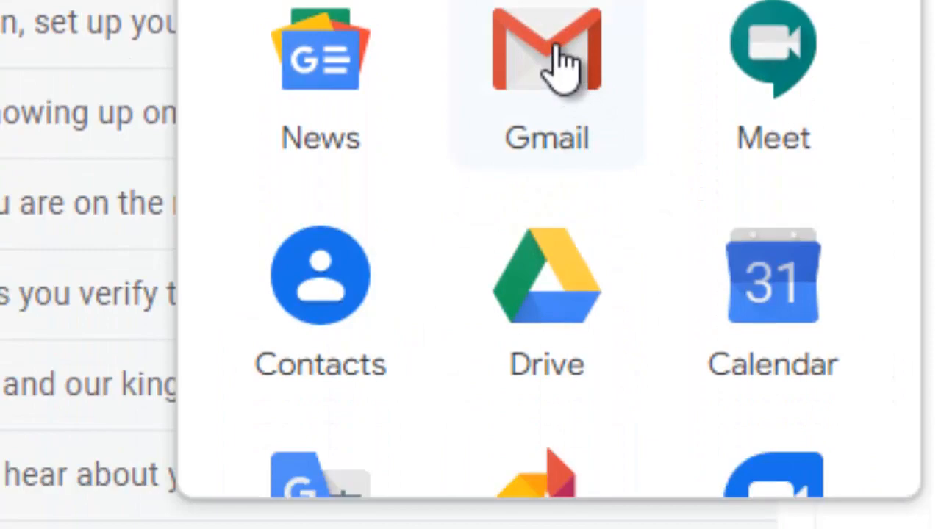
left_click(557, 284)
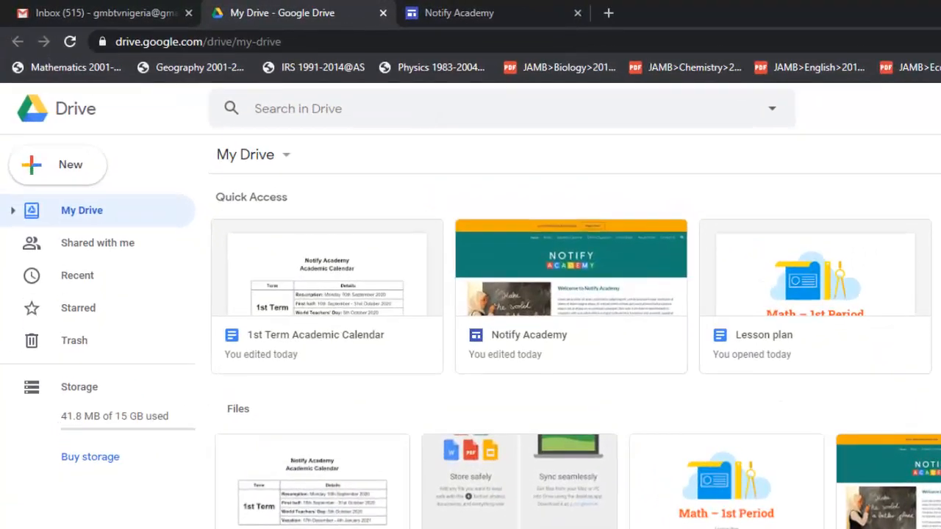
left_click(89, 278)
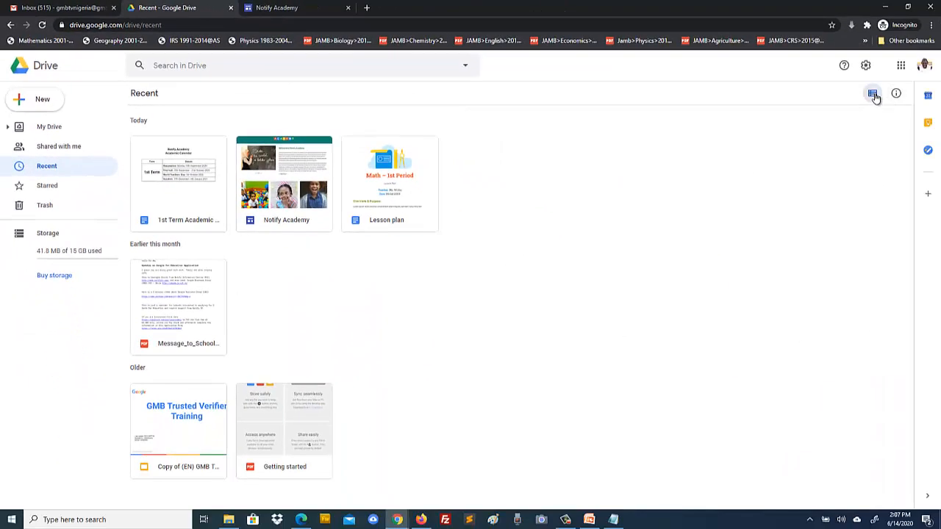
left_click(874, 96)
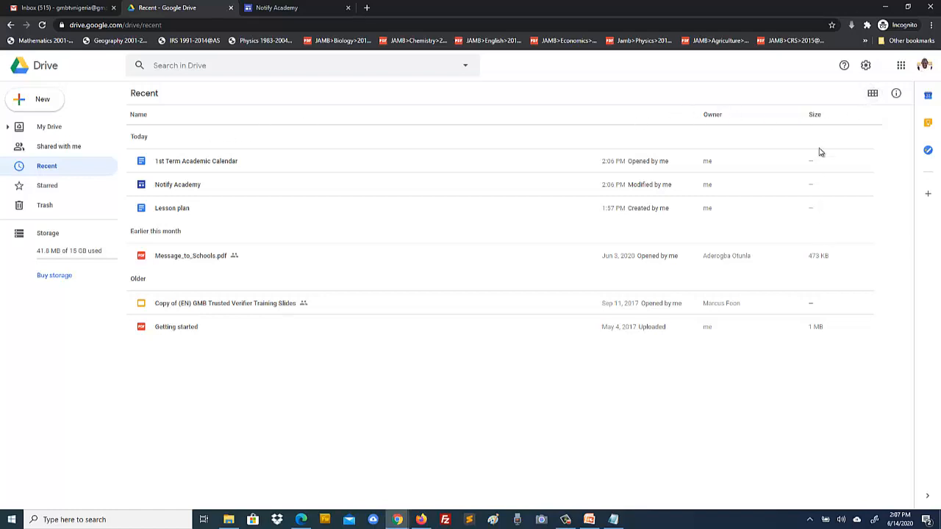
left_click(872, 93)
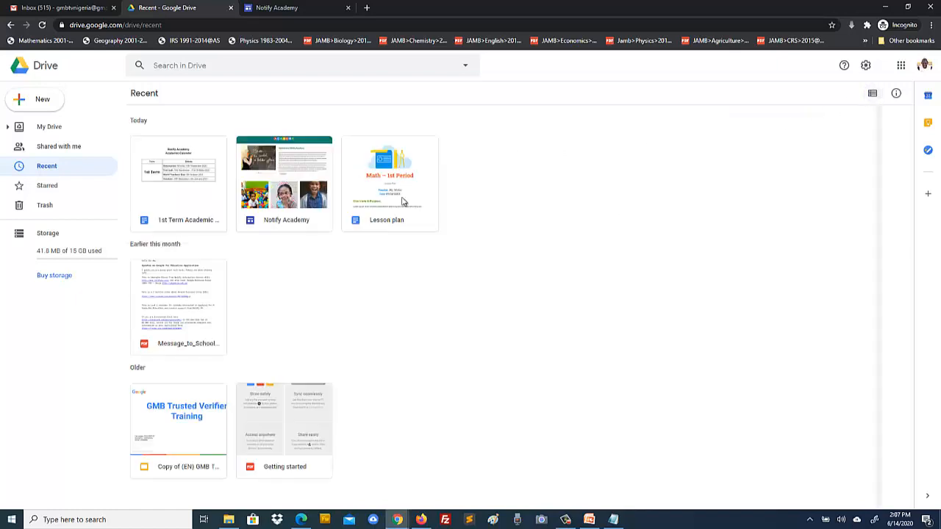
double_click(175, 220)
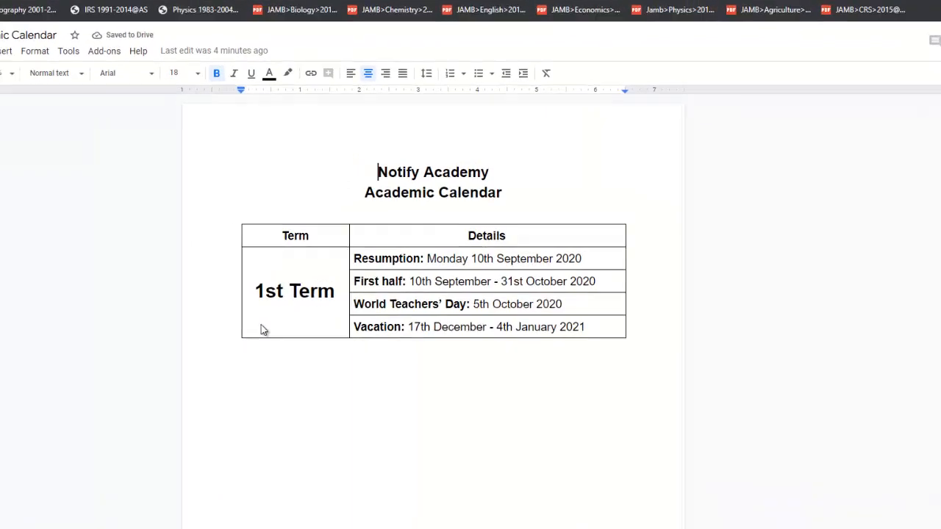
Insert a table row below the "World Teachers' Day" row.
left_click(316, 342)
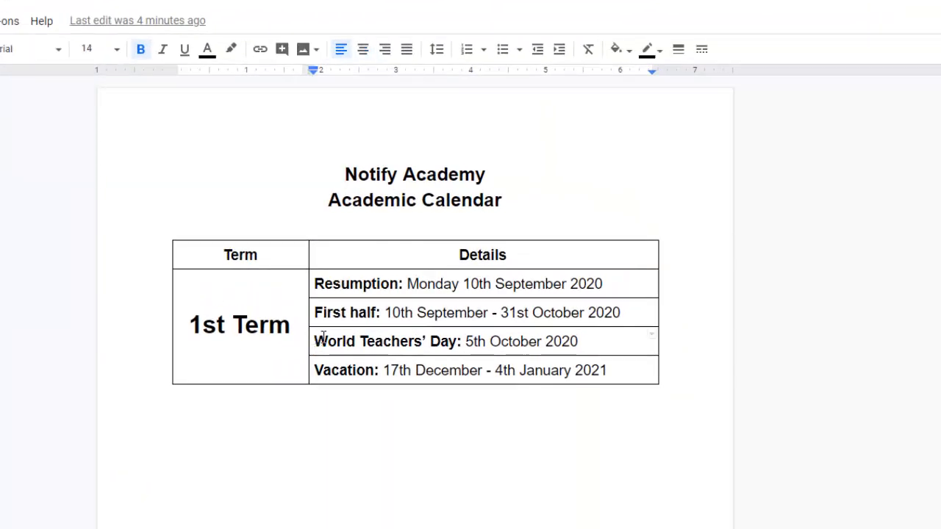
left_click_drag(316, 343, 625, 340)
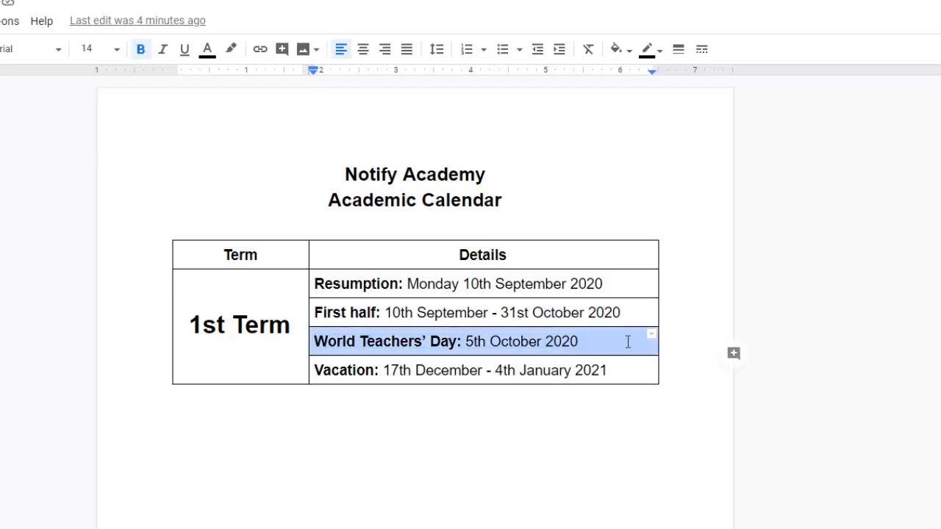
right_click(564, 351)
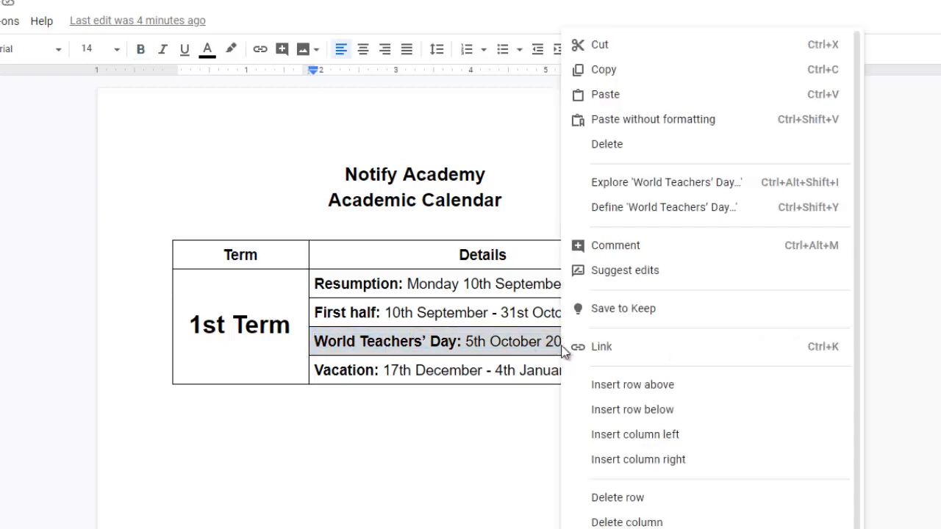
left_click(645, 409)
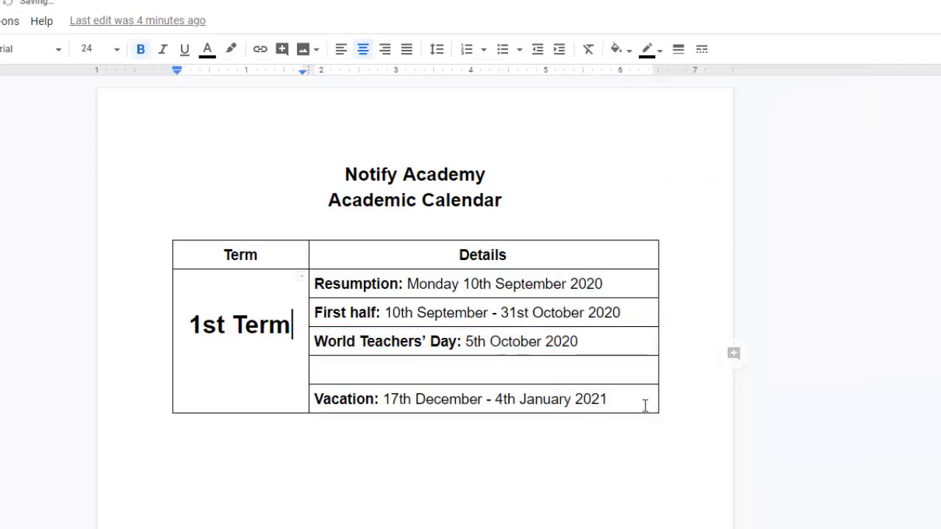
Enter "Midterm Break: 1st November - 2nd November 2020" in the new row of the Details column.
left_click(346, 364)
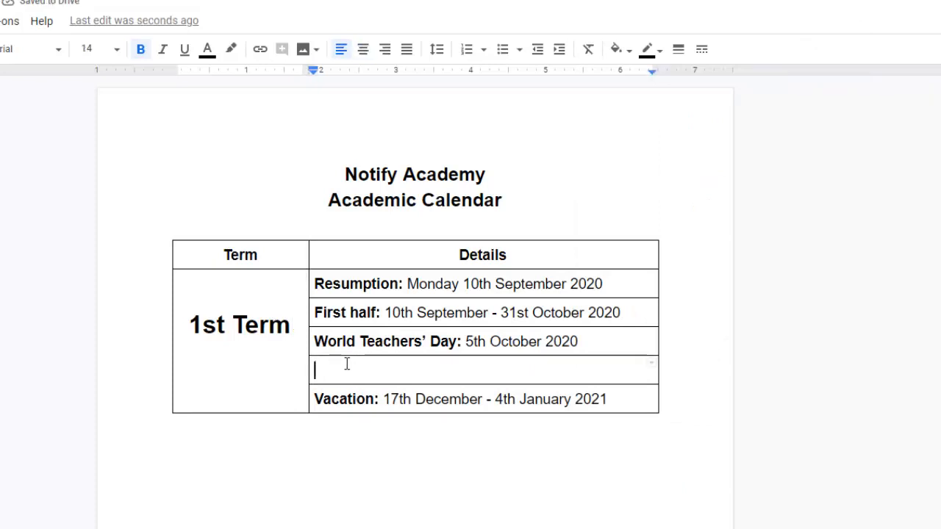
type("Mid")
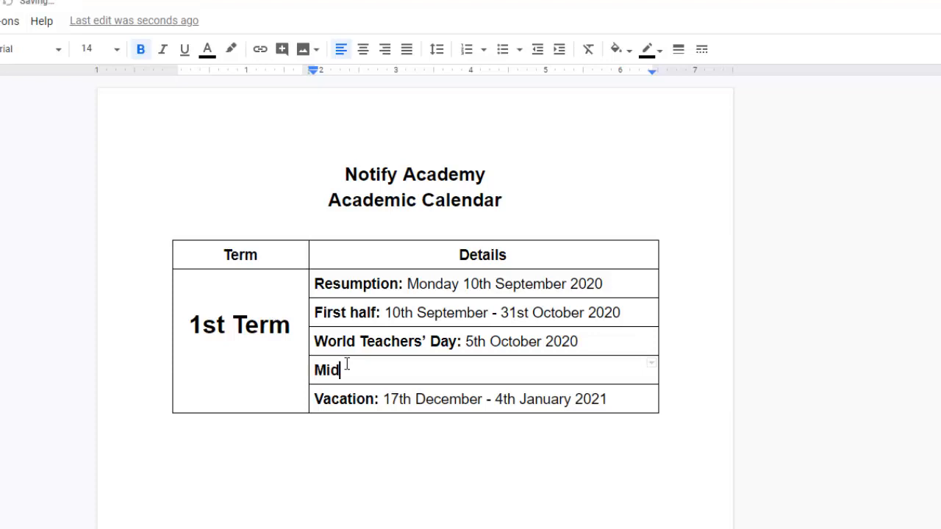
type("term Brea")
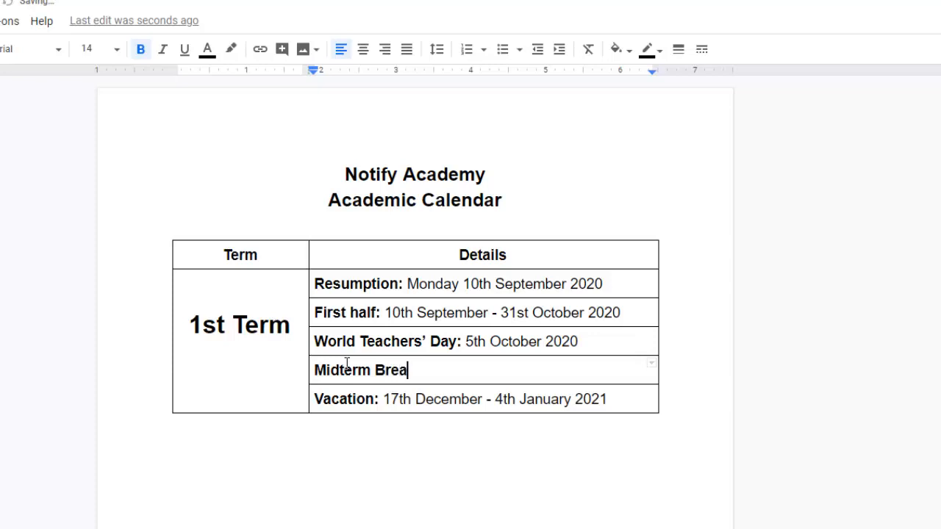
type("k: 1st ")
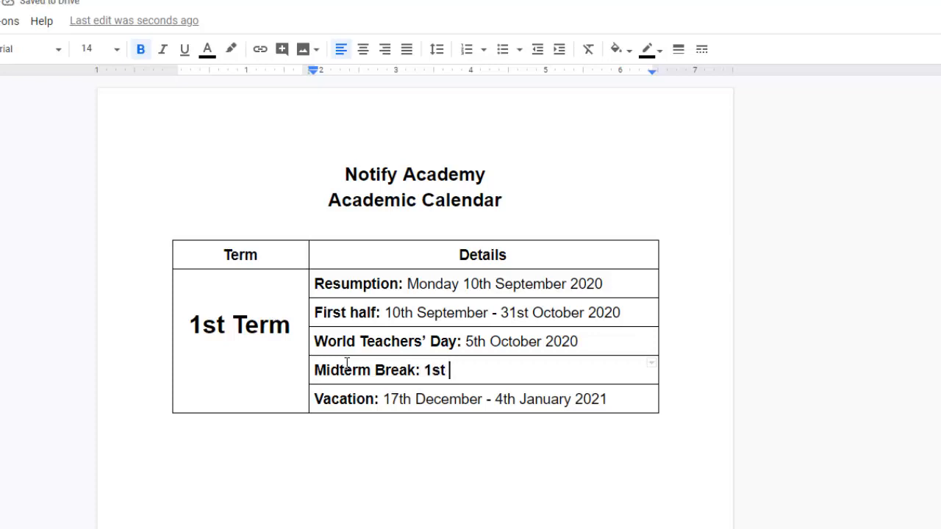
type("November")
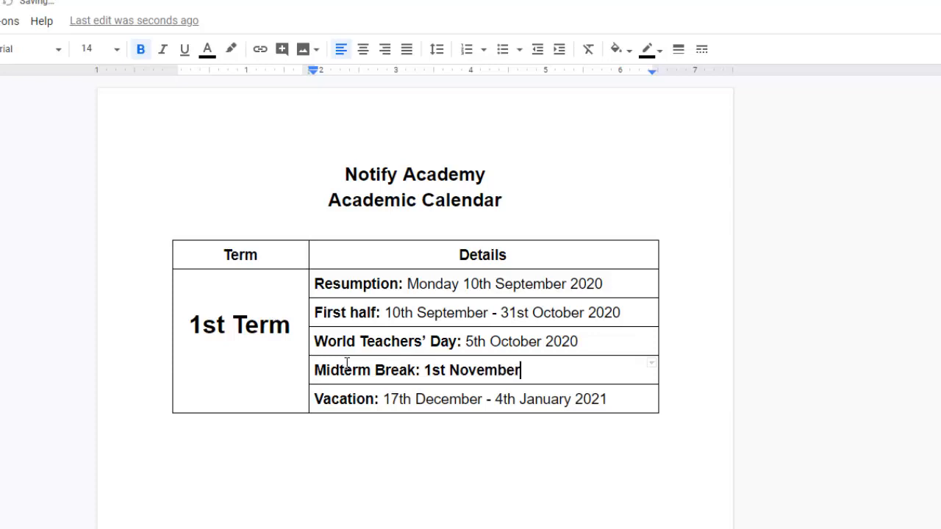
type(" - 2nd November")
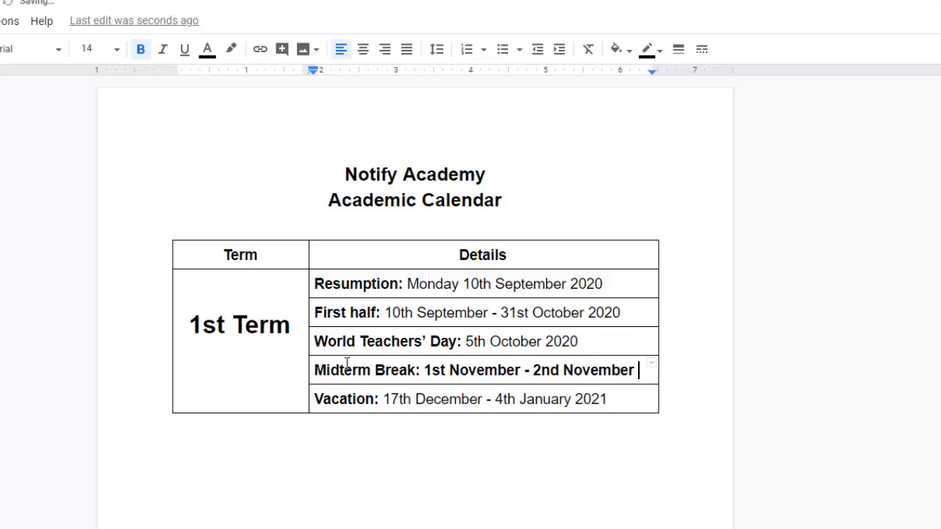
type(" 2020")
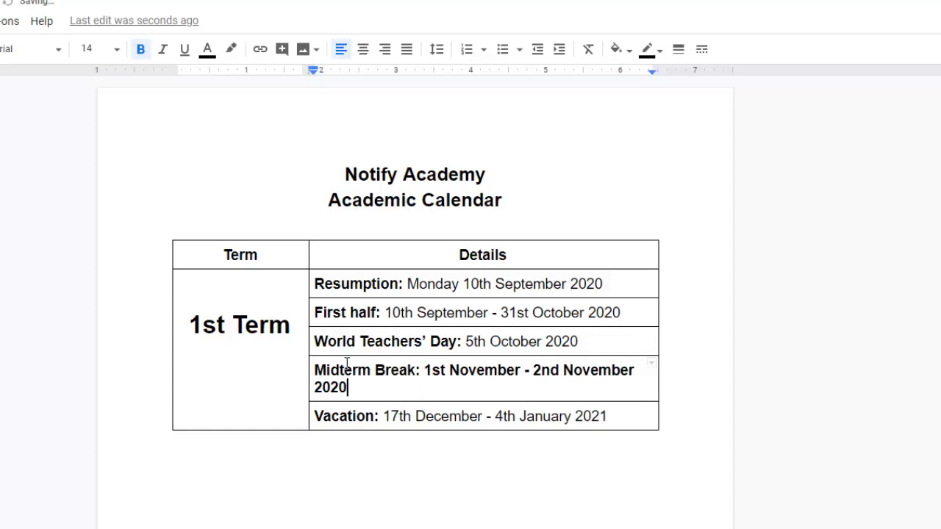
Remove the bold formatting from "1st November - 2nd November 2020" in the Midterm Break row.
left_click_drag(425, 370, 439, 386)
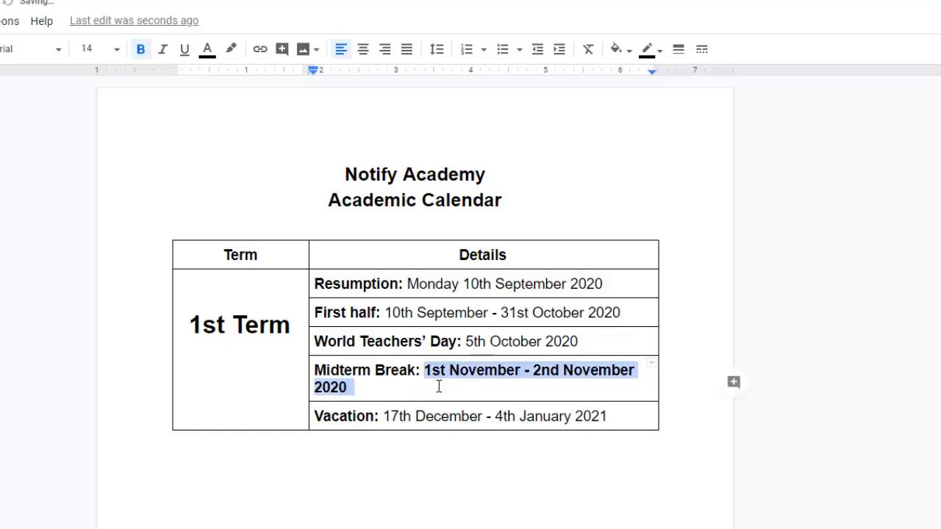
left_click(139, 53)
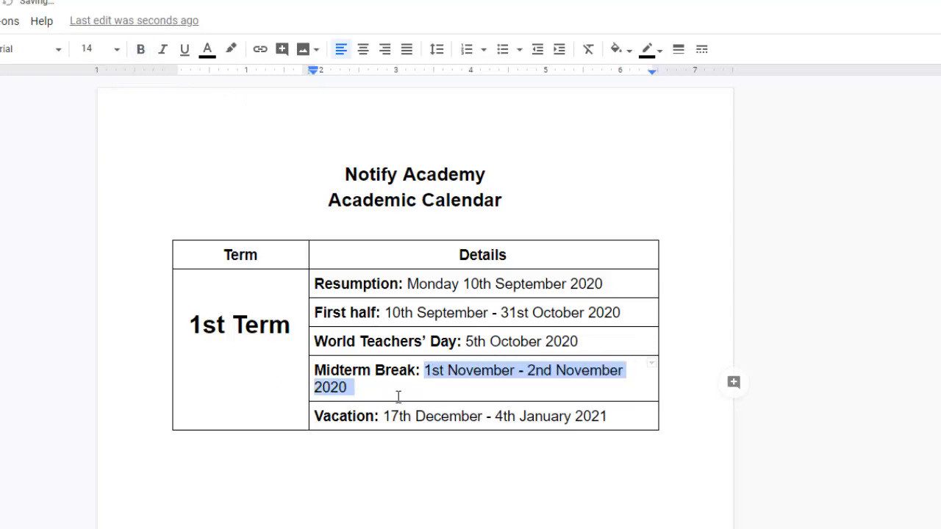
key("ctrl+z")
left_click(404, 397)
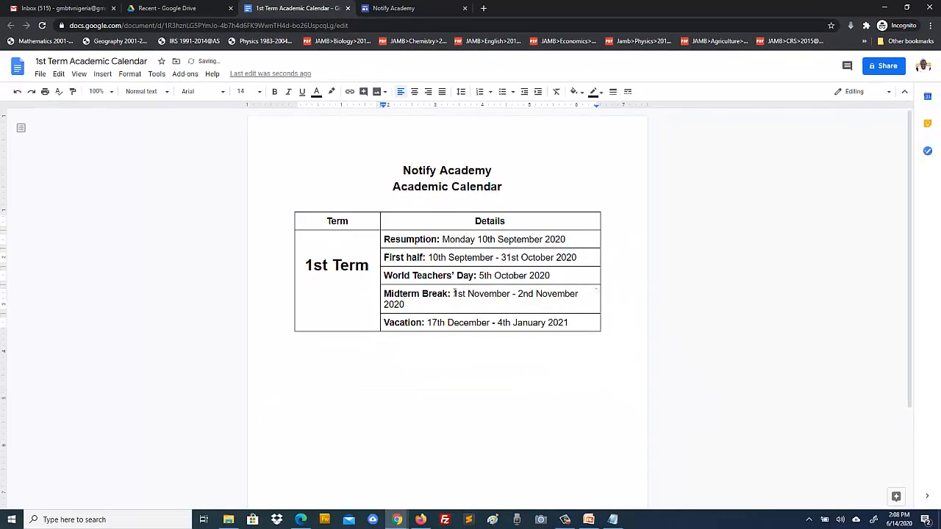
left_click_drag(459, 293, 452, 294)
left_click(411, 303)
Return to the Notify Academy site and reload the Academic Calendar page preview to check the embedded document for the Midterm Break row.
left_click(403, 10)
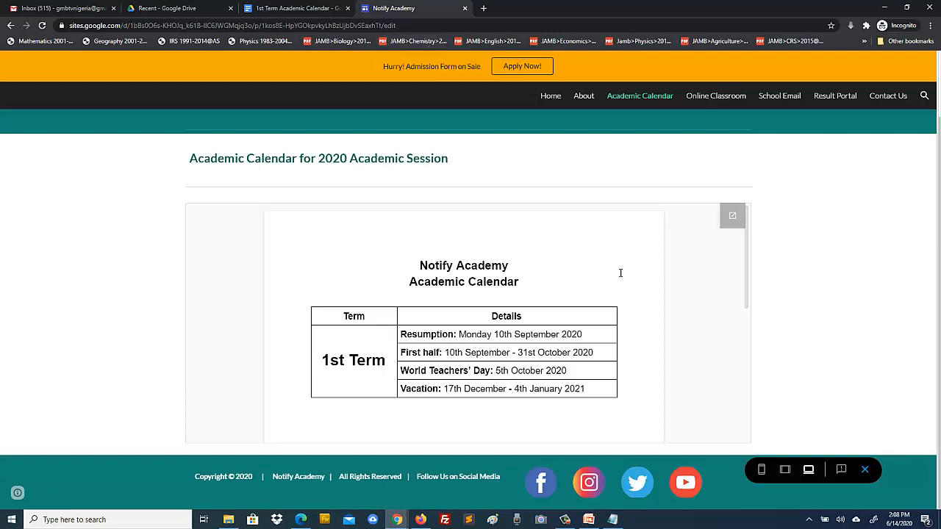
left_click(864, 471)
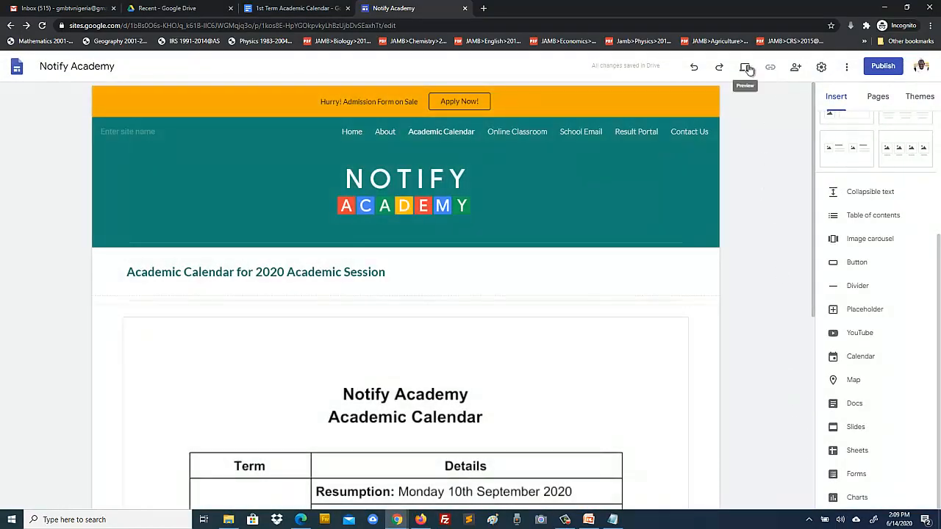
left_click(745, 68)
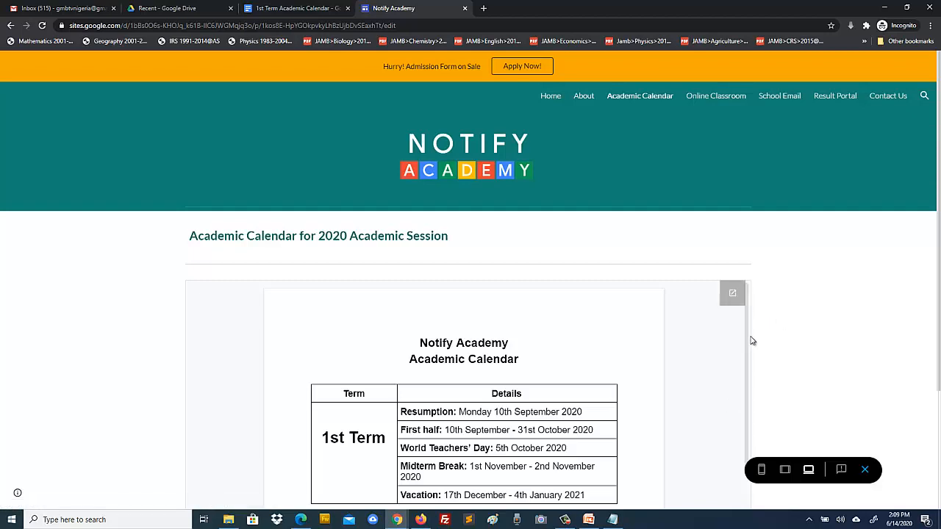
left_click_drag(749, 332, 750, 410)
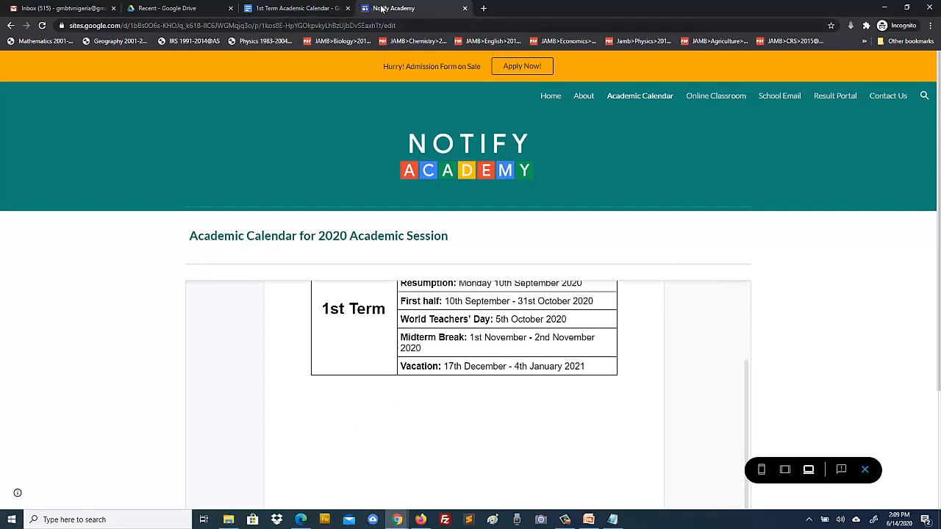
left_click(866, 470)
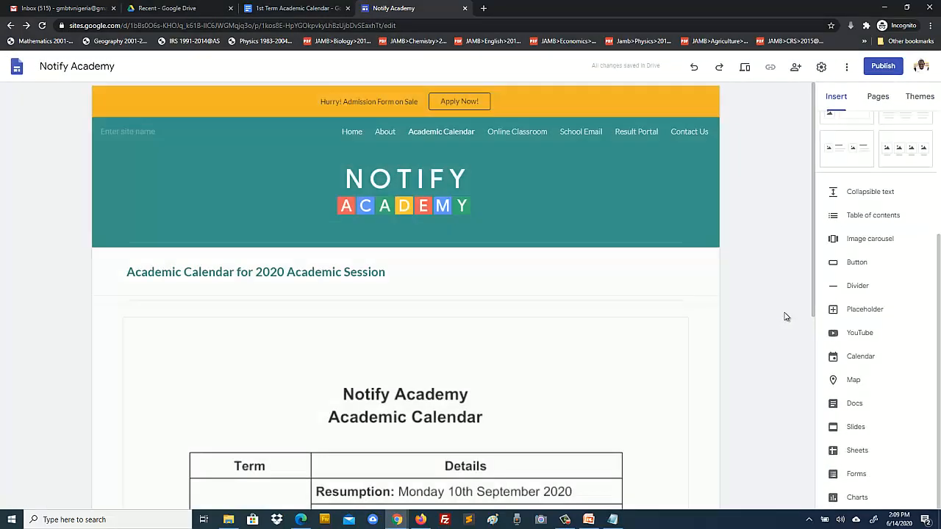
Narrow and shorten the embedded calendar document on the page so that its frame ends just below the Resumption row.
scroll(775, 292, "down", 5)
left_click(481, 266)
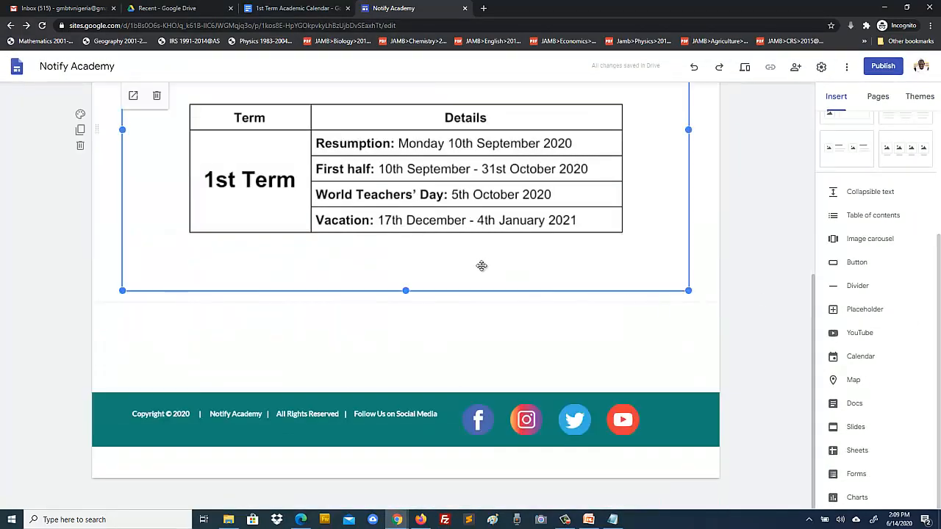
mouse_move(405, 291)
left_mouse_down()
mouse_move(404, 257)
mouse_move(404, 284)
left_mouse_up()
scroll(416, 257, "up", 5)
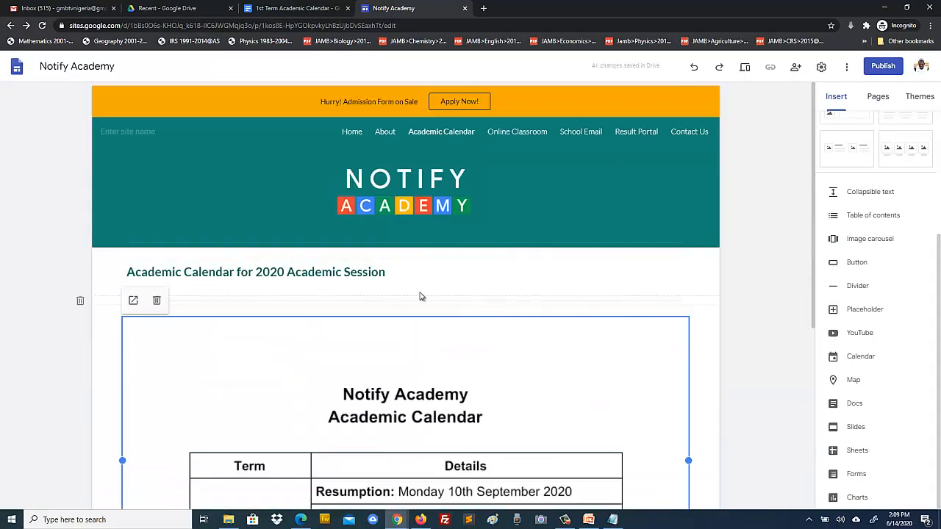
scroll(441, 317, "down", 2)
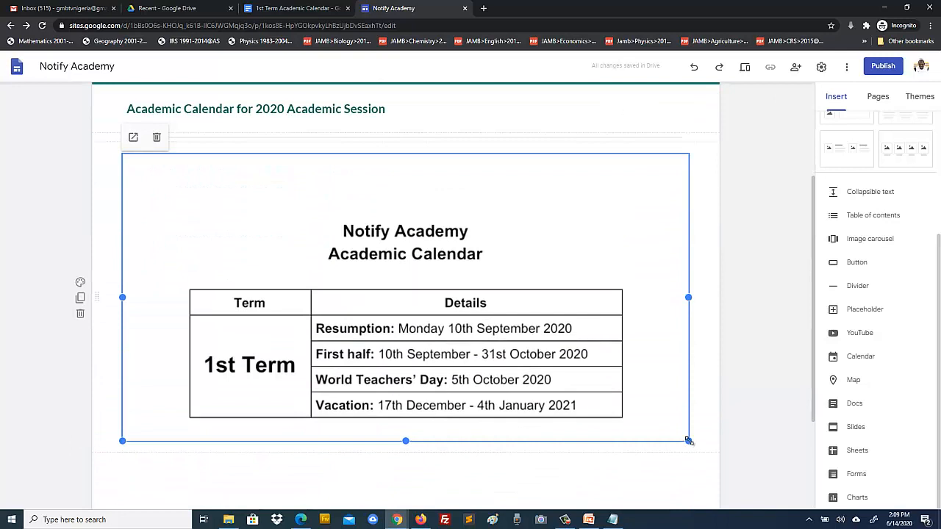
left_click_drag(688, 441, 610, 347)
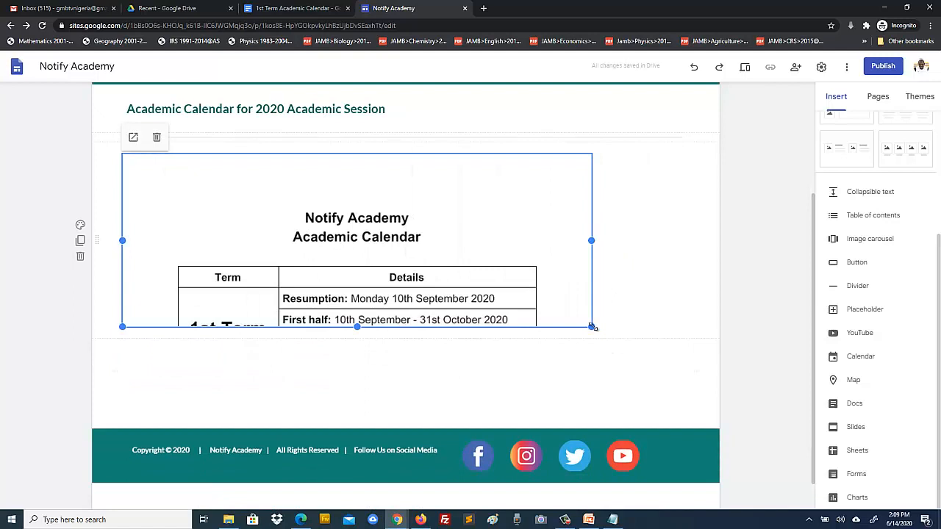
left_click_drag(592, 326, 585, 309)
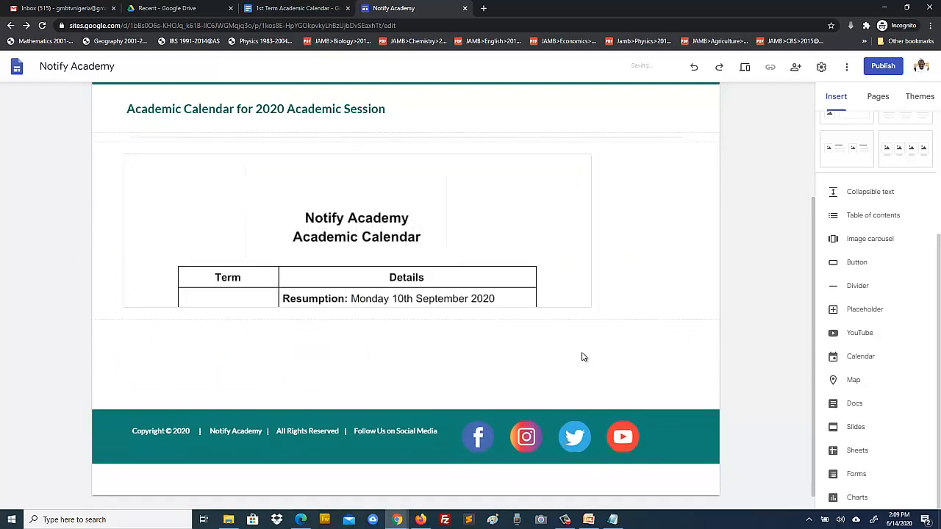
Insert a divider below the embedded calendar document on the Academic Calendar page.
scroll(763, 265, "up", 3)
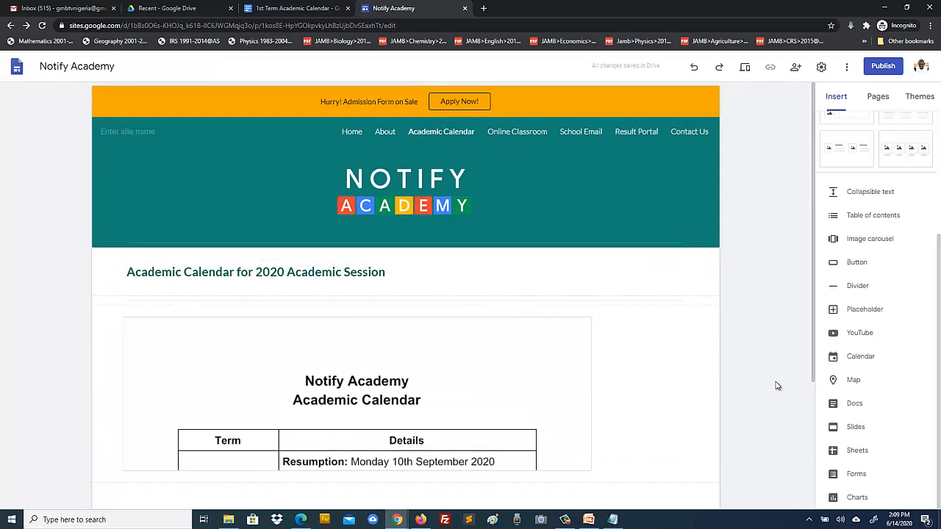
scroll(728, 393, "down", 3)
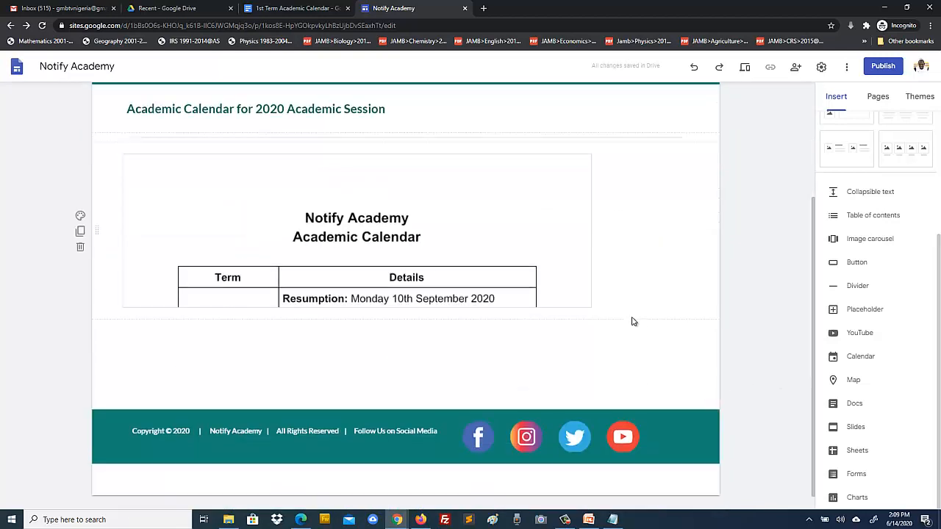
left_click(682, 238)
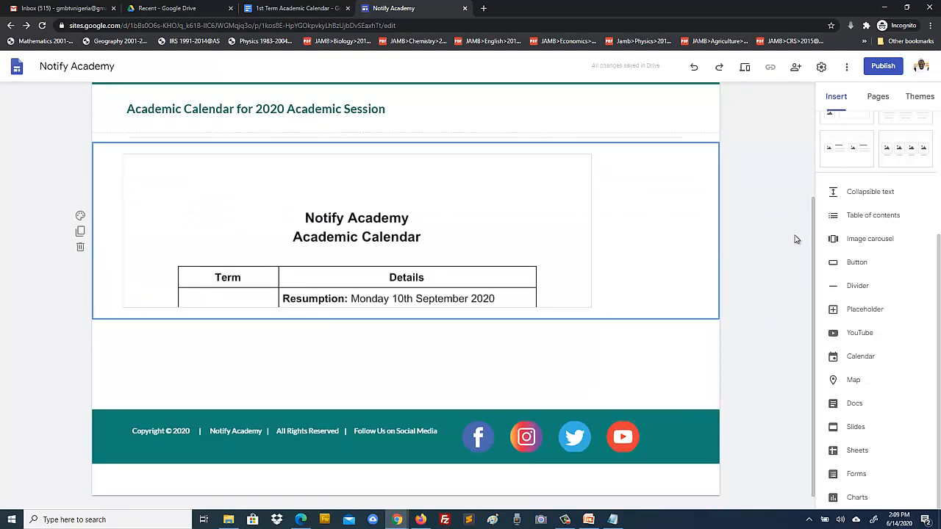
left_click(854, 287)
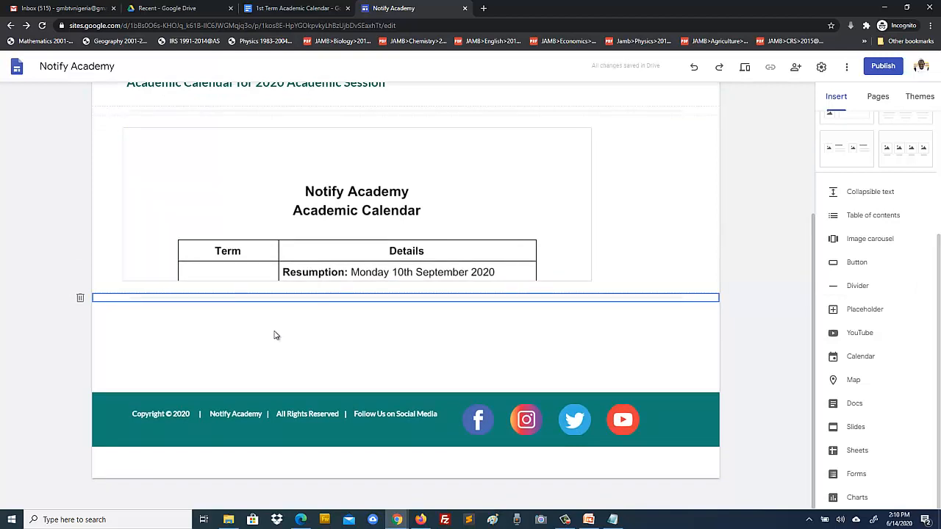
left_click(286, 9)
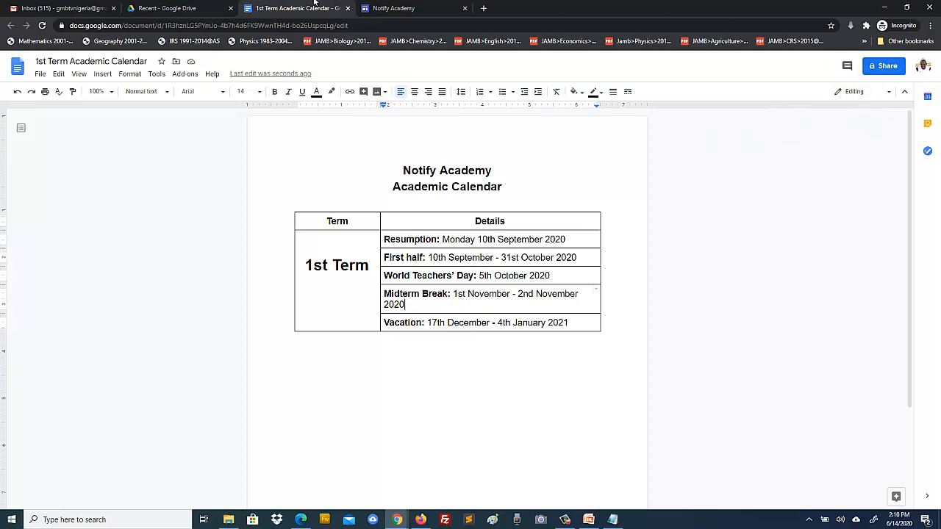
left_click(169, 8)
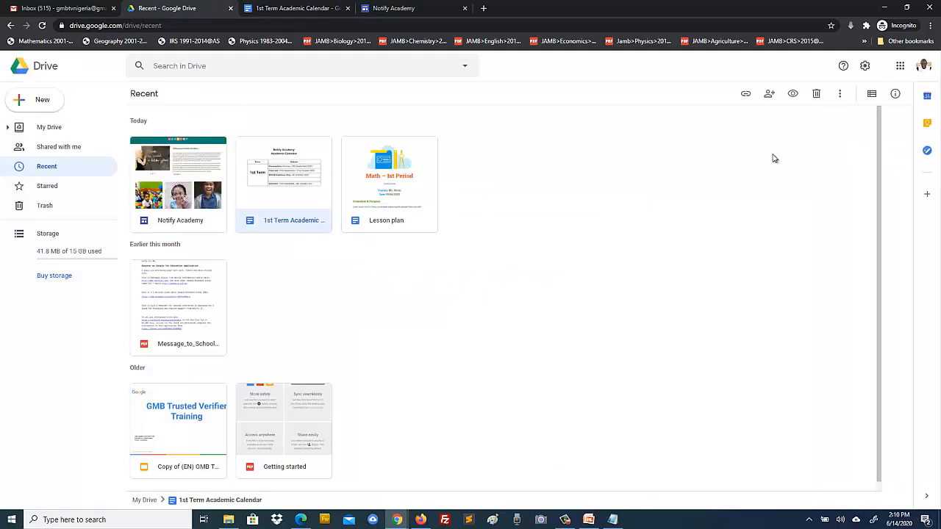
left_click(901, 66)
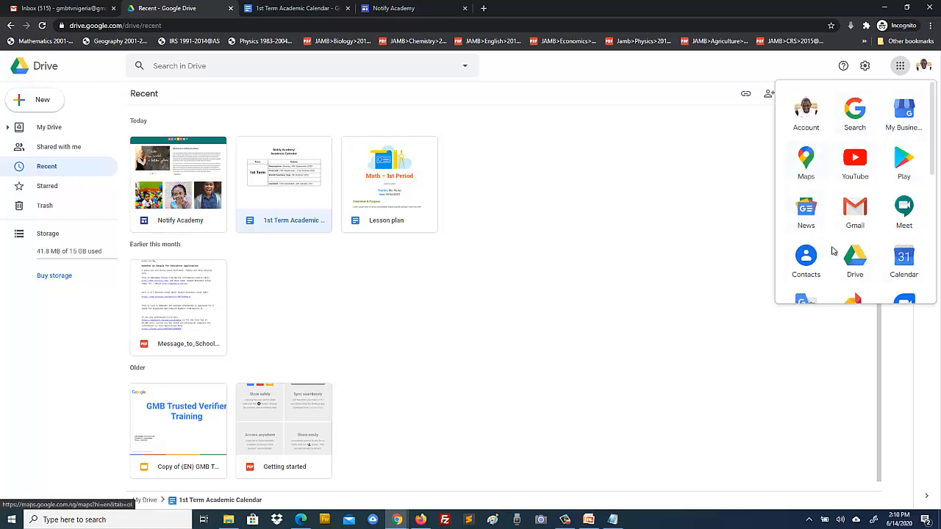
left_click_drag(933, 150, 933, 286)
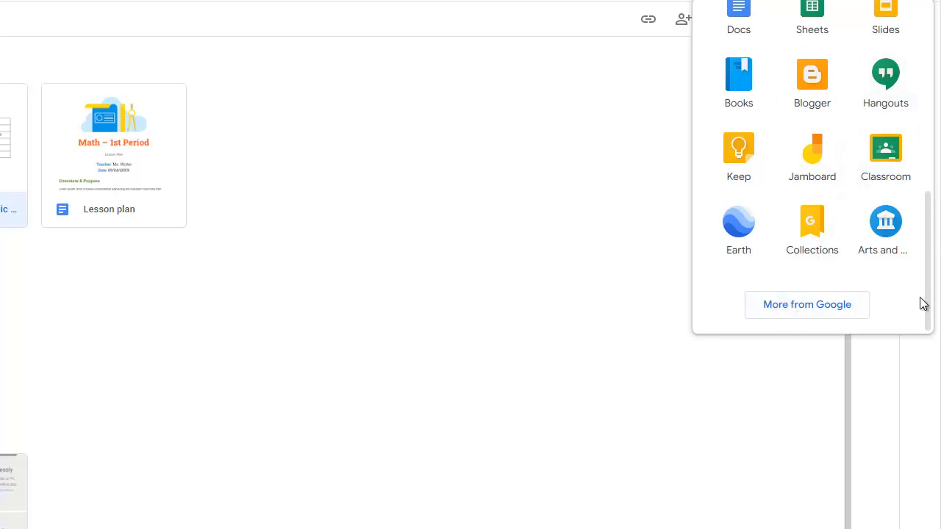
left_click_drag(929, 306, 932, 168)
left_click(887, 157)
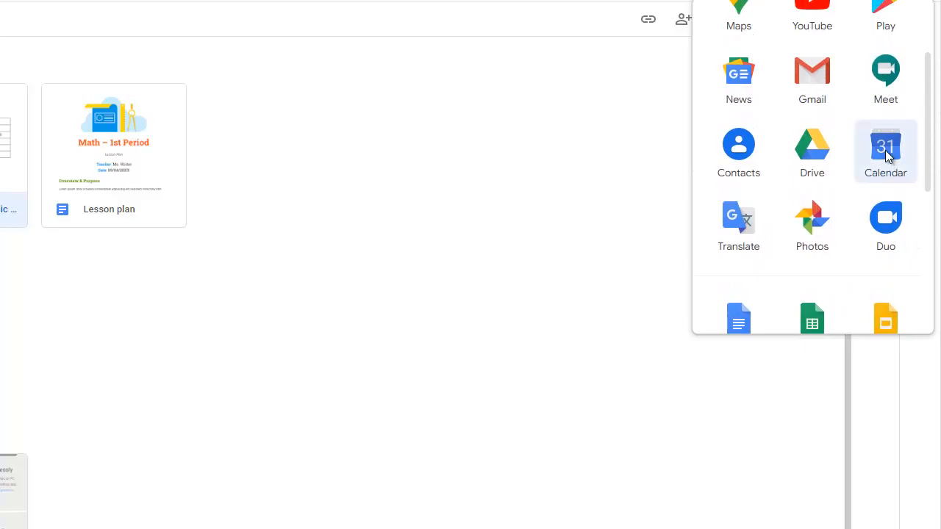
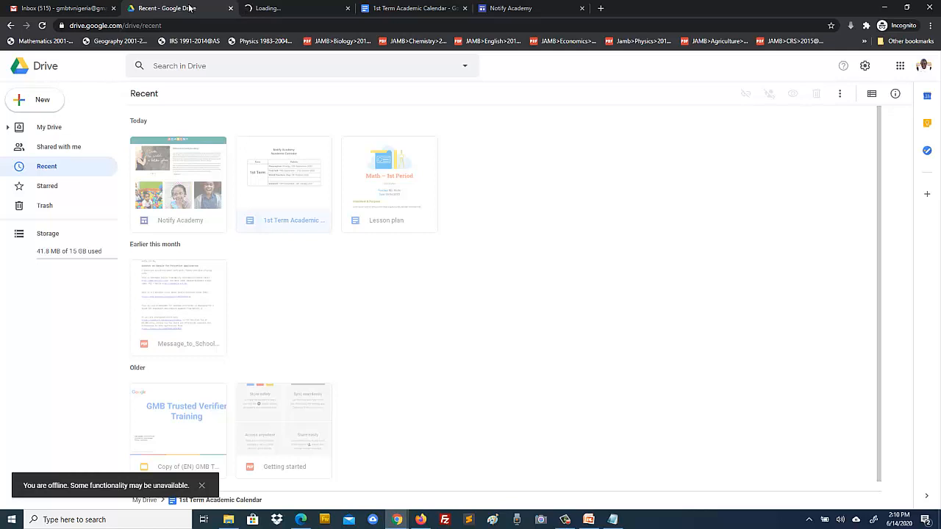
left_click(269, 8)
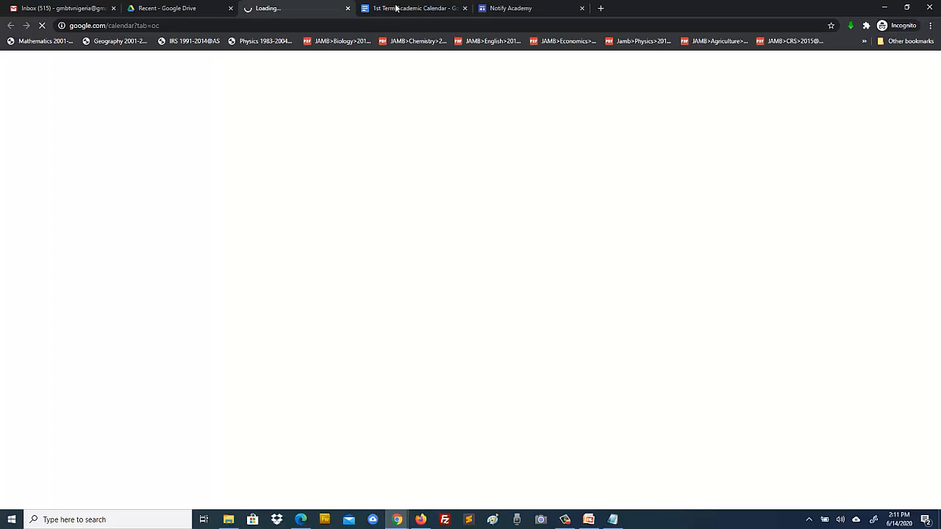
left_click(395, 8)
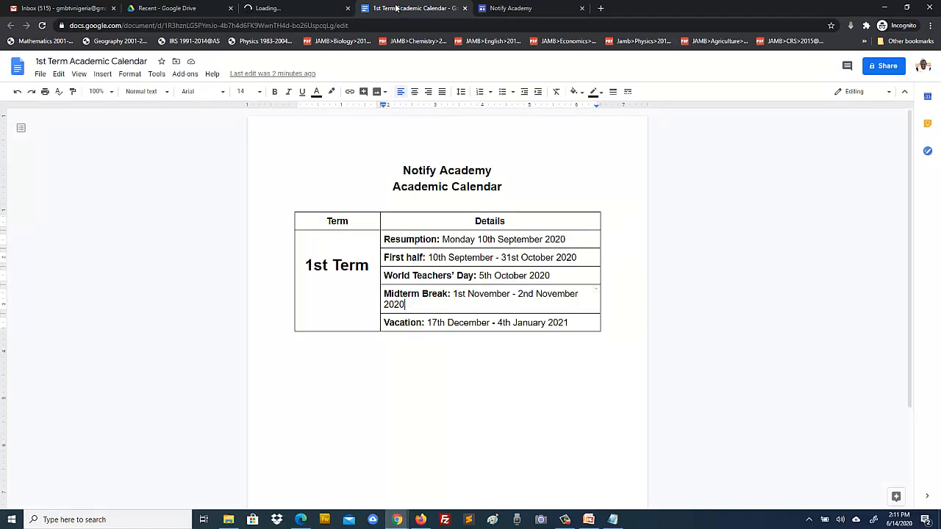
left_click(291, 10)
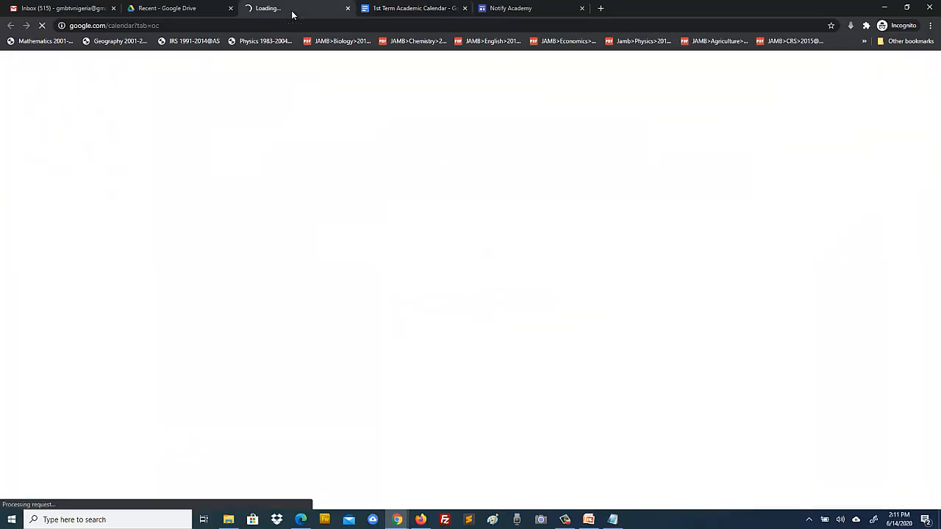
left_click(347, 9)
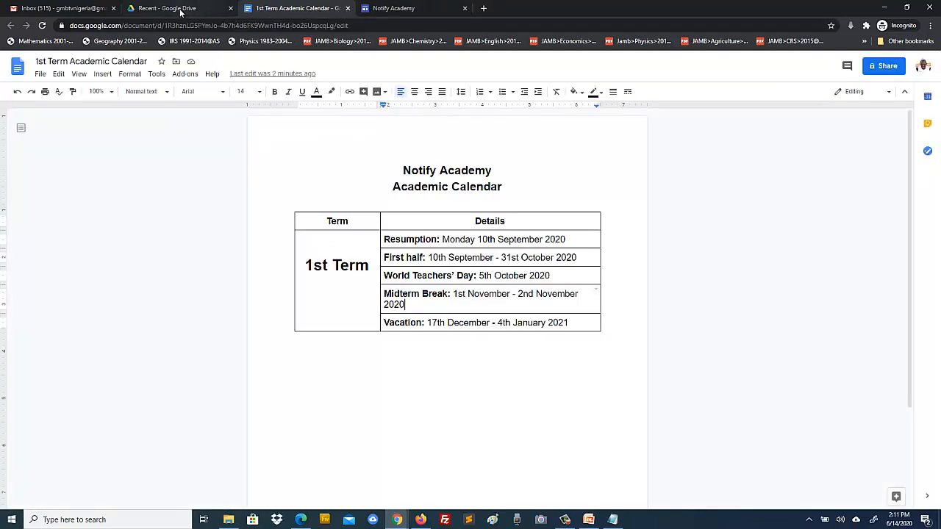
Switch to Google Drive, open Google Calendar from there and dismiss its introductory messages.
left_click(180, 9)
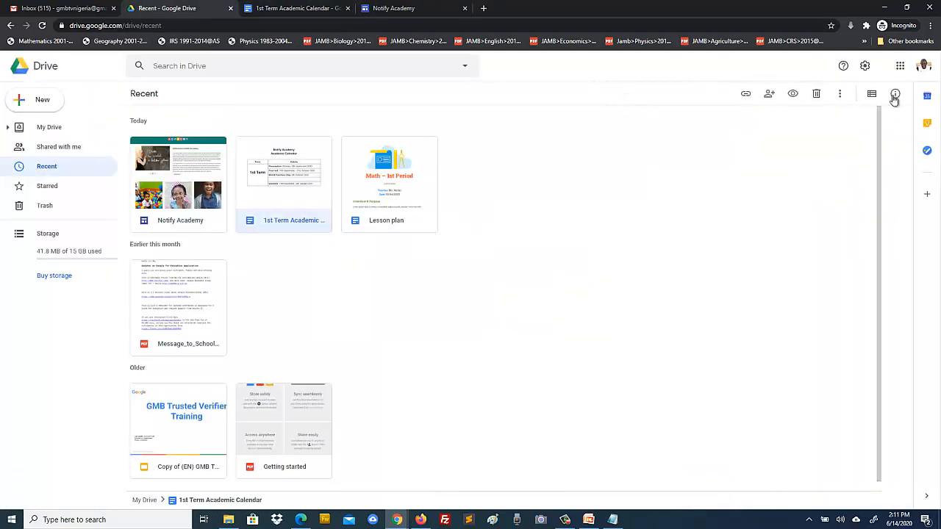
left_click(900, 65)
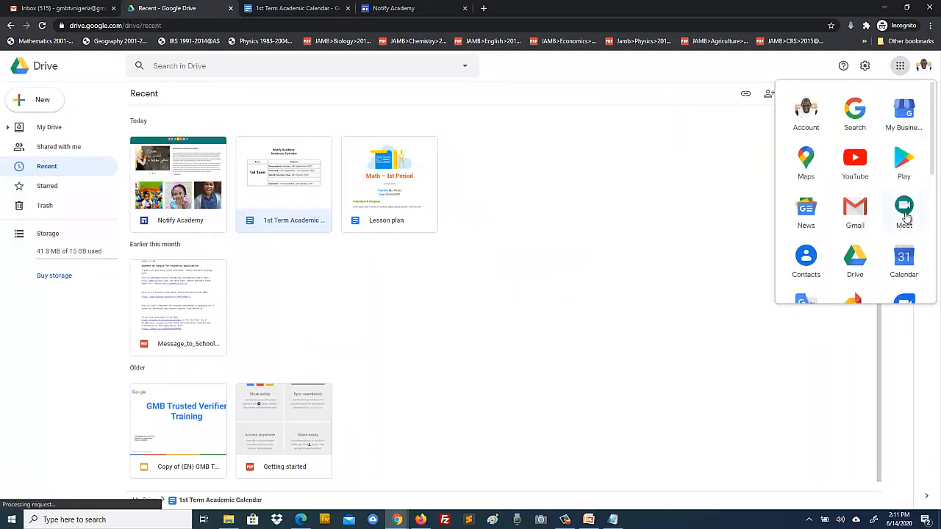
left_click(904, 261)
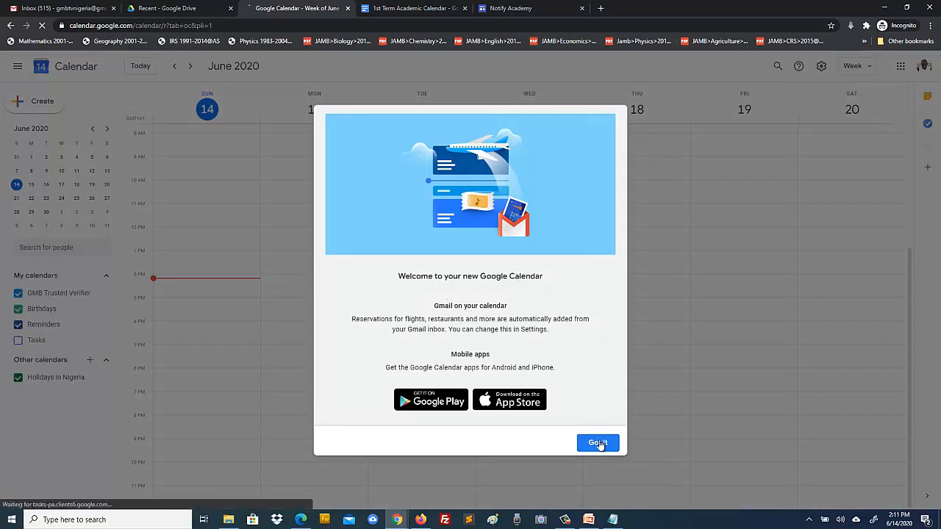
left_click(598, 443)
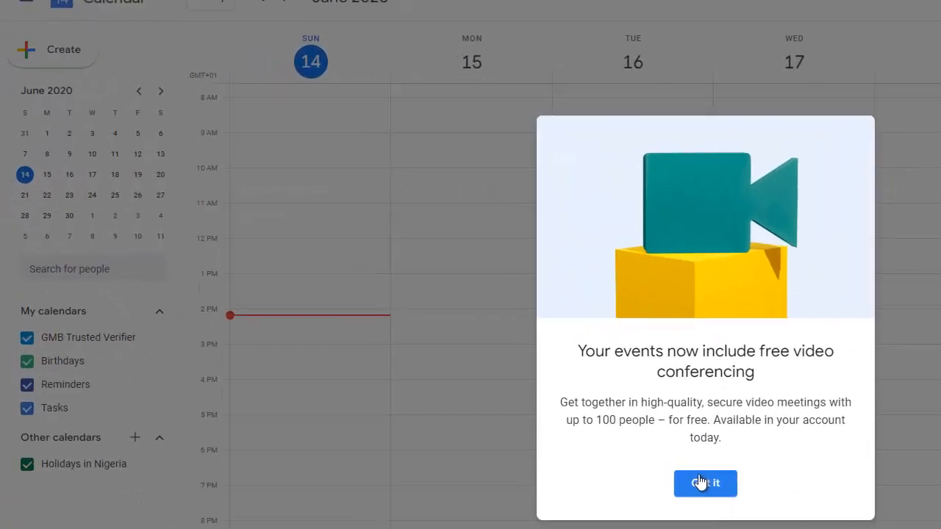
left_click(705, 482)
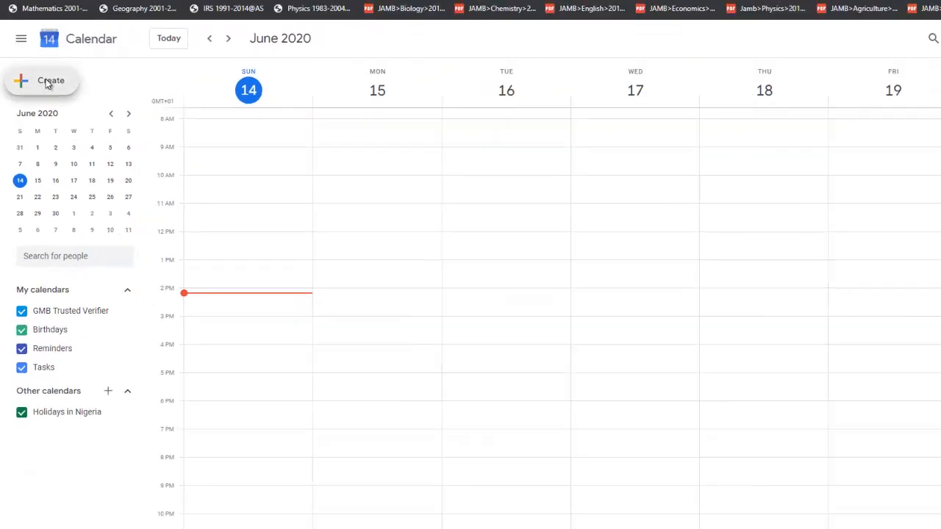
left_click(46, 83)
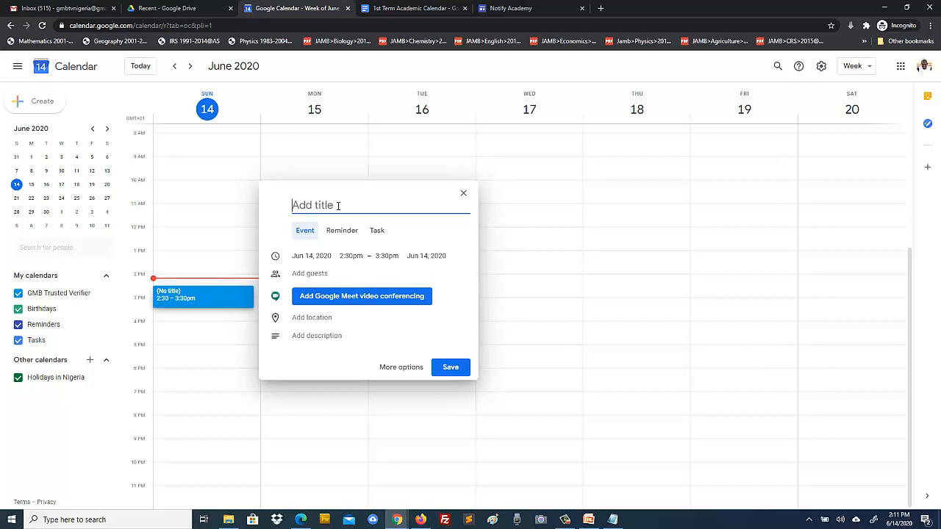
type("Notify Acad")
type("emy")
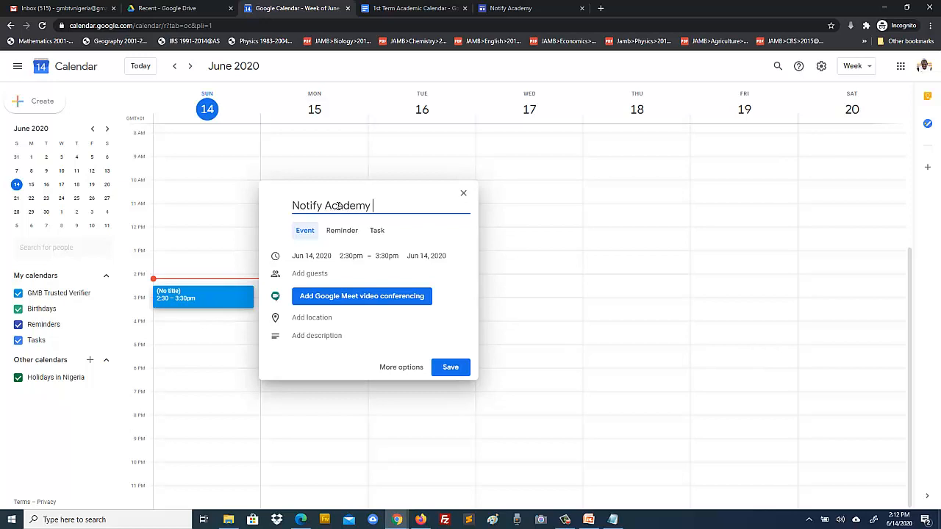
type(" Academic Calendar")
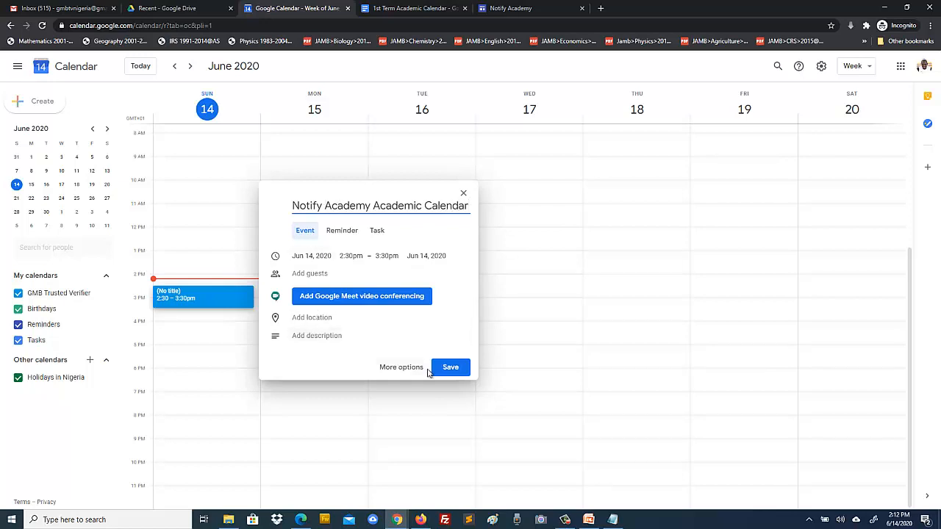
left_click(326, 258)
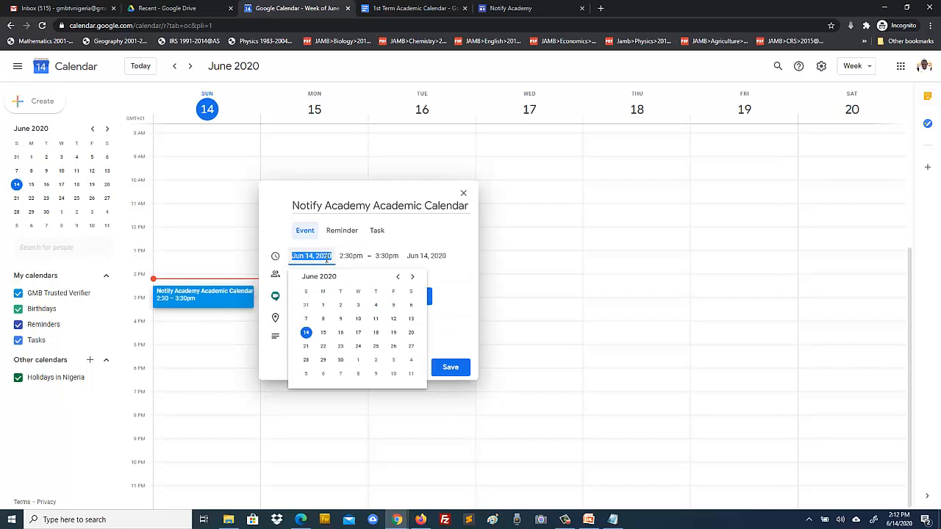
left_click(340, 305)
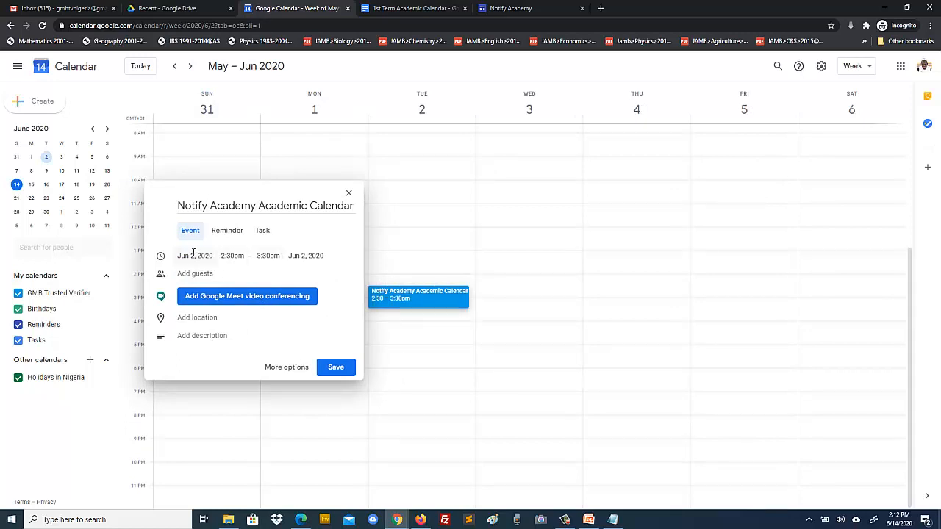
left_click(222, 233)
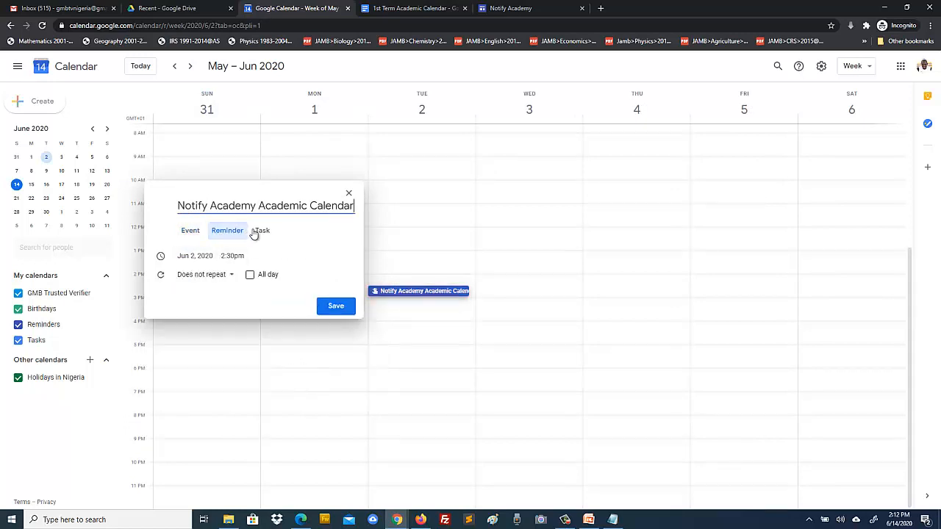
left_click(263, 234)
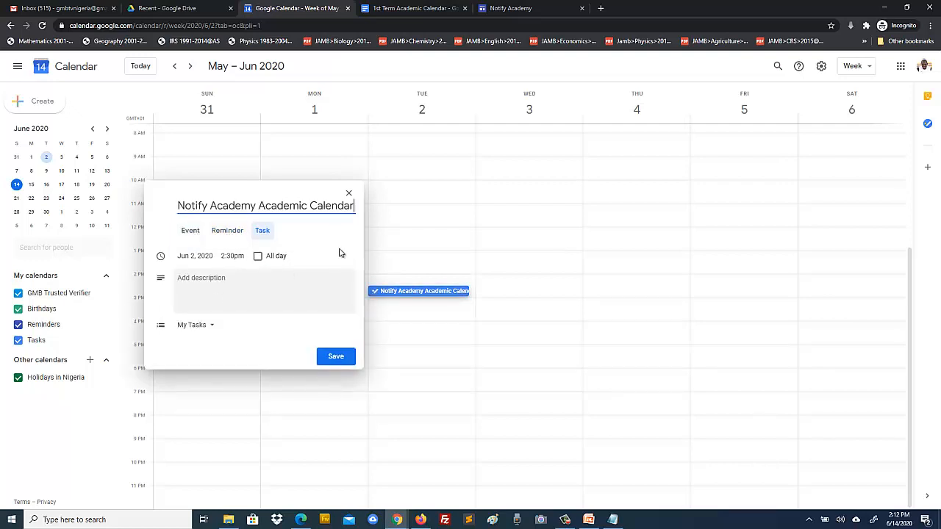
left_click(349, 196)
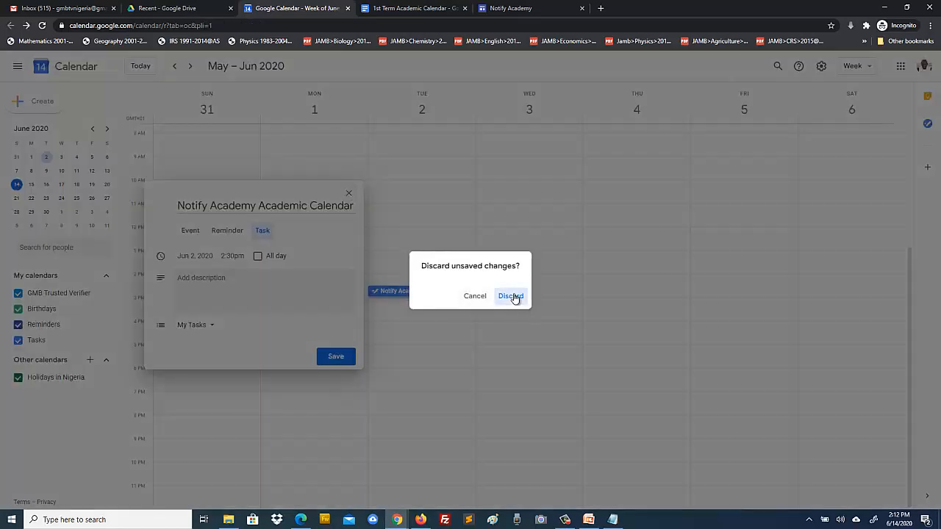
left_click(513, 297)
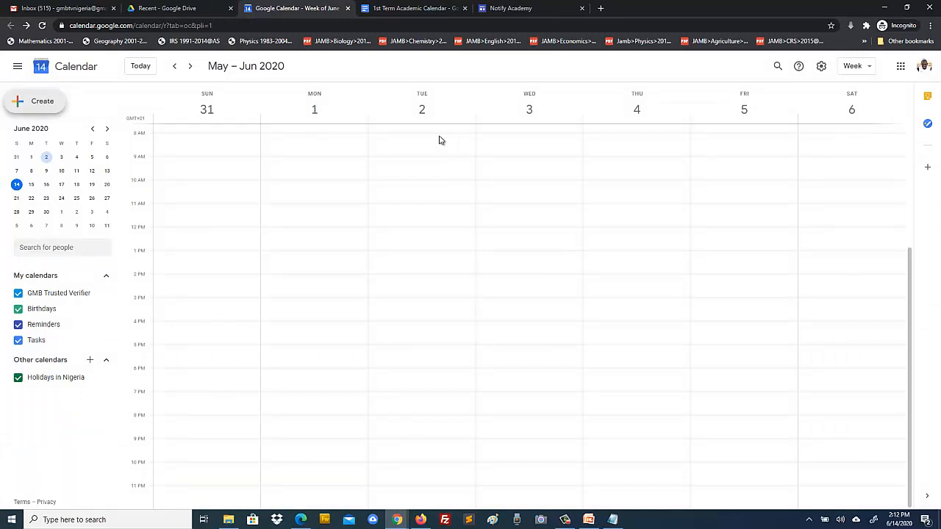
Check the resumption date in the 1st Term Academic Calendar document and show the week of 10 September 2020 in Google Calendar.
left_click(390, 8)
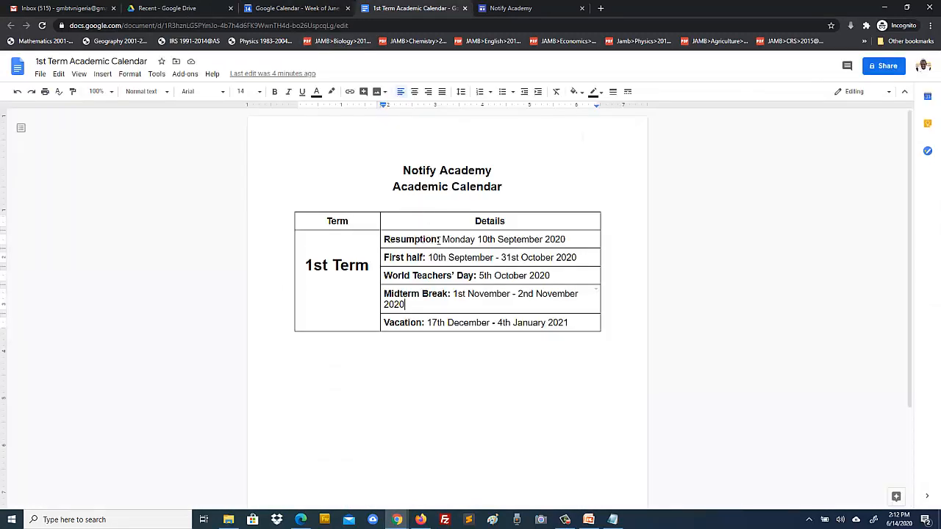
left_click(312, 9)
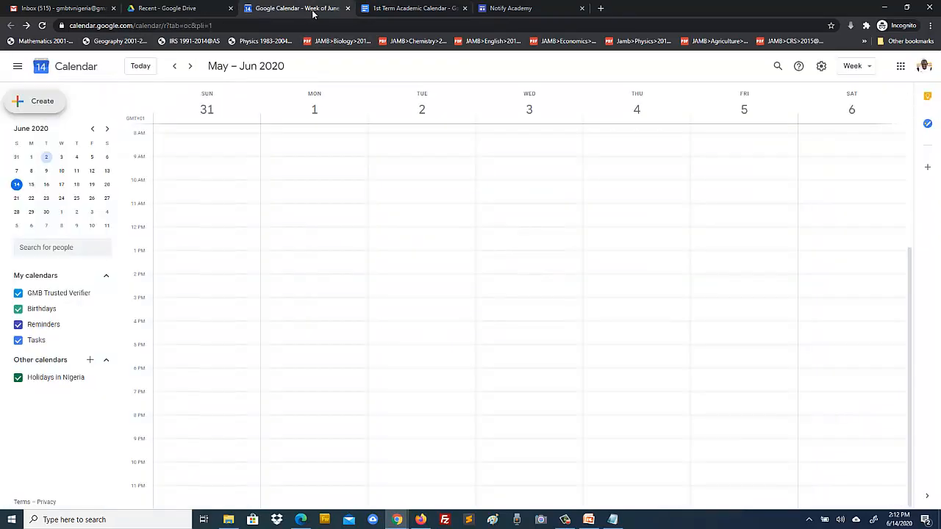
left_click(108, 130)
left_click(108, 130)
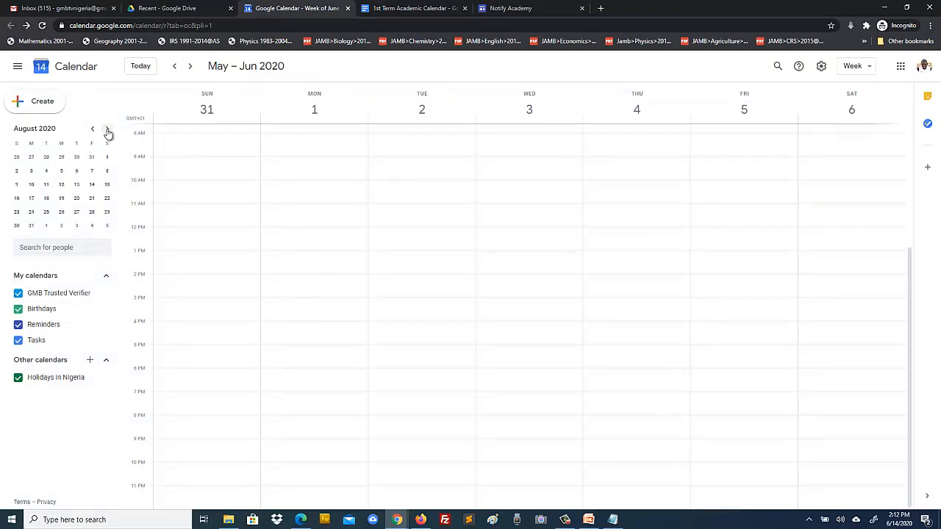
left_click(108, 130)
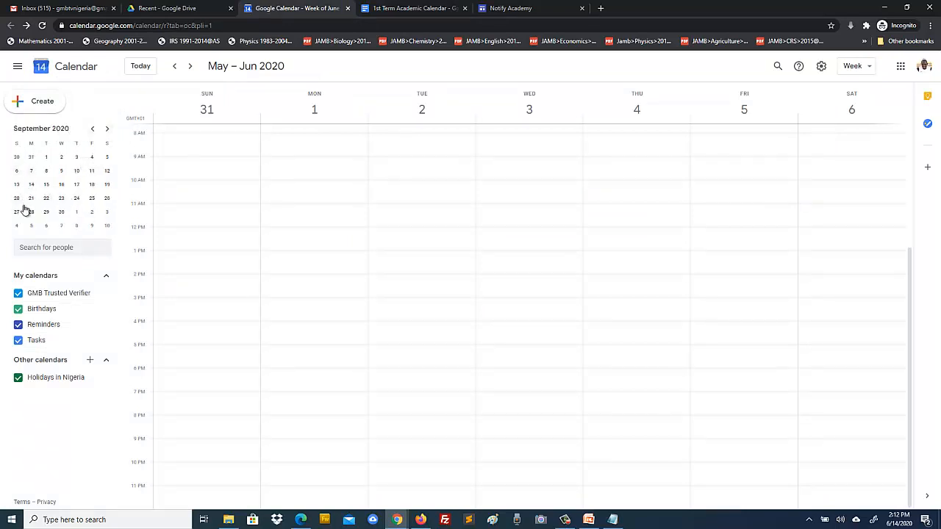
left_click(77, 171)
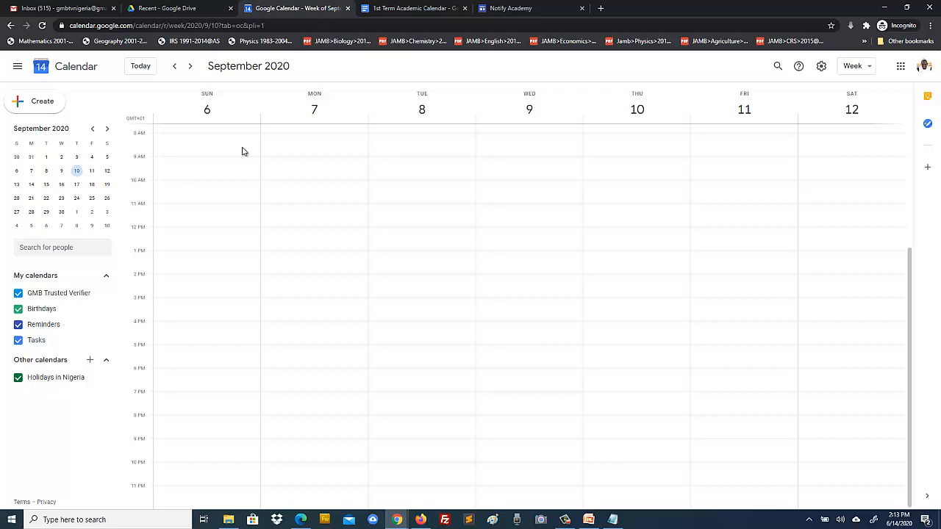
Copy the word Resumption from the 1st Term Academic Calendar document and check which account Google Calendar is signed in to.
left_click(405, 9)
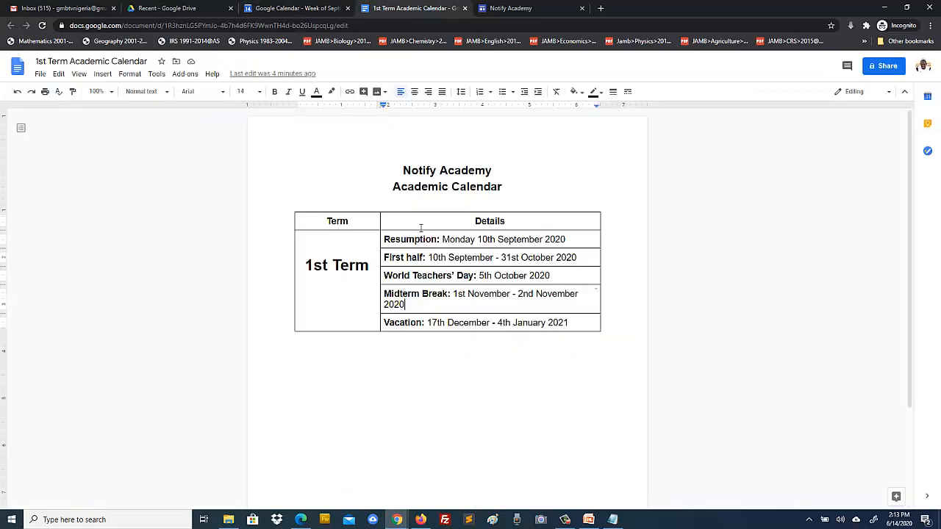
left_click(433, 239)
left_click_drag(384, 239, 441, 243)
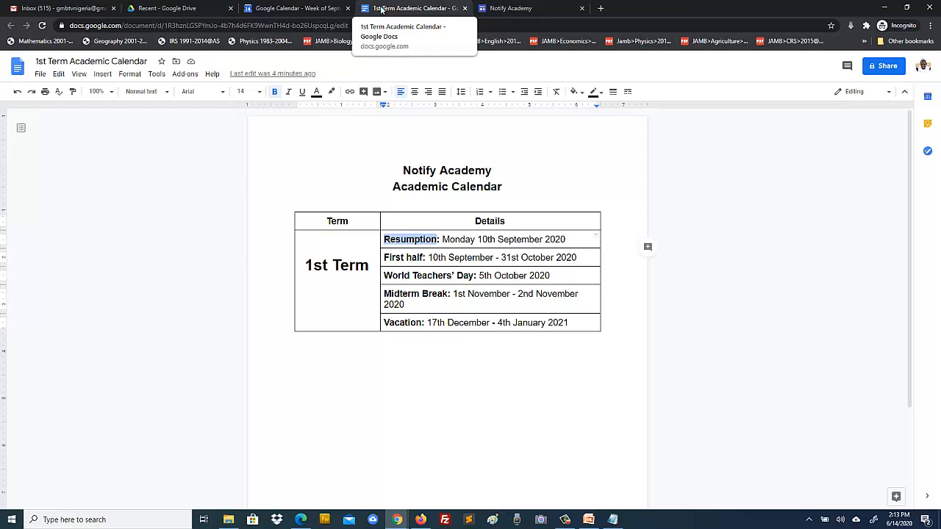
left_click(324, 8)
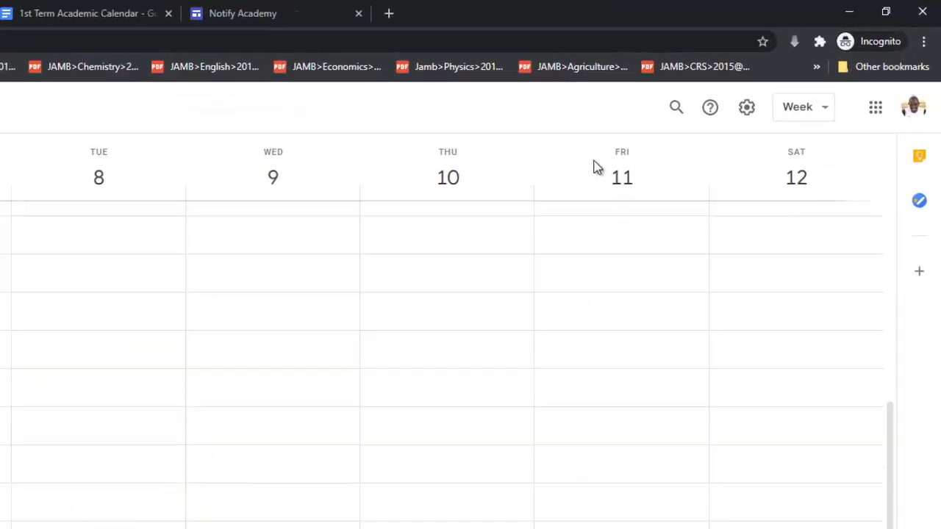
left_click(915, 110)
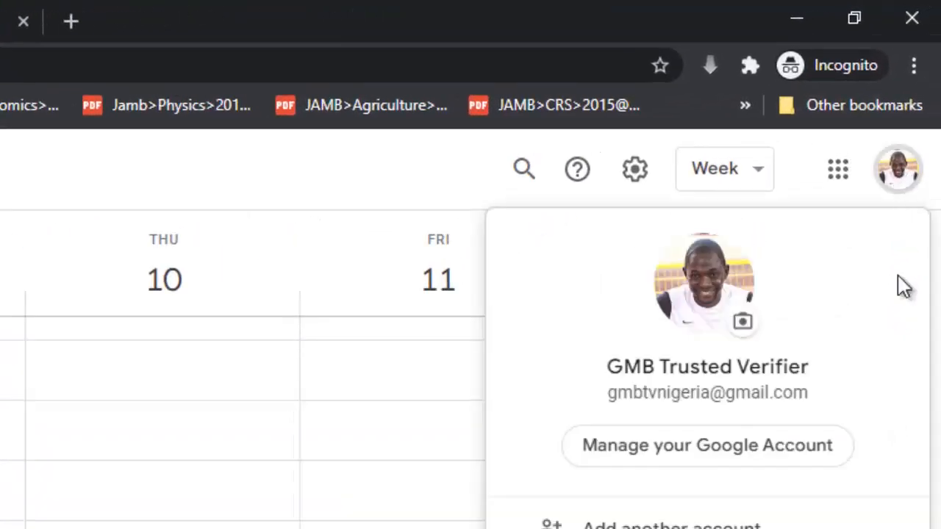
left_click(331, 176)
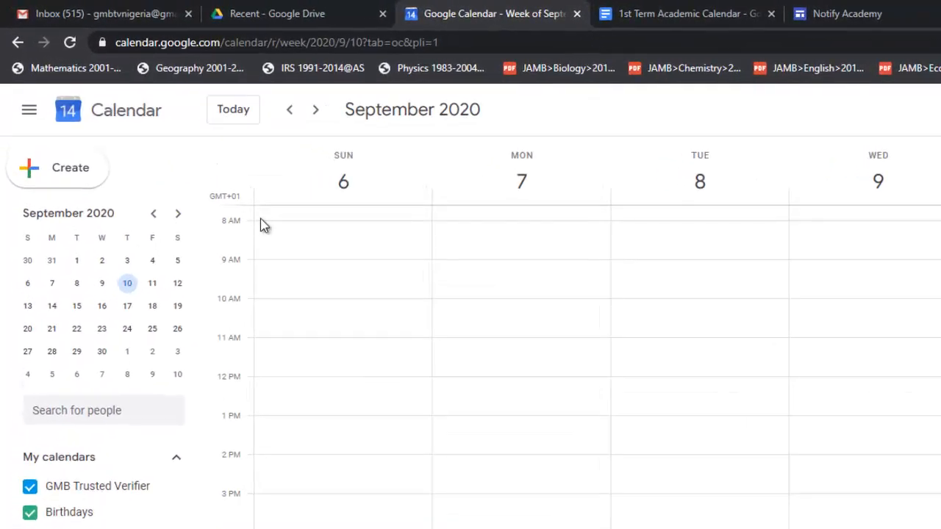
Start an event titled Resumption on 10 September 2020, running from 8:00am to 4:00pm.
left_click(788, 147)
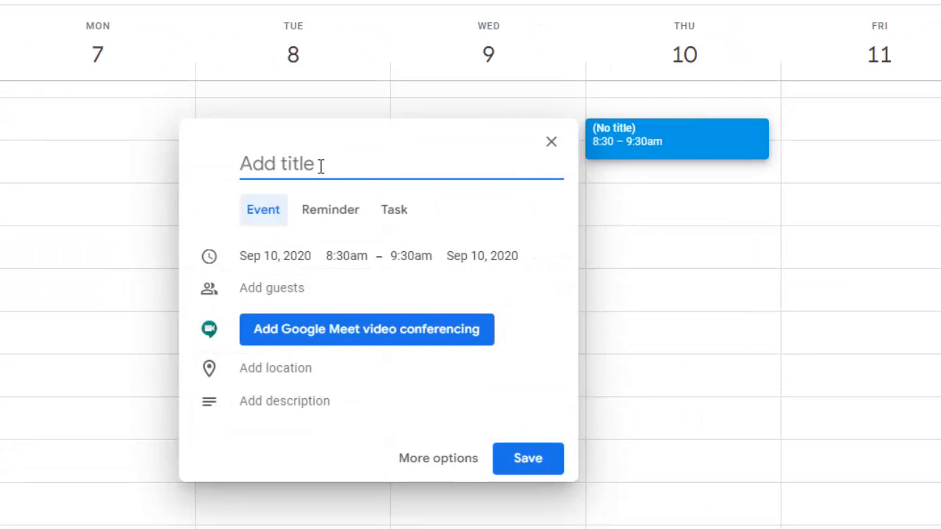
type("Resumption")
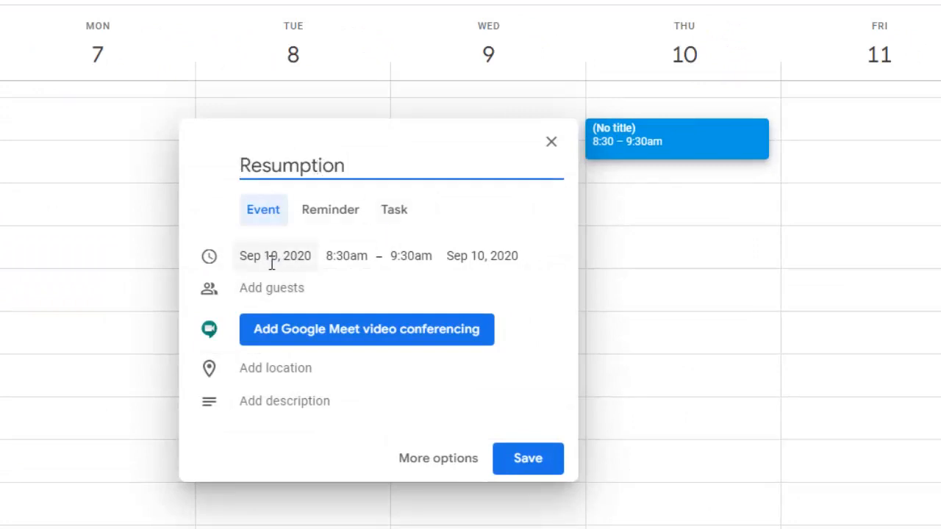
left_click(354, 255)
left_click(346, 297)
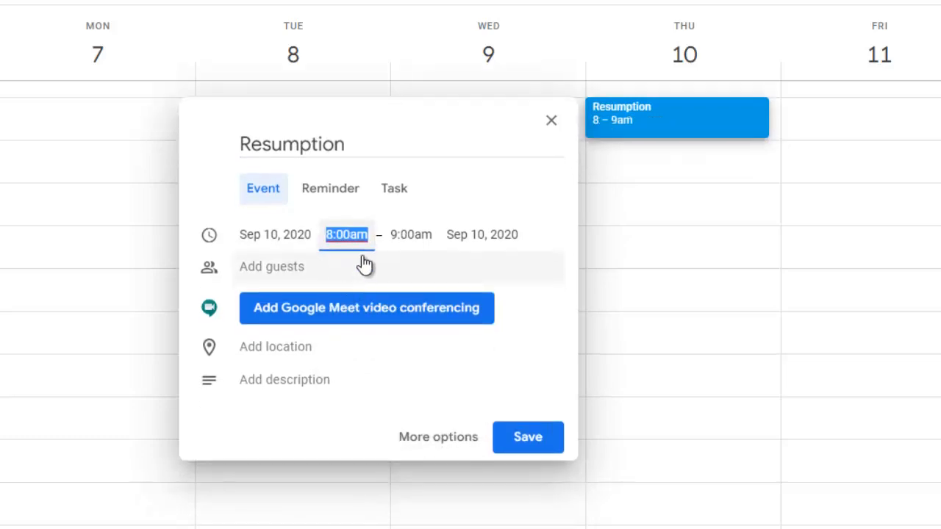
left_click(413, 232)
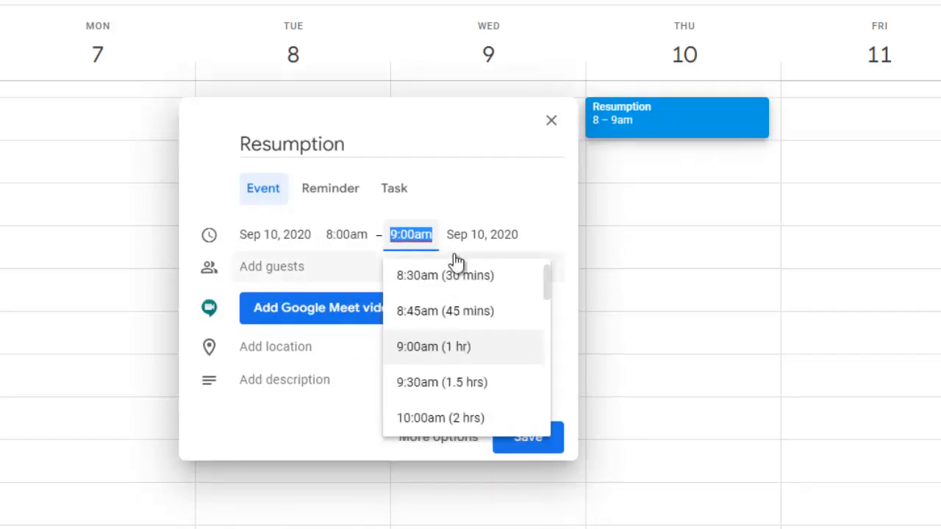
left_click_drag(551, 294, 554, 345)
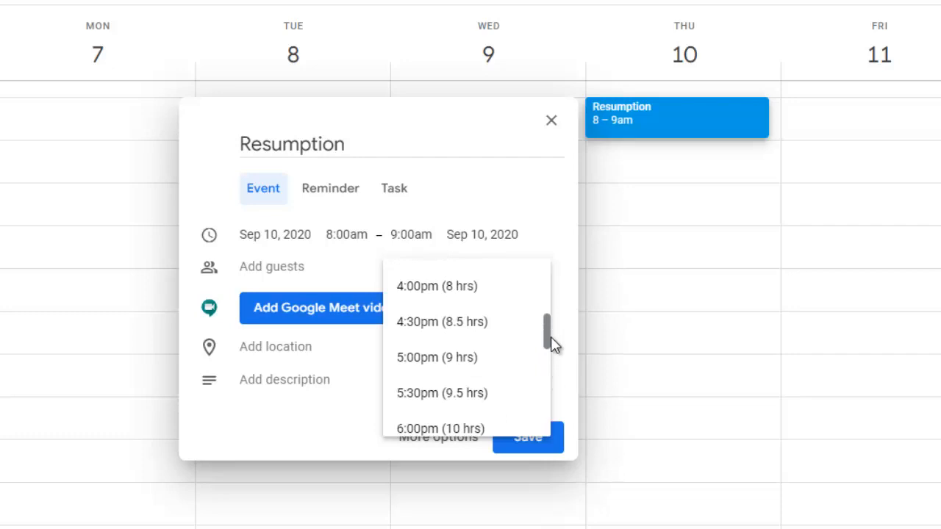
left_click(429, 286)
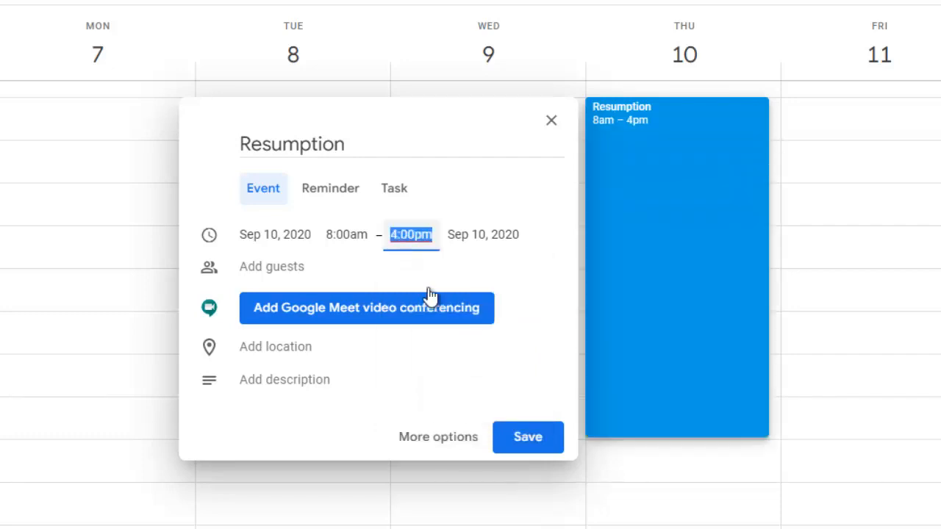
Extend the event title to Resumption Day and save the event.
left_click(360, 142)
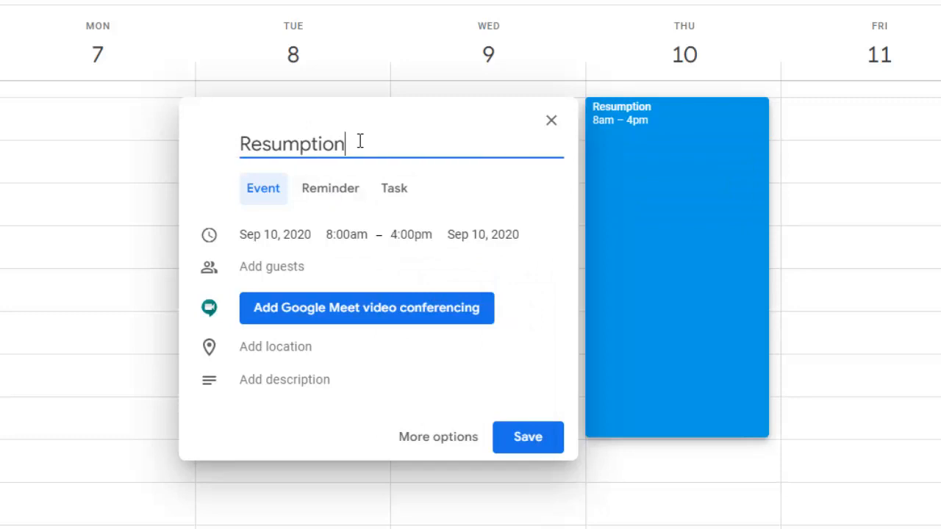
type("dat")
key("BackSpace")
key("BackSpace")
key("BackSpace")
type("Day")
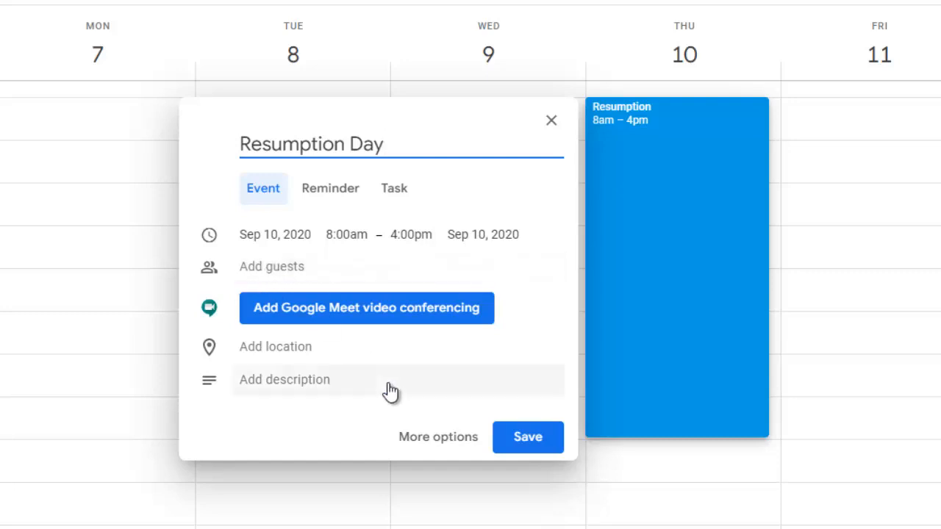
left_click(527, 440)
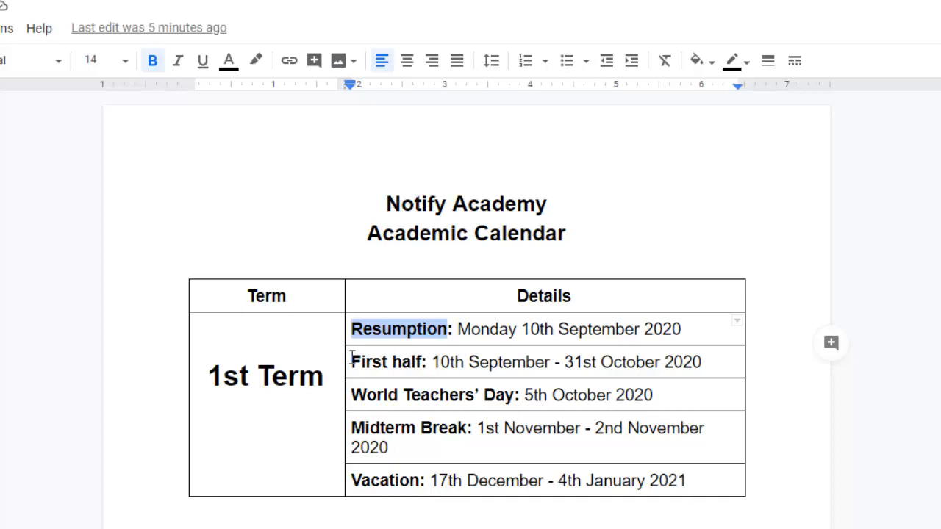
Add an event titled First half of the Term Starts on 10 September 2020 from 8:30am to 9:30am, copying its title before saving.
left_click_drag(352, 360, 421, 358)
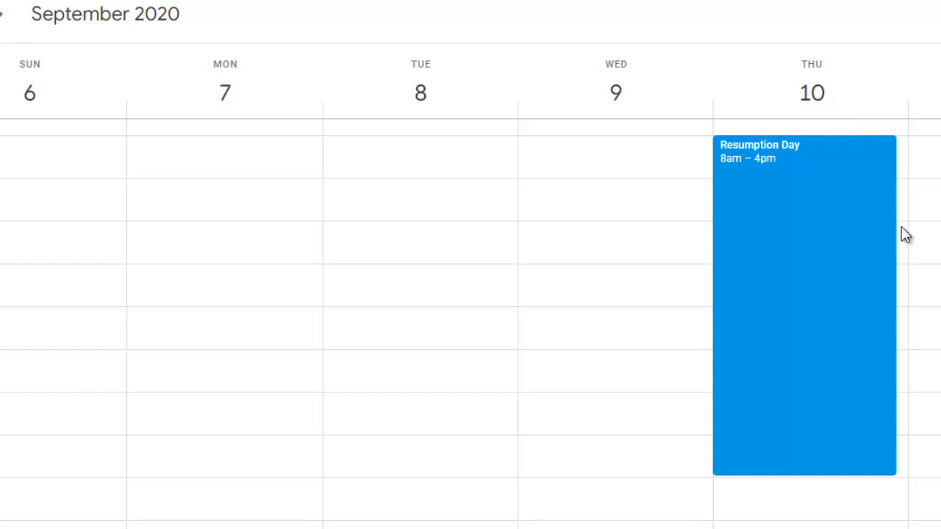
left_click(906, 171)
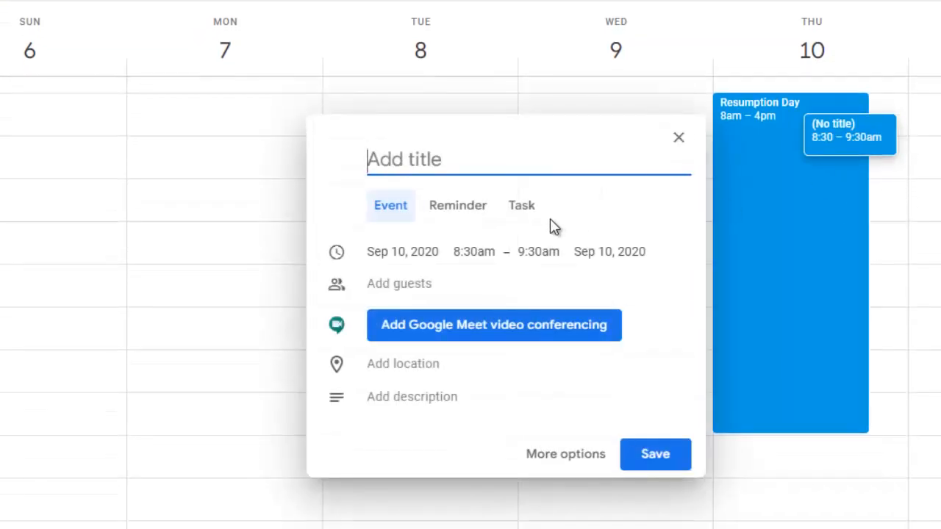
type("First half")
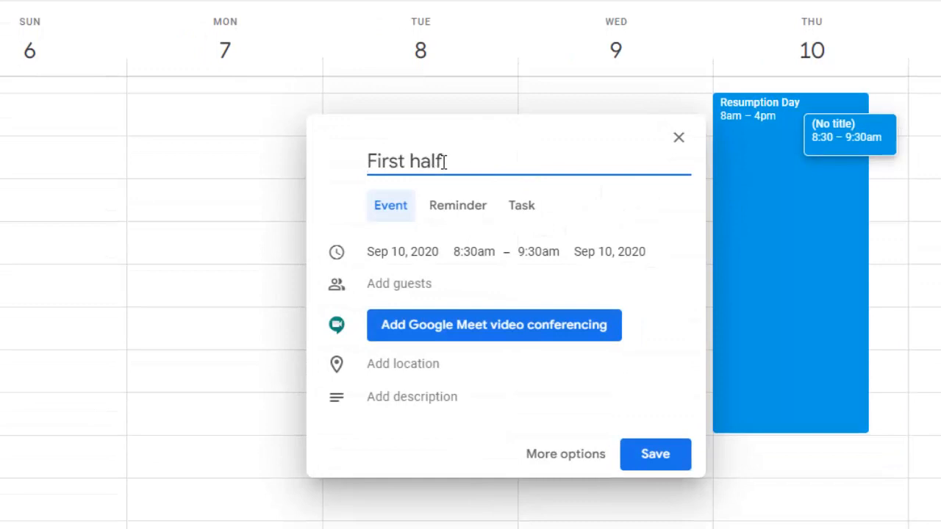
type(" of the Term ")
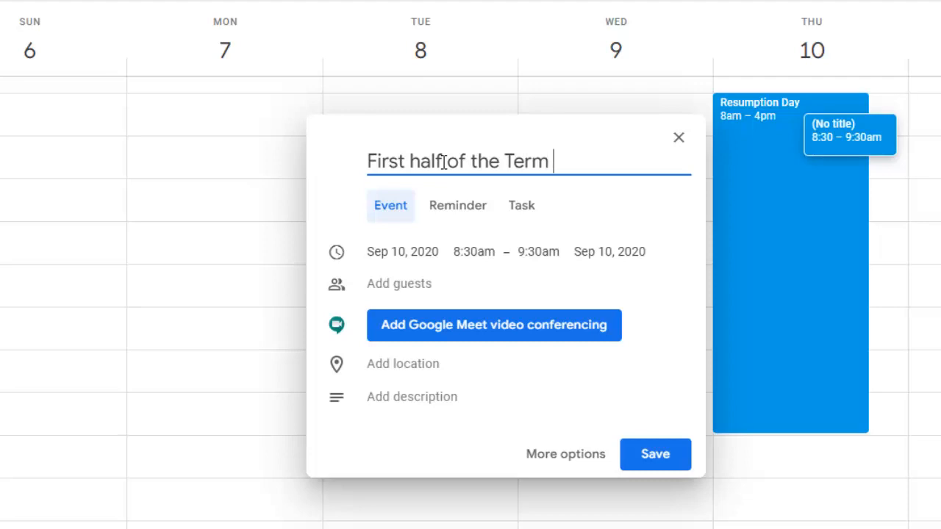
type("Srtarts")
key("ctrl+a")
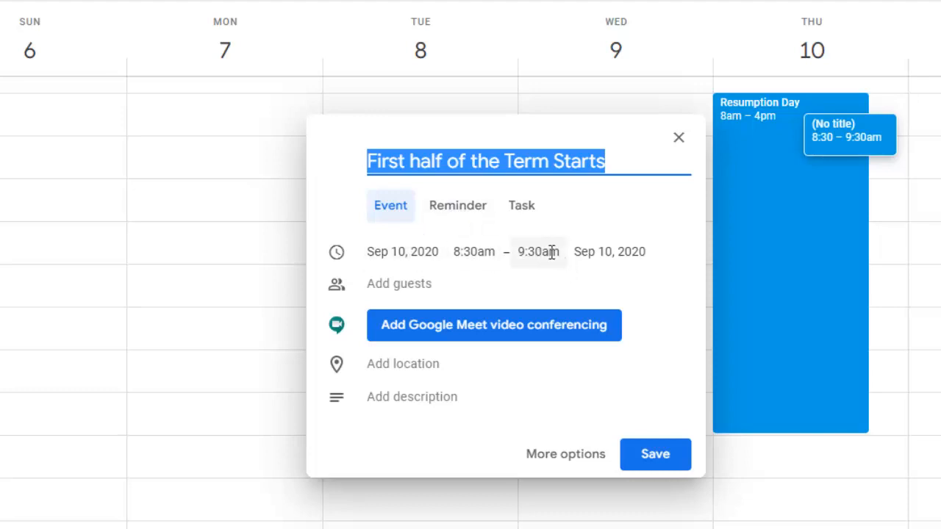
left_click(649, 454)
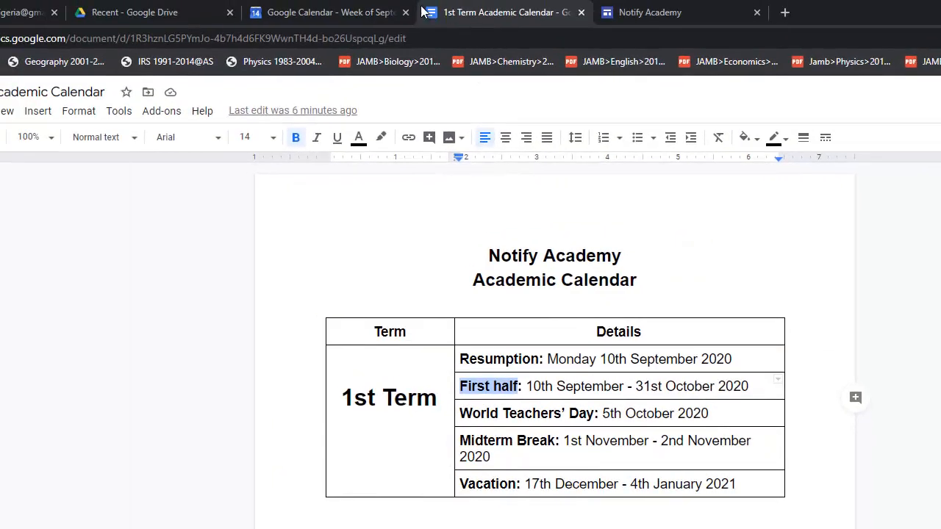
Add an event titled First half of the Term Ends on 31 October 2020 from 4:00pm to 5:00pm, reusing the copied title.
left_click(331, 12)
left_click(161, 168)
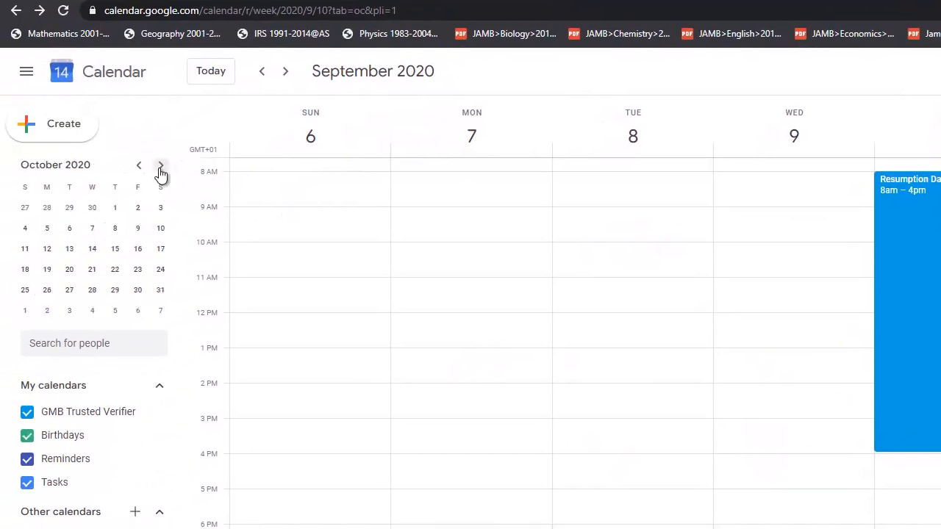
left_click(161, 290)
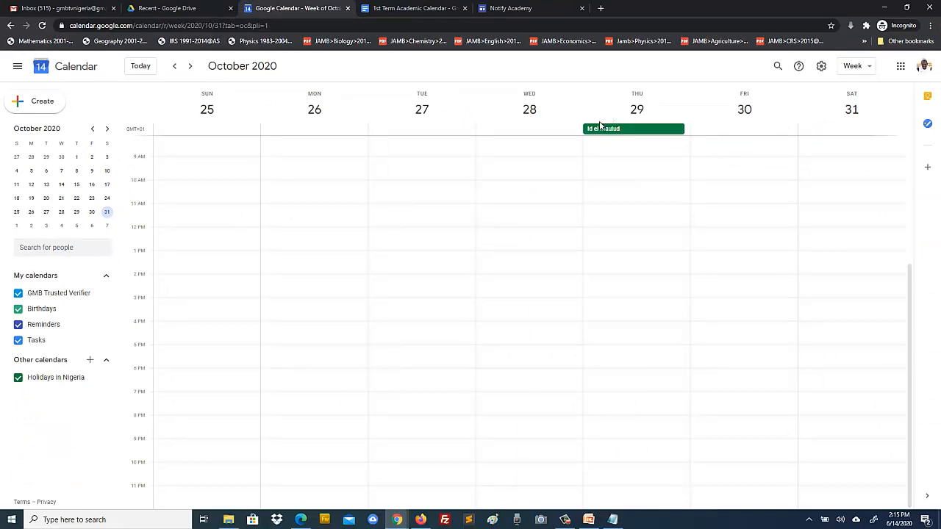
scroll(907, 280, "up", 2)
left_click_drag(908, 279, 907, 258)
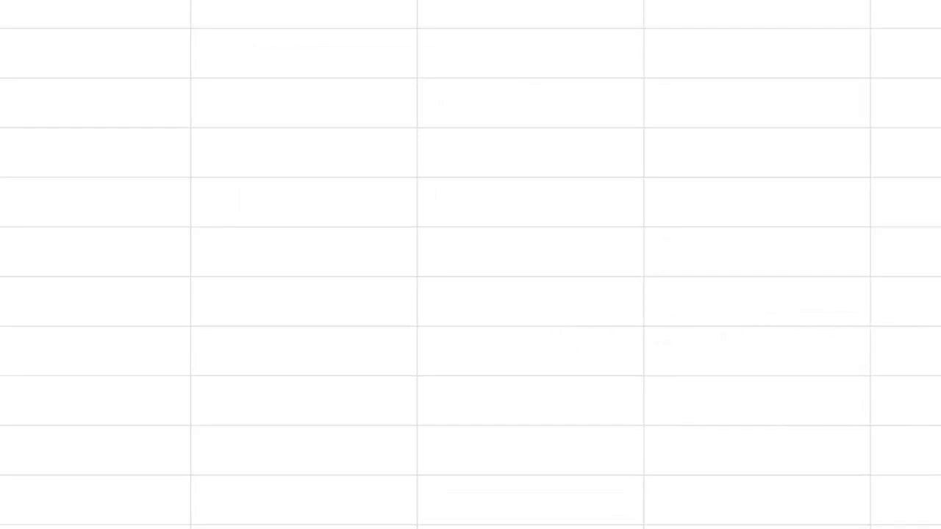
left_click(736, 496)
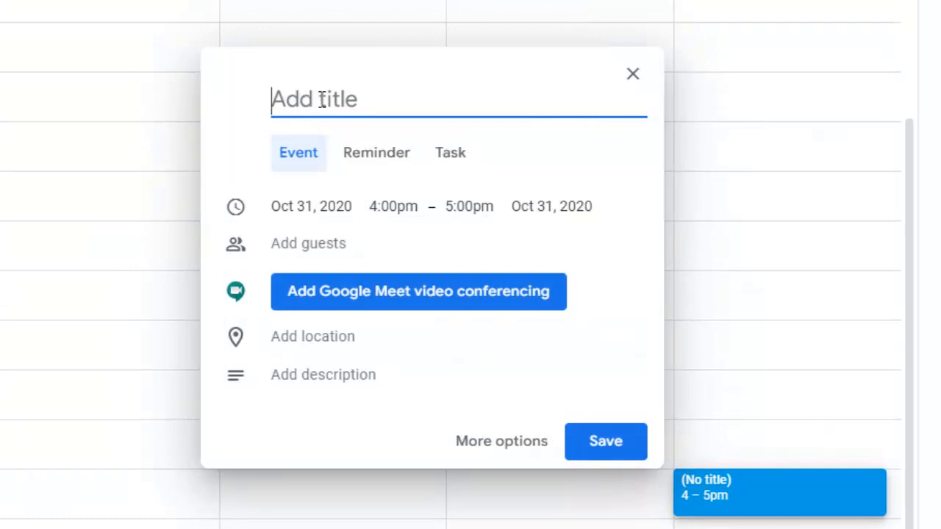
type("First half of the Term Starts")
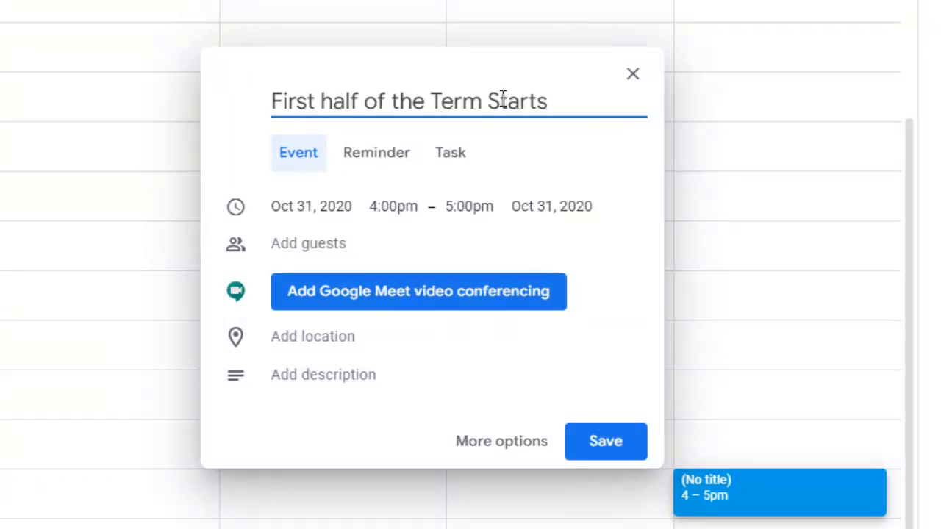
left_click_drag(489, 101, 566, 97)
type("Ends")
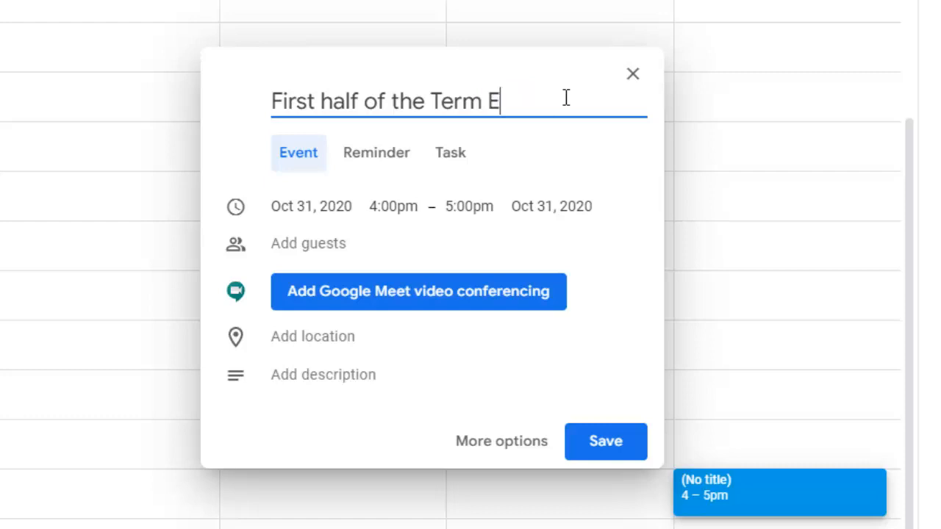
left_click(603, 441)
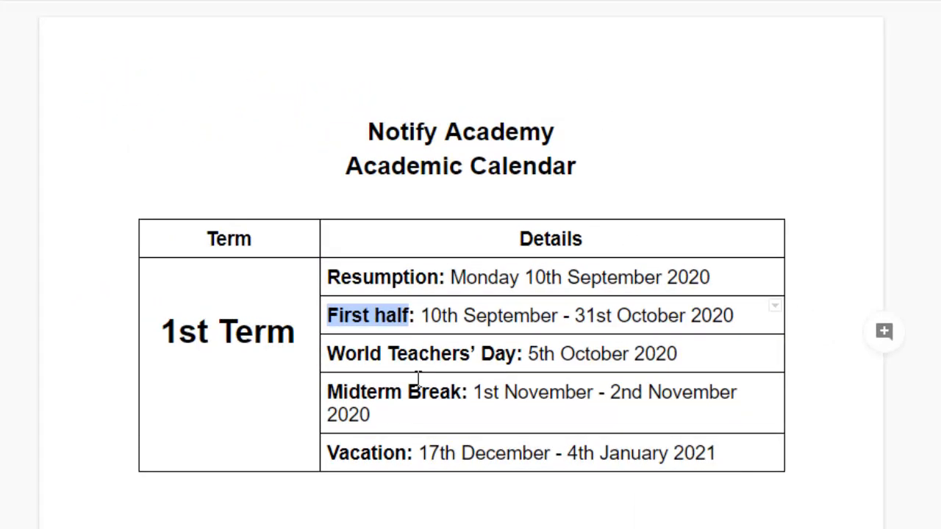
Add an event on 5 October 2020 from 8:00am to 9:00am, titled World Teachers' Day as copied from the calendar document.
left_click_drag(327, 353, 516, 352)
key("ctrl+c")
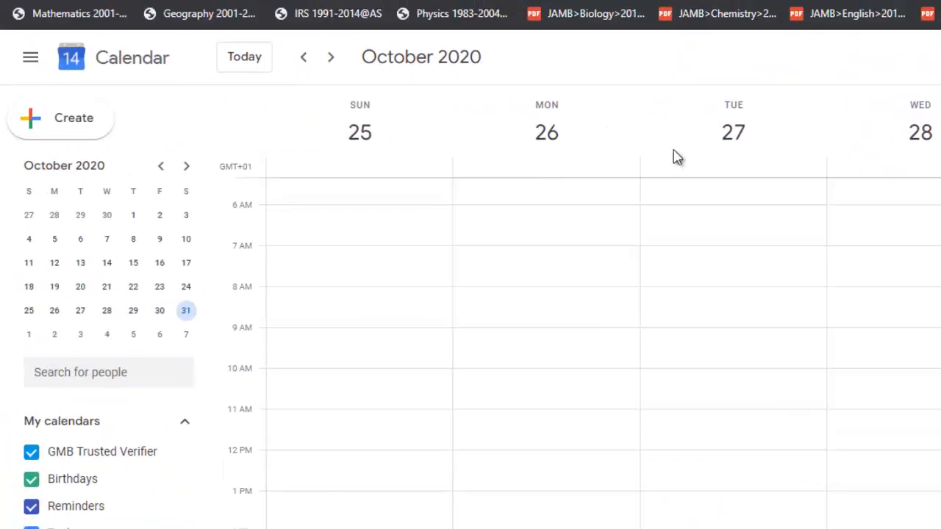
left_click(304, 57)
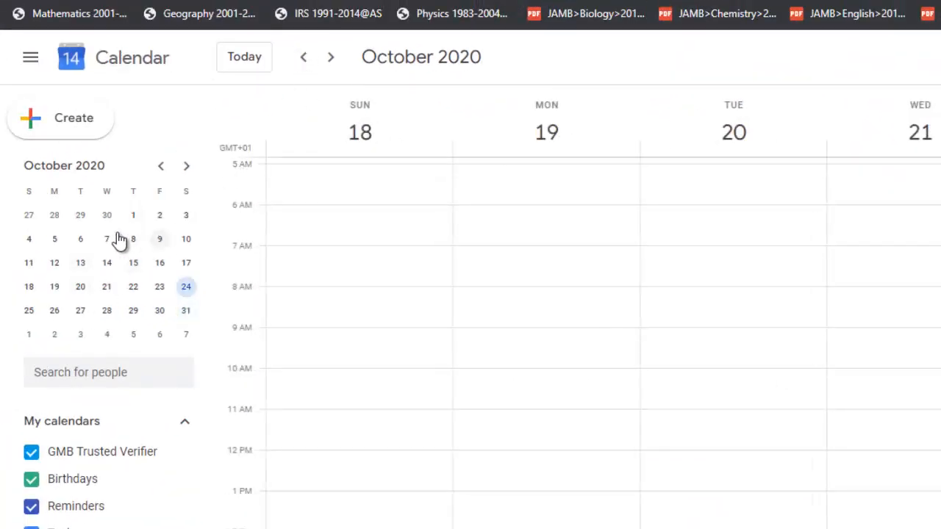
left_click(53, 246)
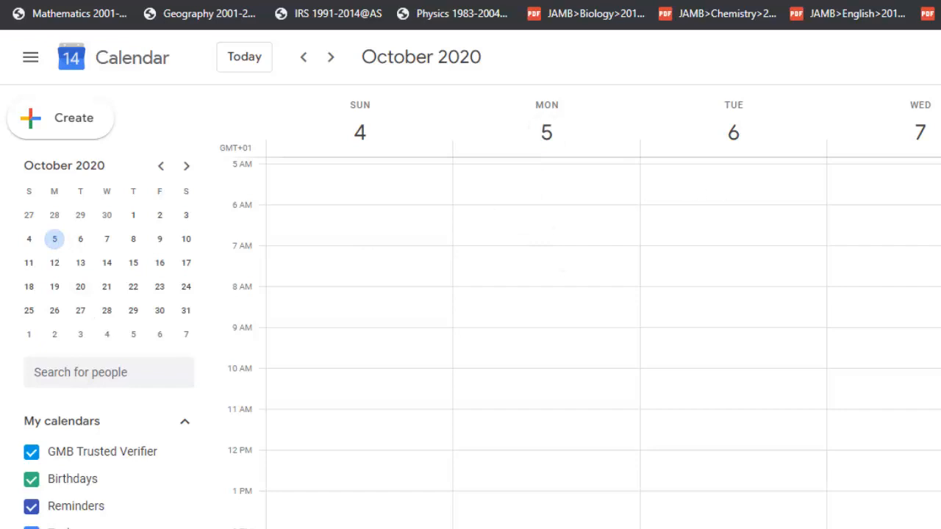
scroll(584, 331, "up", 5)
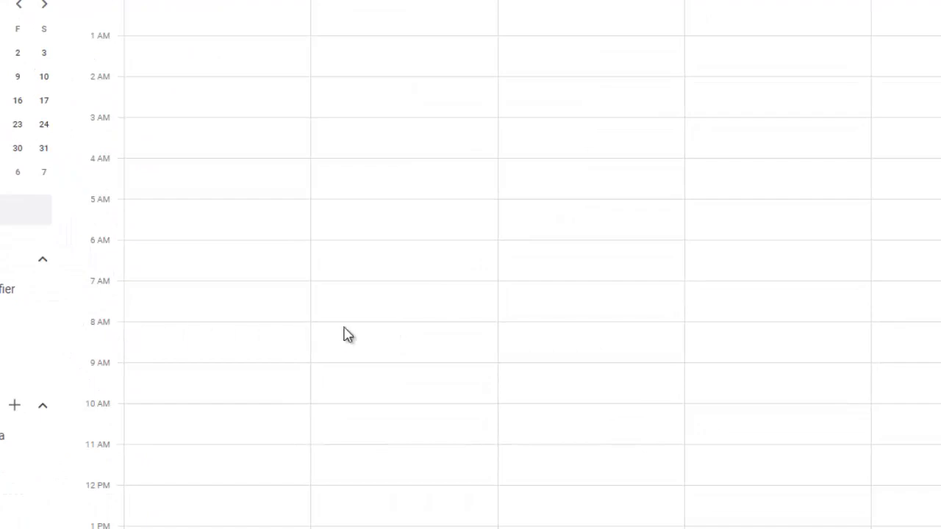
left_click(426, 331)
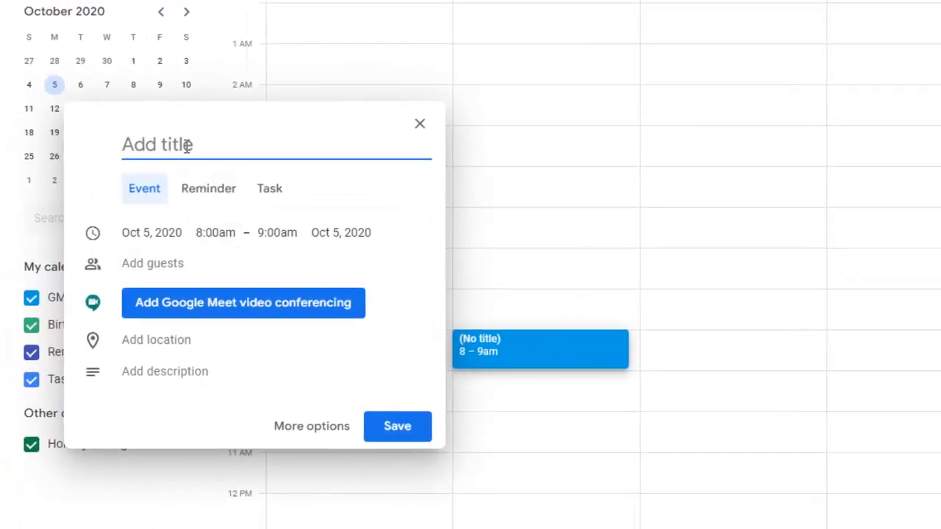
key("ctrl+v")
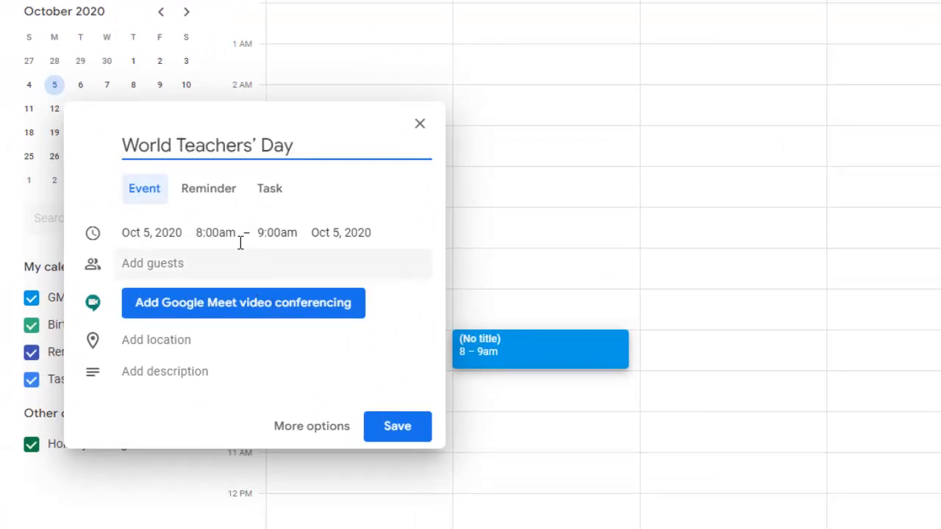
left_click(398, 427)
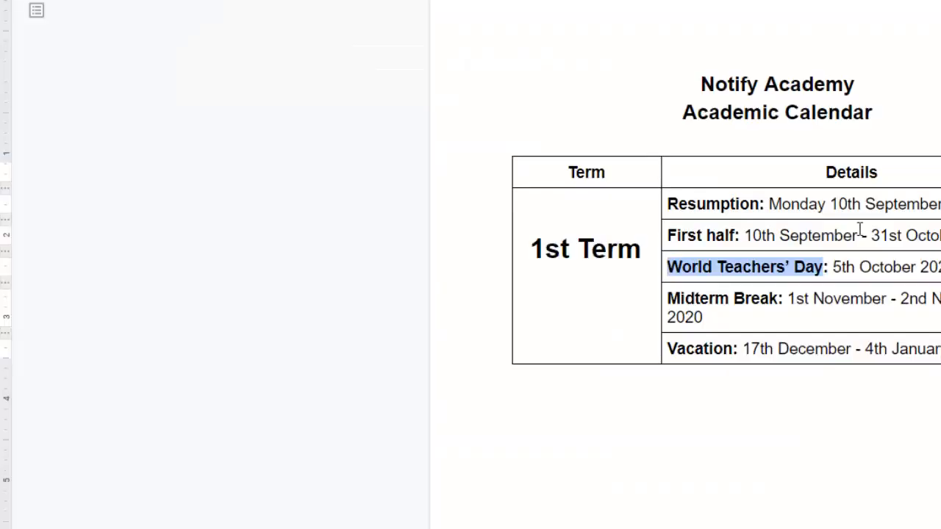
Add an event on 1 November 2020 from 8:00am to 9:00am, titled Midterm Break as copied from the calendar document.
left_click_drag(668, 299, 763, 293)
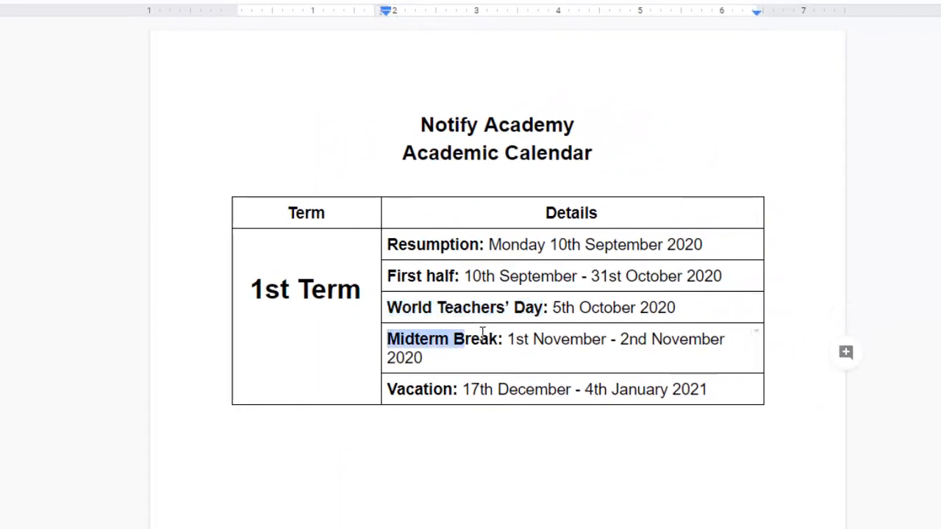
left_click_drag(482, 332, 497, 334)
key("ctrl+c")
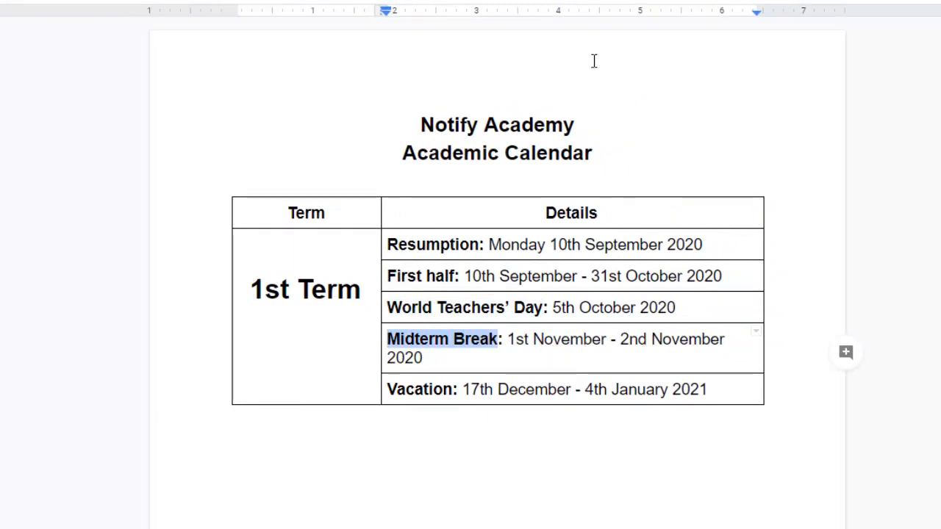
left_click(296, 8)
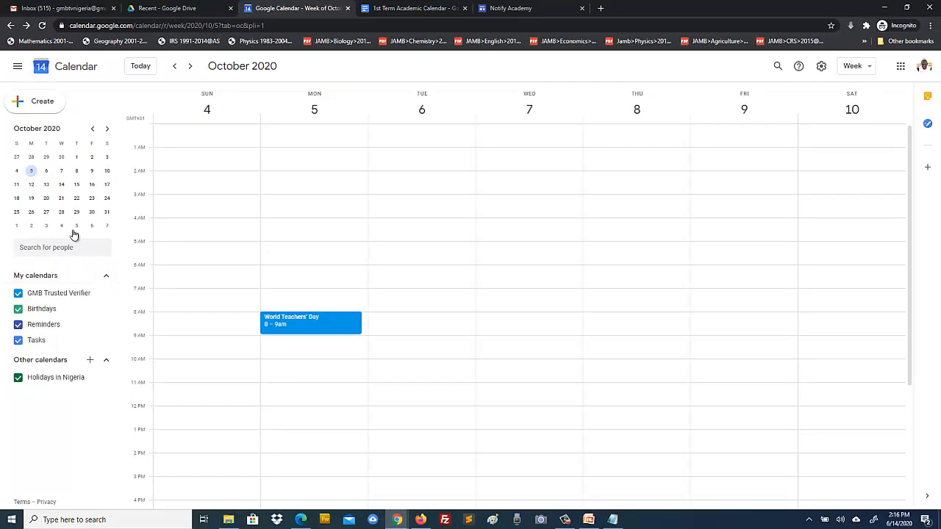
left_click(106, 129)
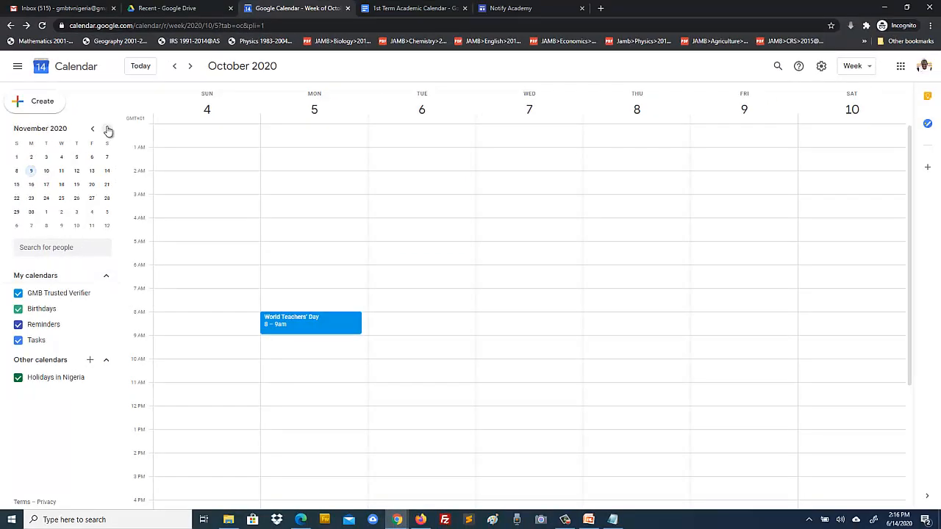
left_click(16, 157)
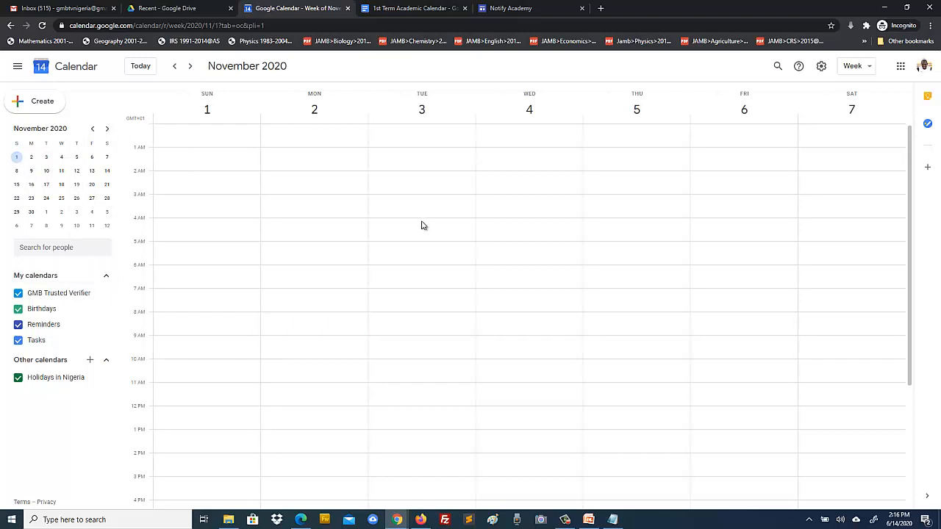
left_click(196, 321)
type("Midterm Break")
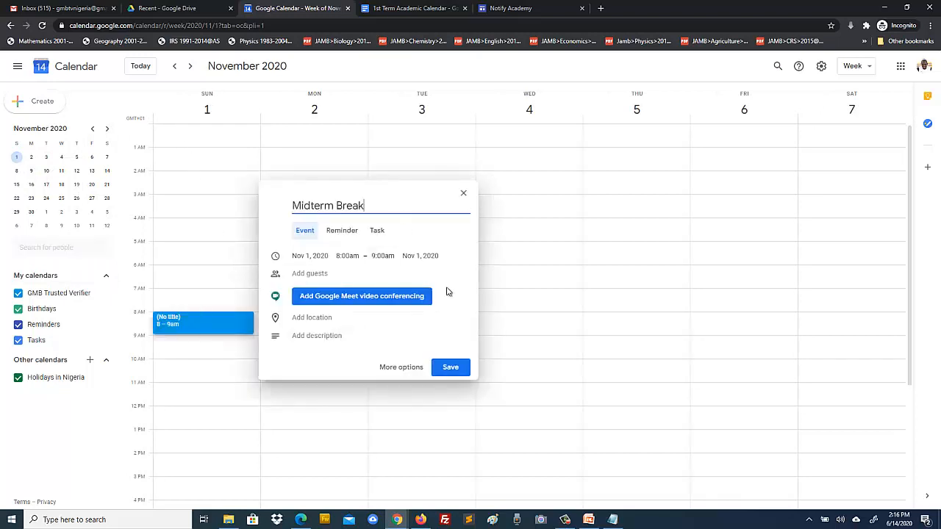
left_click(448, 369)
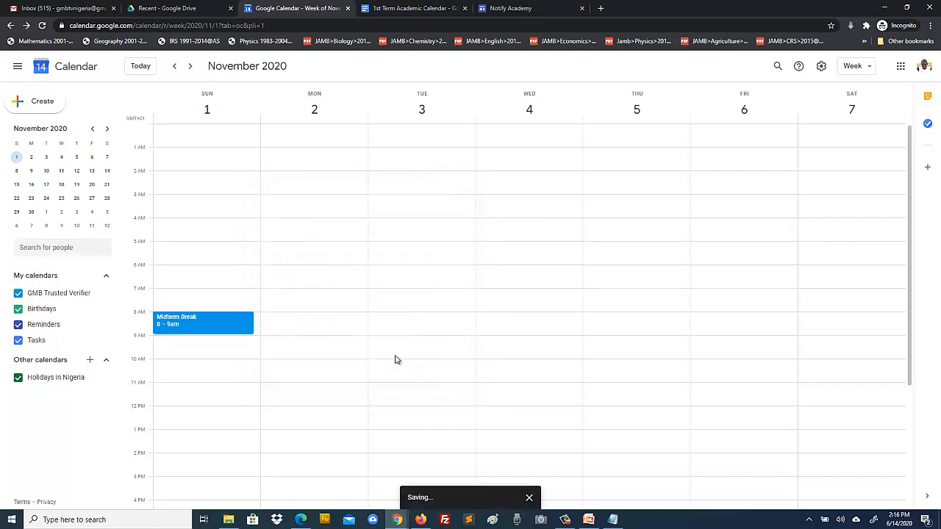
Add a second Midterm Break event on 2 November 2020 from 8:00am to 9:00am, reusing the copied title.
left_click(298, 326)
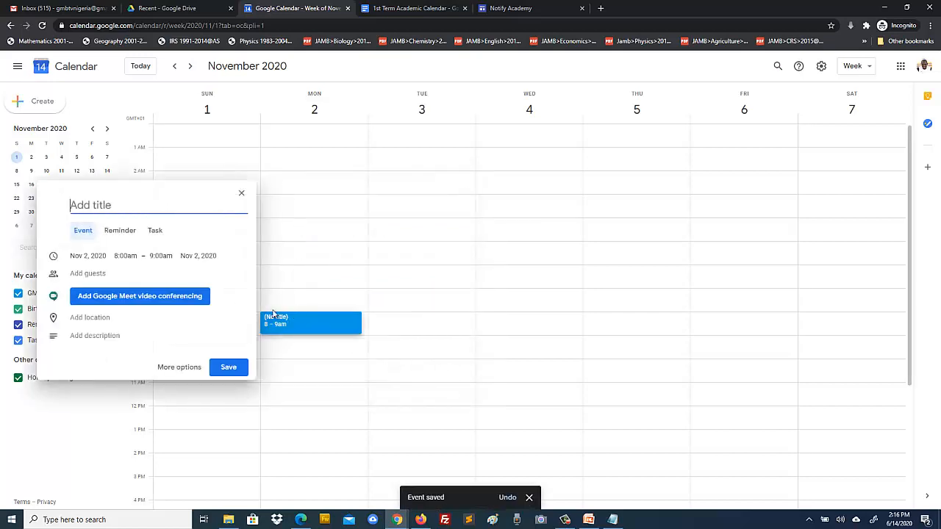
key("ctrl+v")
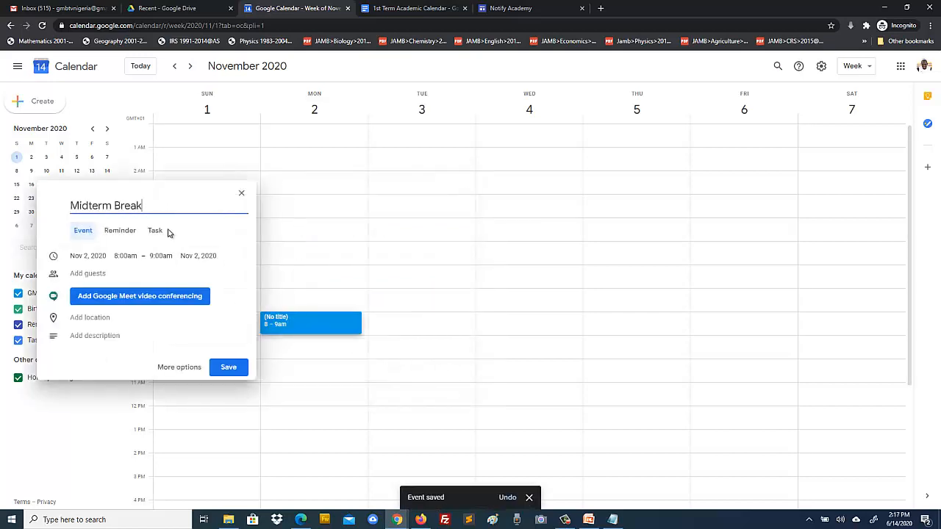
left_click(227, 369)
Add an event titled Vacation Starts on 17 December 2020 from 8:30am to 9:30am, copying its title before saving.
left_click(414, 8)
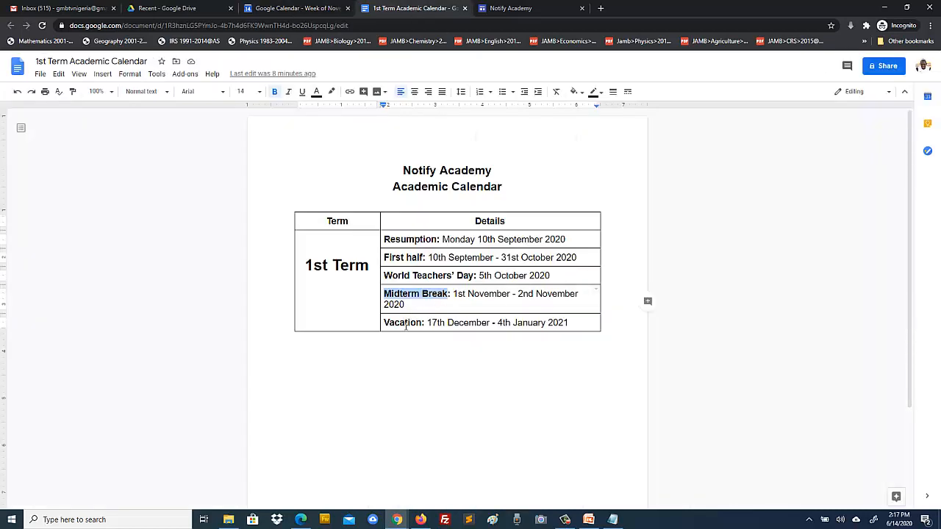
left_click_drag(384, 323, 422, 322)
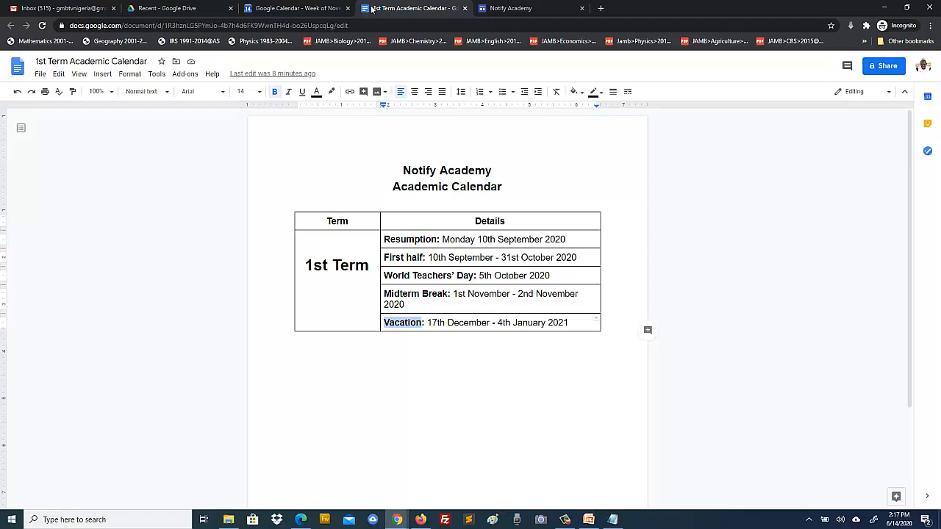
left_click(292, 8)
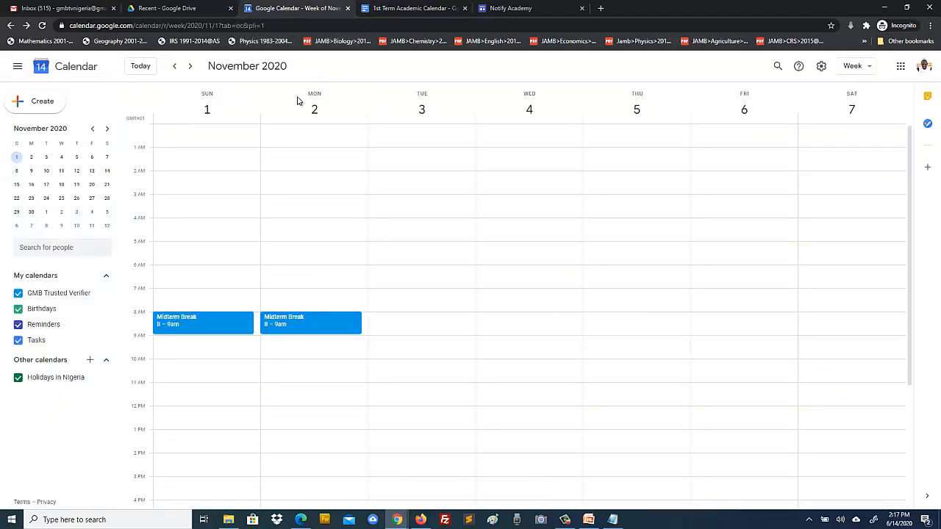
left_click(107, 128)
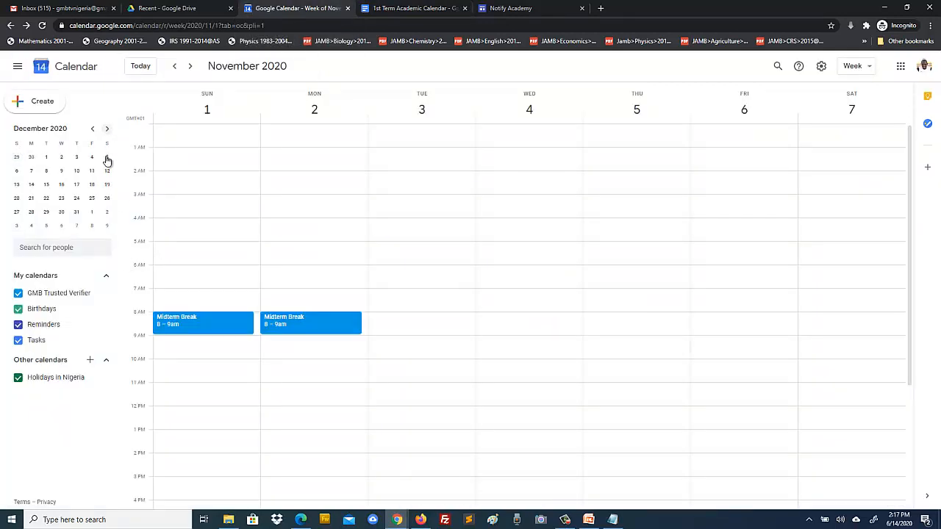
left_click(76, 184)
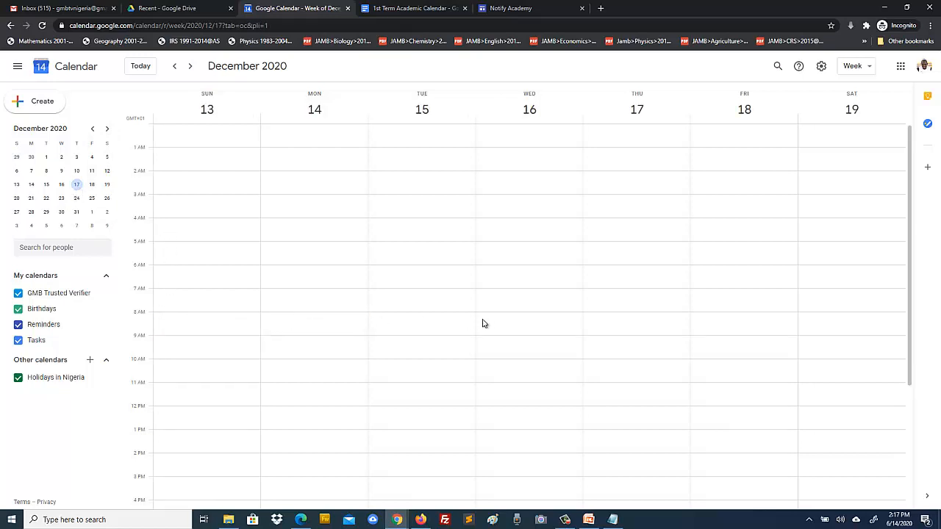
left_click(636, 328)
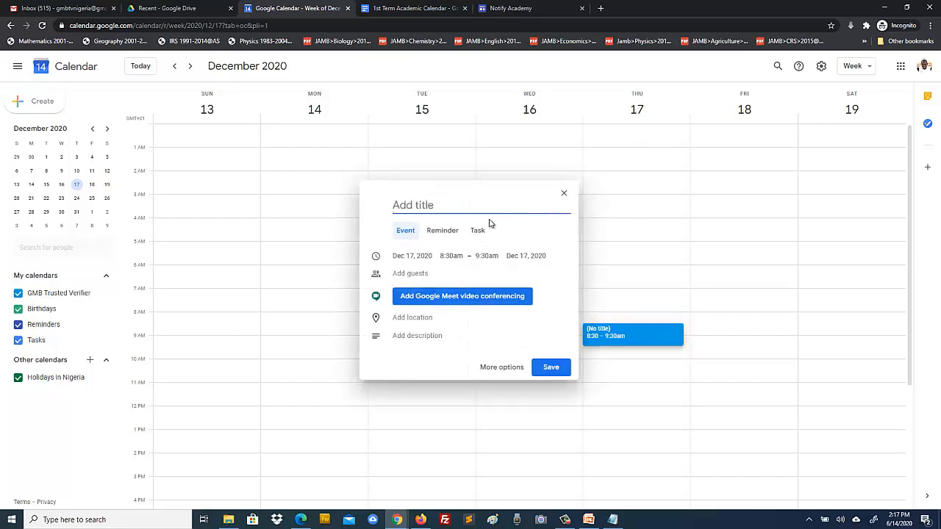
type("Vacation Starts")
key("ctrl+a")
key("ctrl+c")
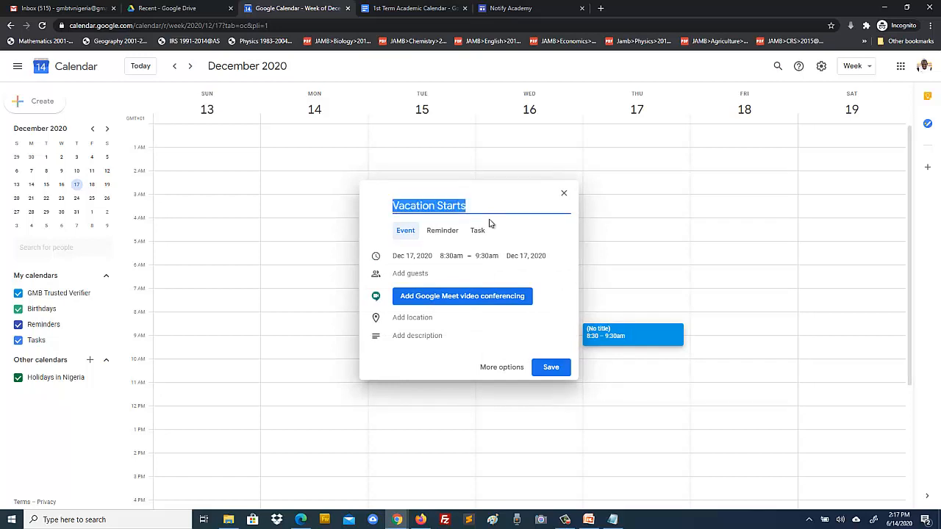
left_click(552, 369)
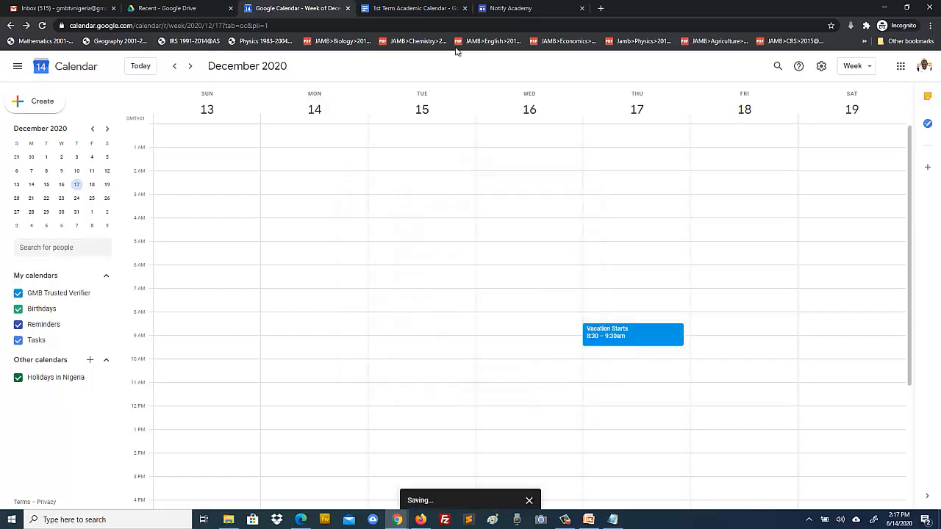
Add an event on 4 January 2021 from 8:00am to 9:00am, changing the copied title to Vacation Ends.
left_click(414, 9)
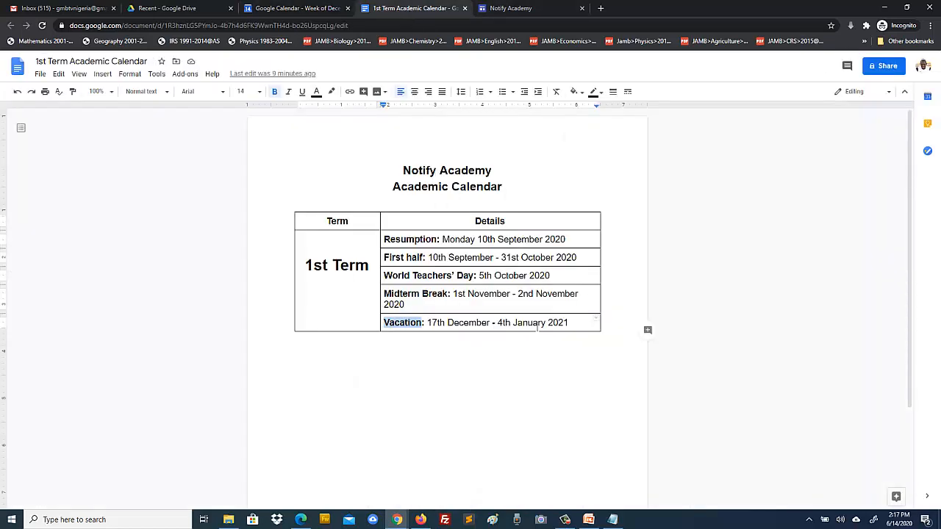
left_click(316, 9)
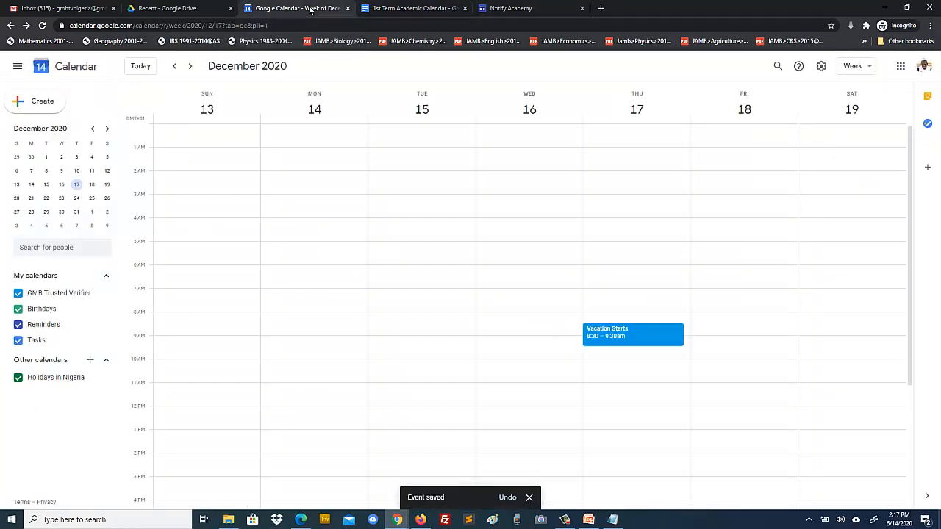
left_click(106, 129)
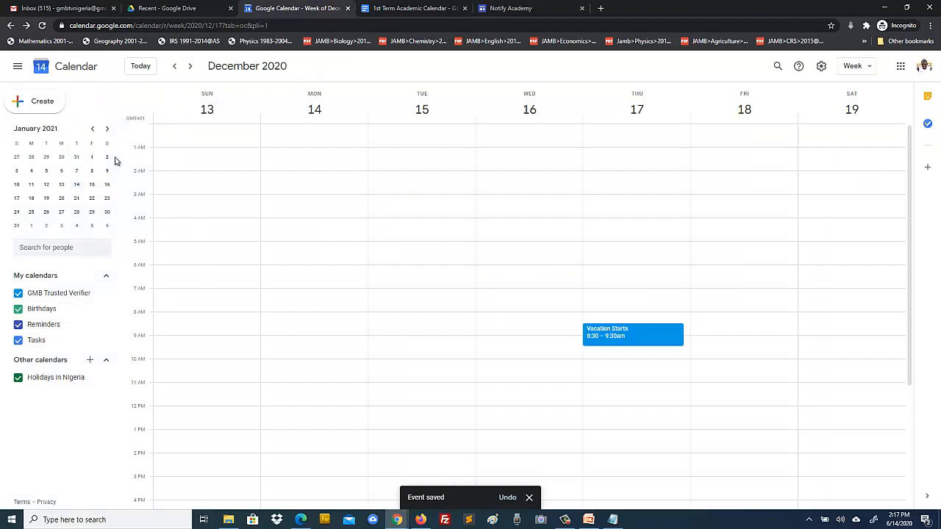
left_click(31, 171)
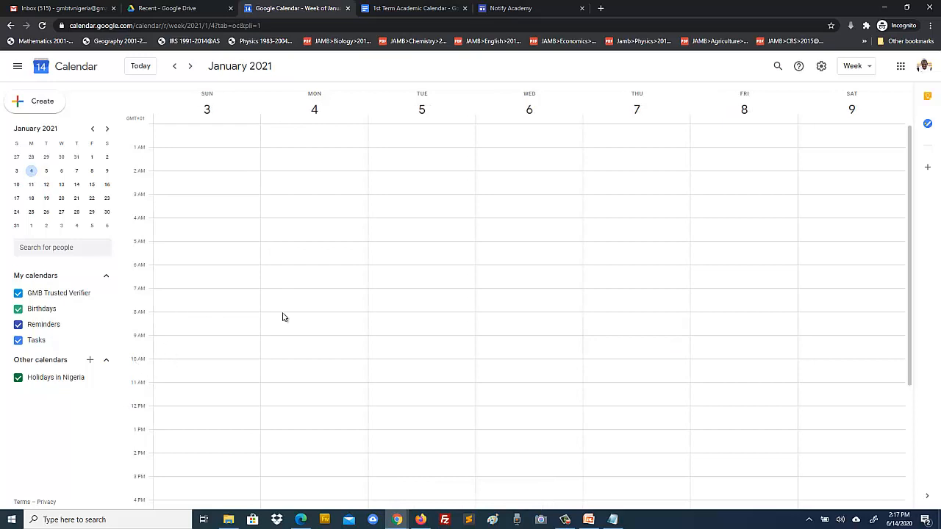
left_click(327, 318)
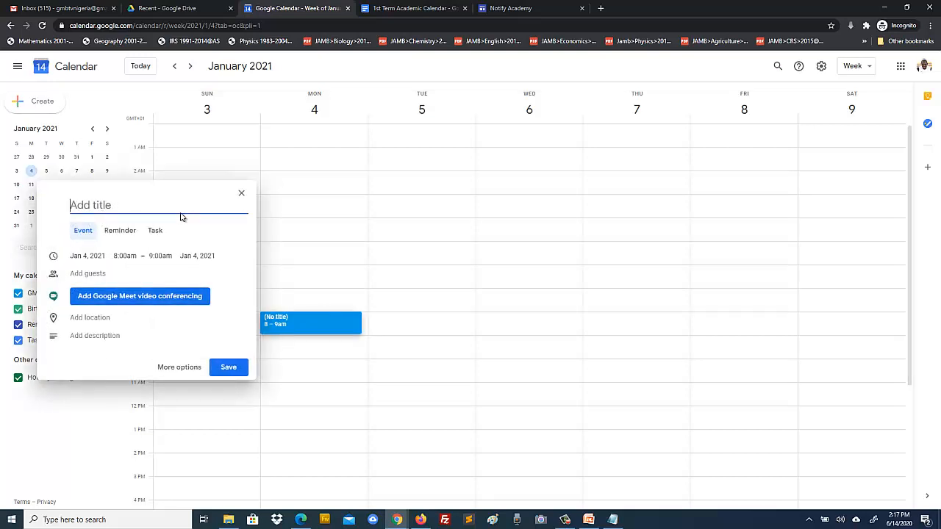
key("ctrl+v")
key("shift+Left")
key("shift+Left")
key("shift+Left")
key("shift+Left")
key("shift+Left")
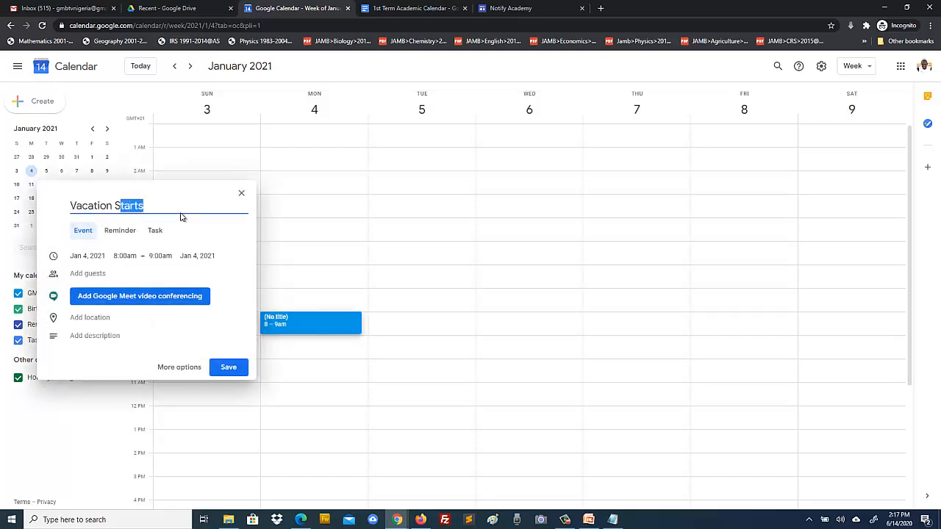
type("End")
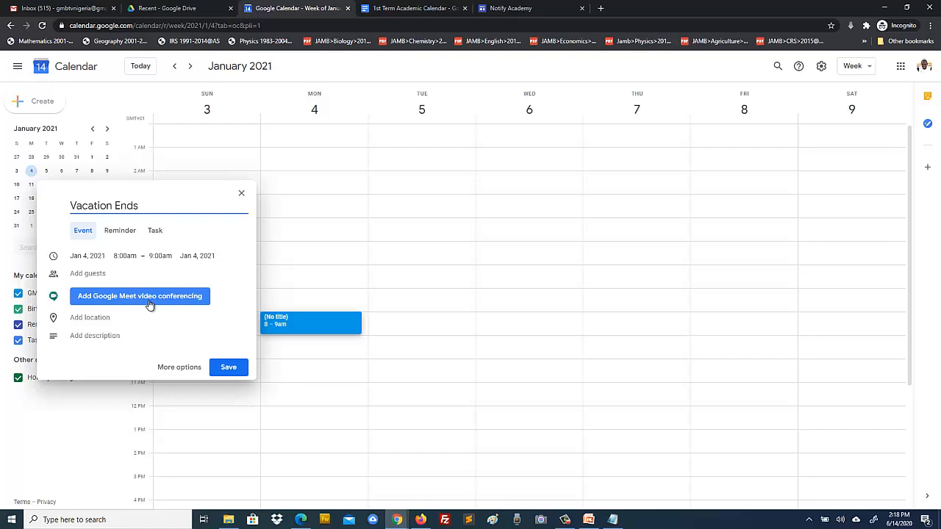
left_click(229, 368)
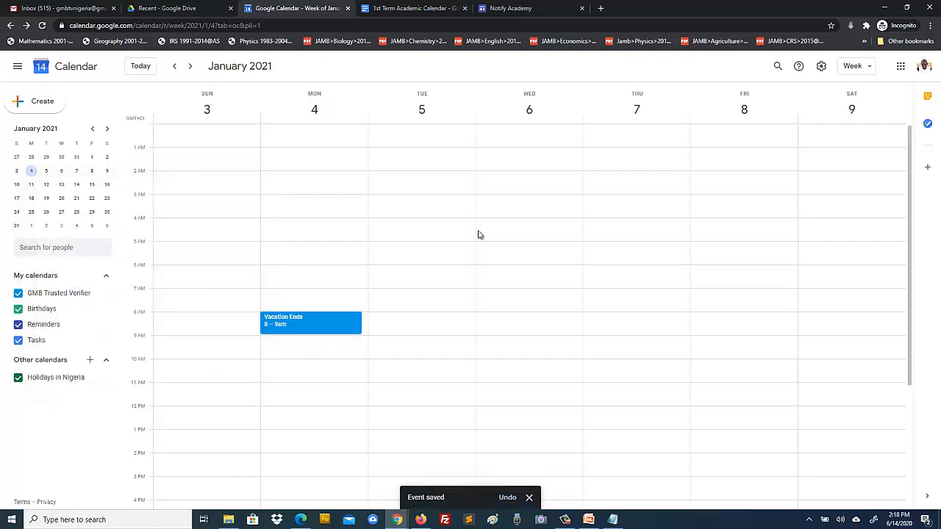
Recheck the calendar document, close Google Calendar and switch to the Notify Academy site in Google Sites.
left_click(412, 10)
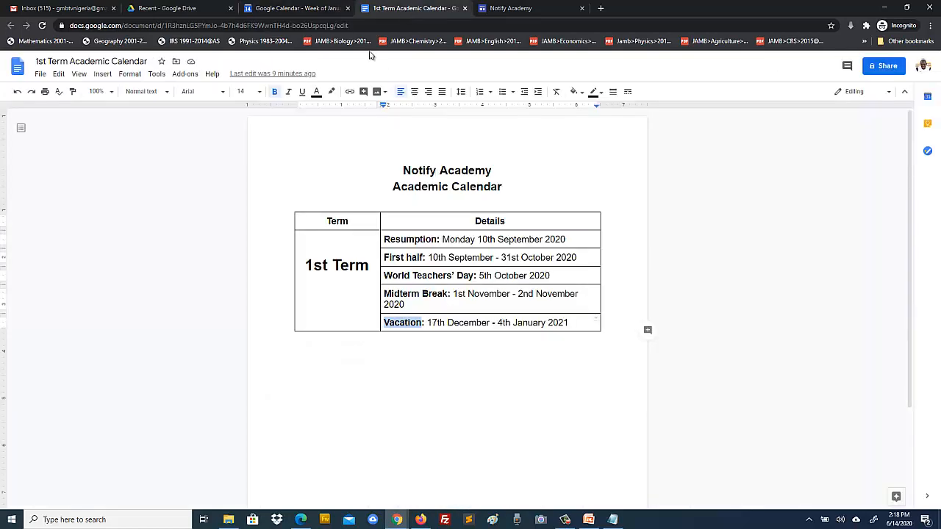
left_click(296, 11)
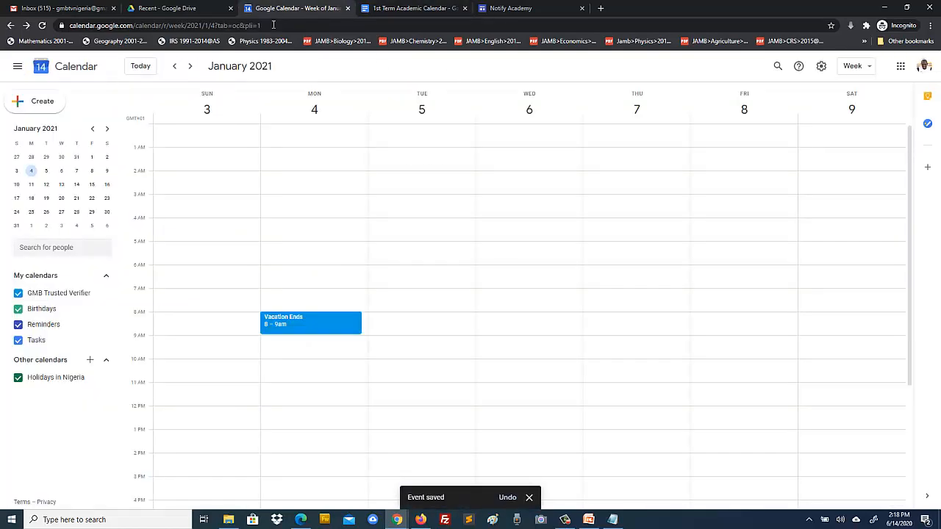
left_click(347, 9)
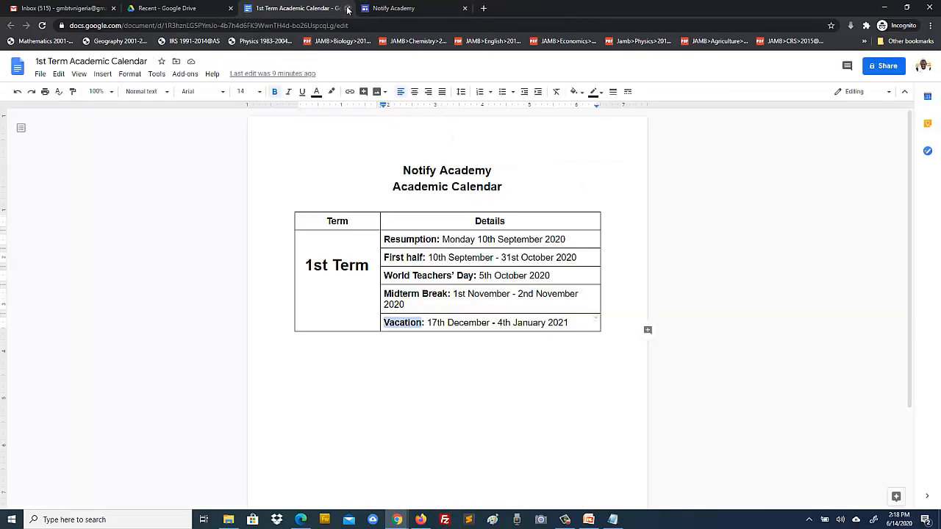
left_click(388, 8)
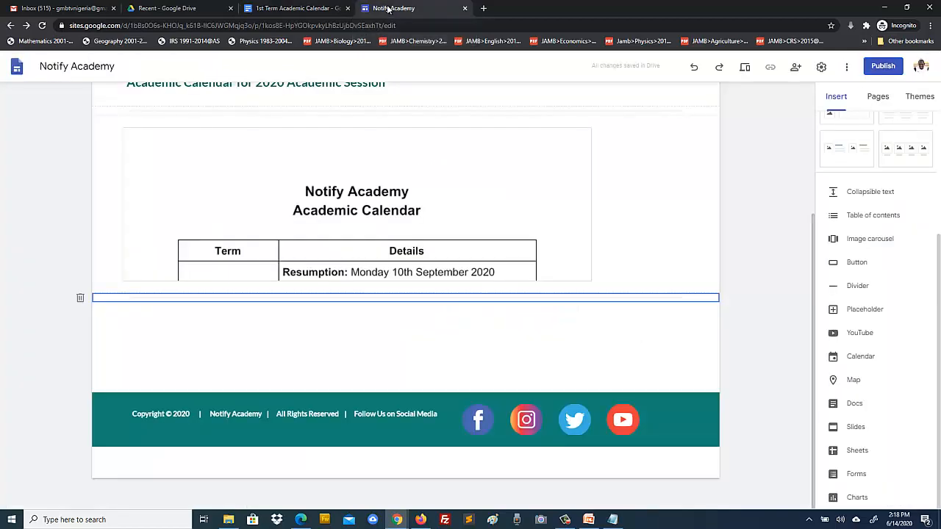
Embed the account's own calendar from My calendars on the Academic Calendar page, below the embedded document.
scroll(733, 322, "up", 3)
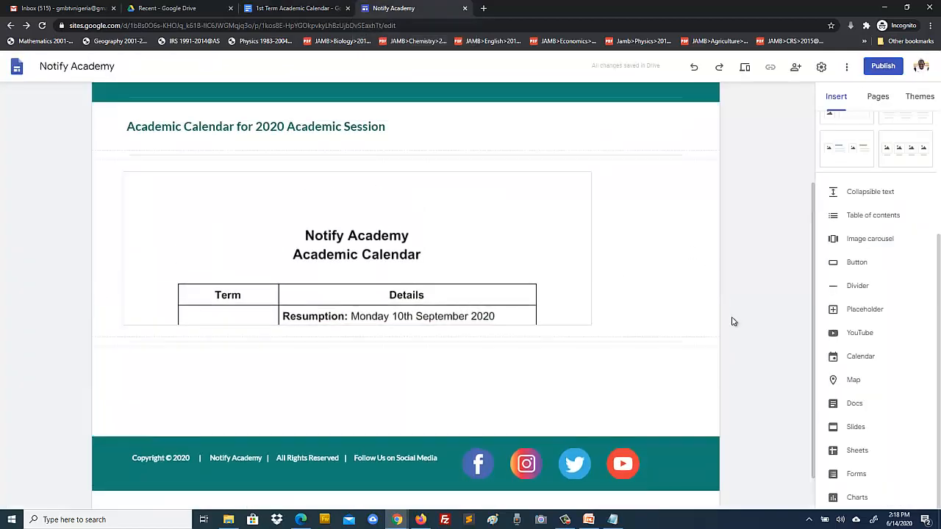
scroll(725, 300, "down", 3)
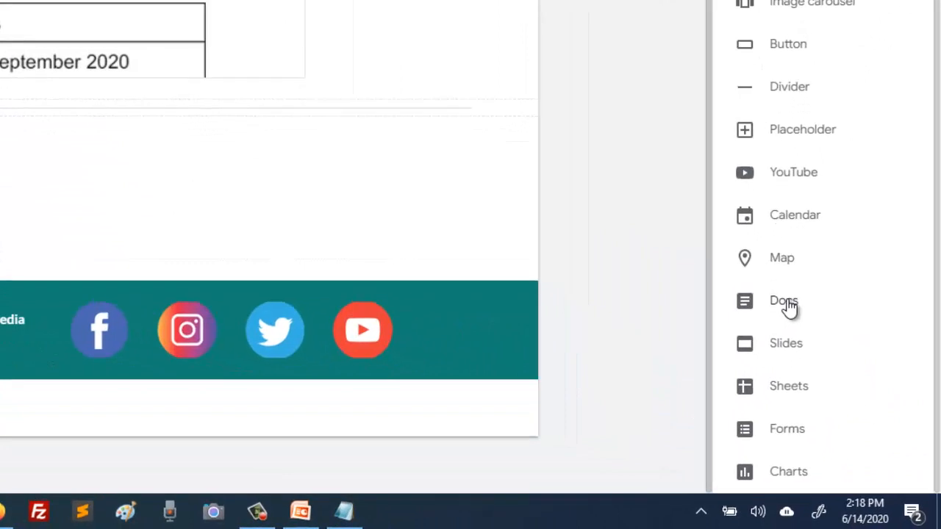
left_click(798, 215)
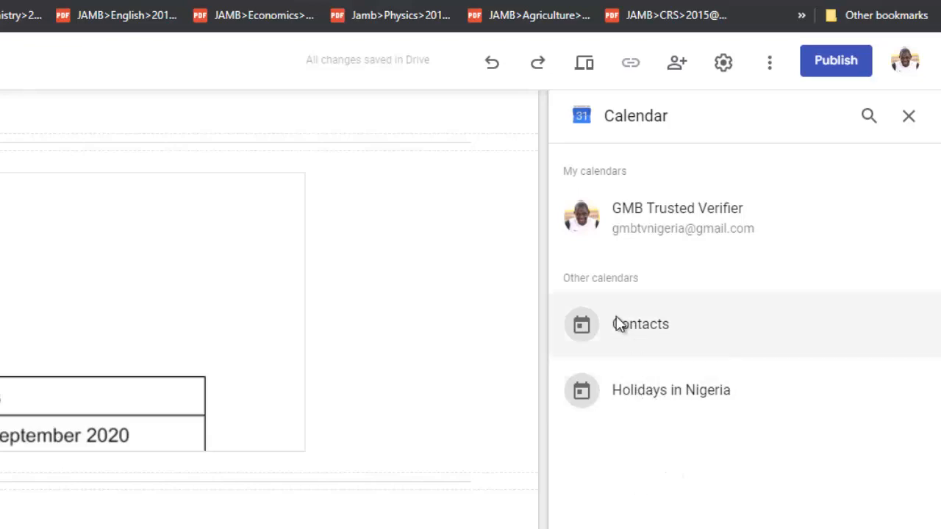
left_click(654, 222)
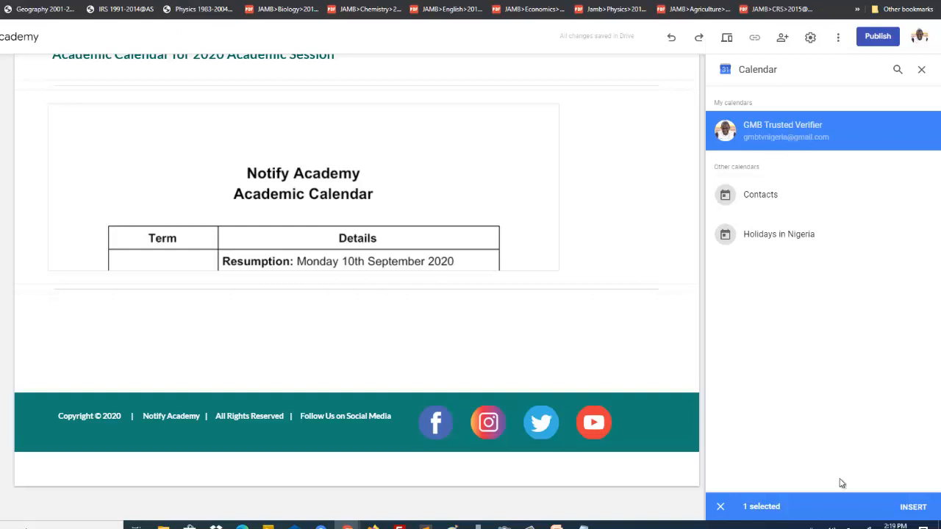
left_click(913, 507)
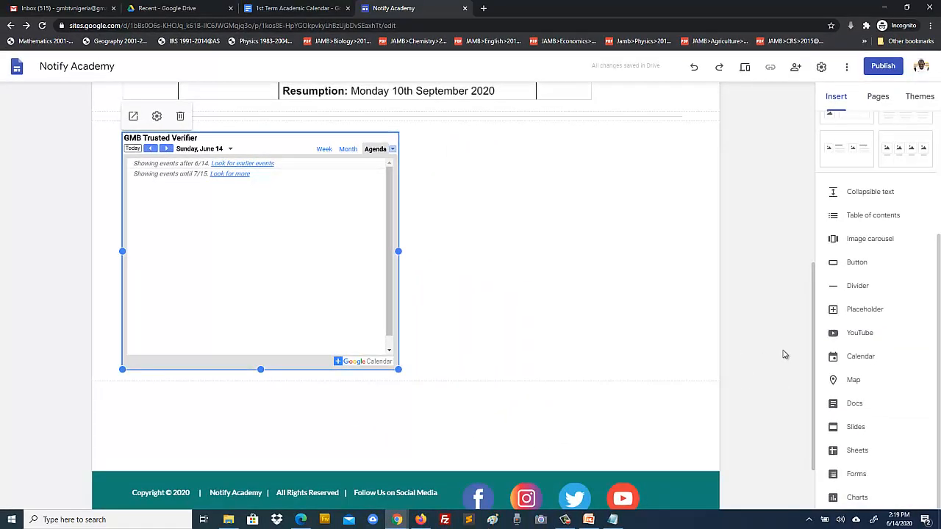
scroll(940, 392, "up", 5)
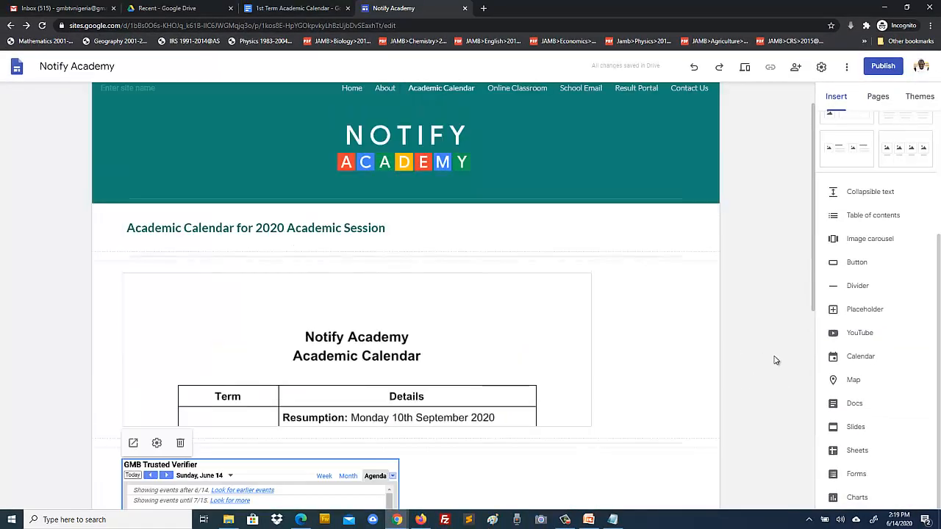
Preview the Academic Calendar page and look through the embedded term document down to its Vacation row.
scroll(776, 360, "up", 1)
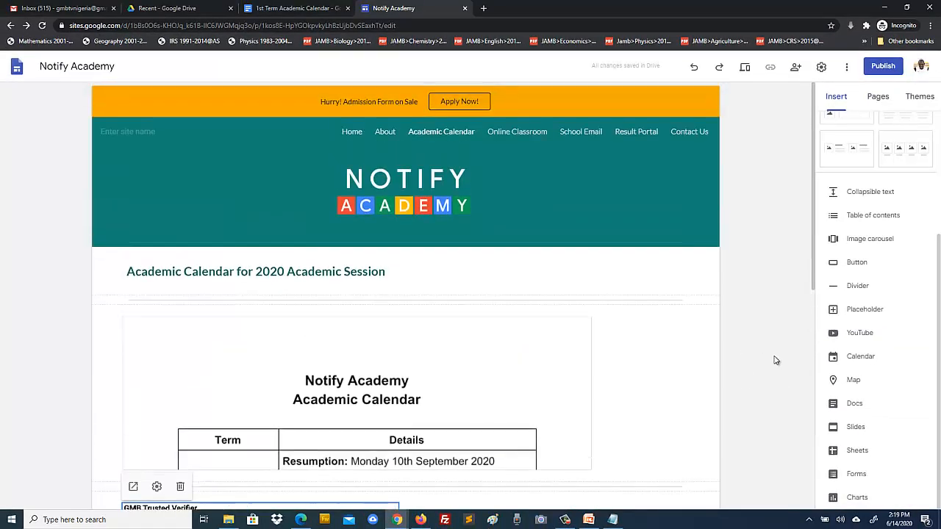
left_click(746, 68)
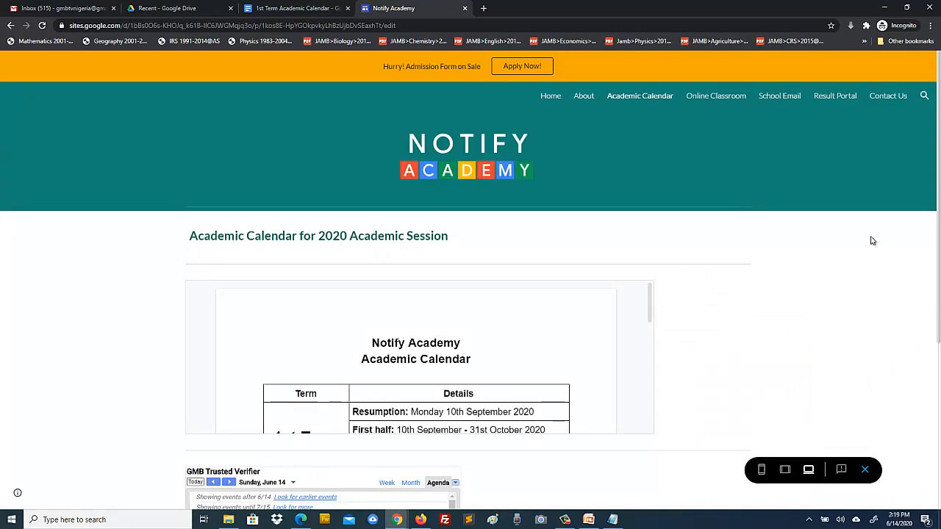
scroll(857, 253, "down", 2)
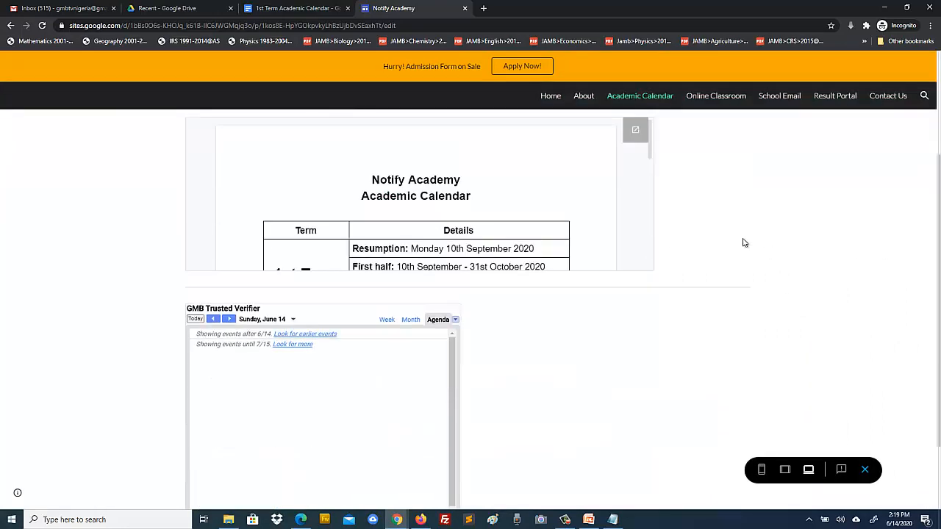
scroll(536, 353, "up", 2)
left_click_drag(651, 315, 651, 344)
scroll(769, 339, "down", 3)
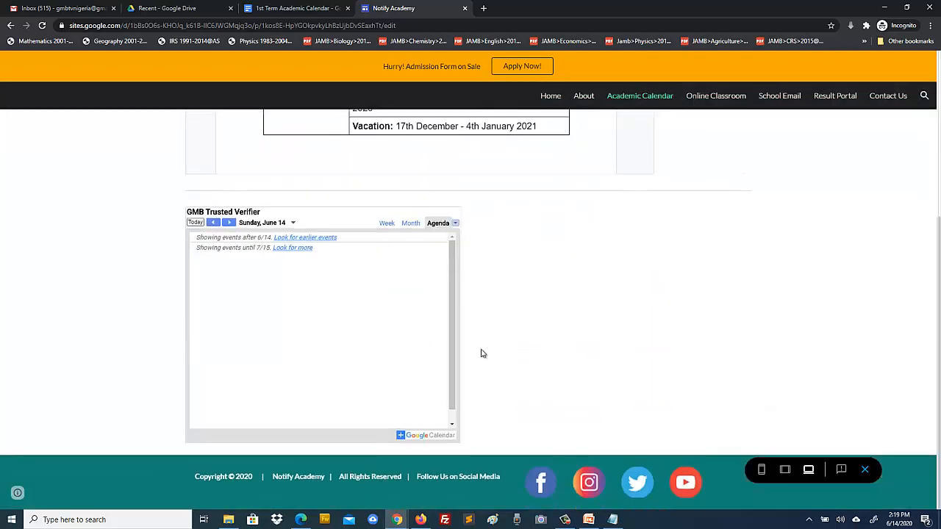
Load further dates in the previewed calendar's agenda and review the term events from Resumption Day to Vacation Ends.
scroll(451, 275, "down", 2)
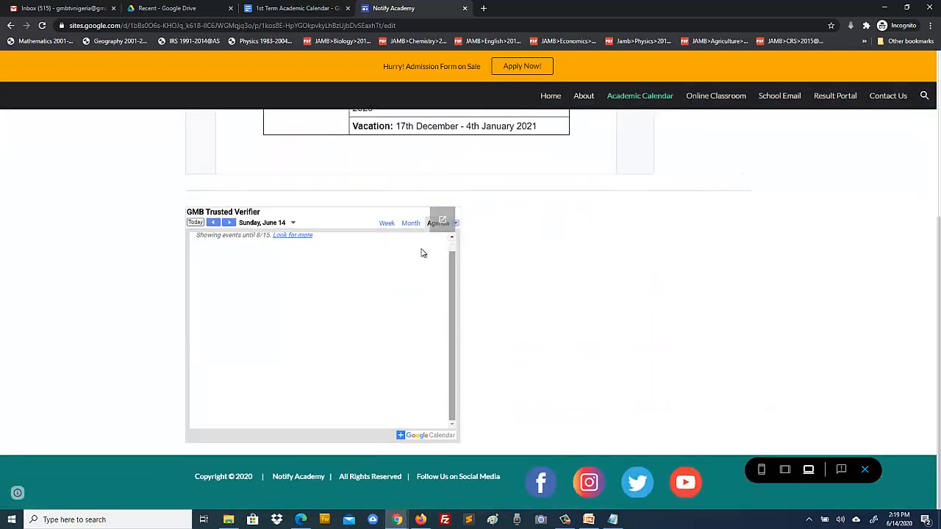
scroll(440, 302, "up", 5)
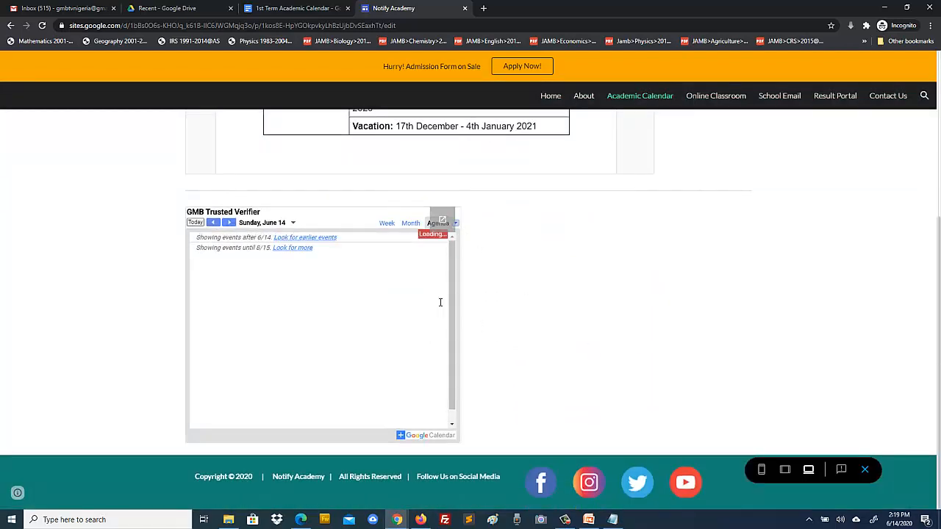
scroll(555, 363, "down", 4)
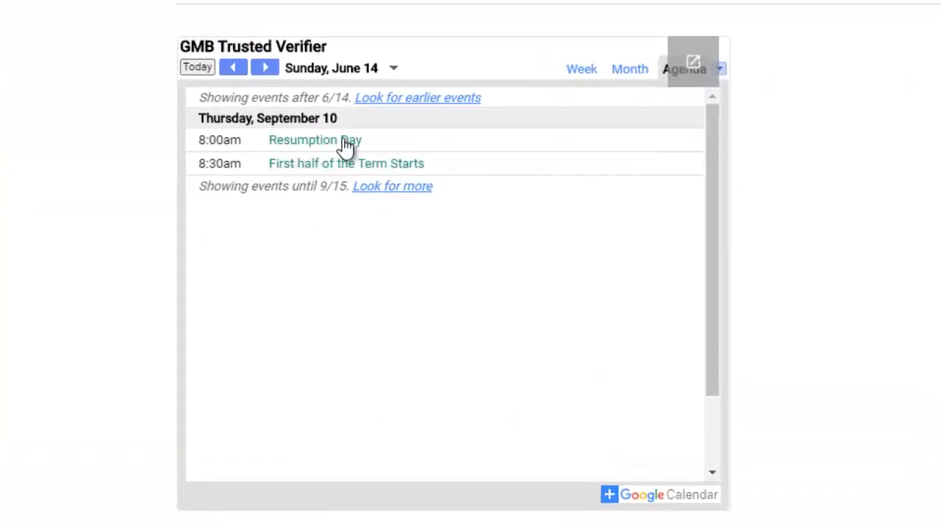
mouse_move(229, 173)
left_click(394, 188)
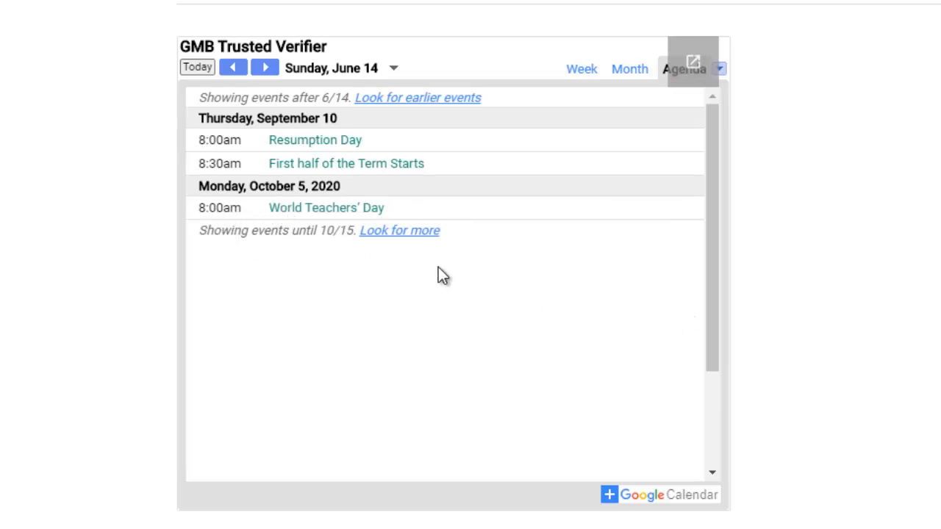
scroll(671, 302, "down", 3)
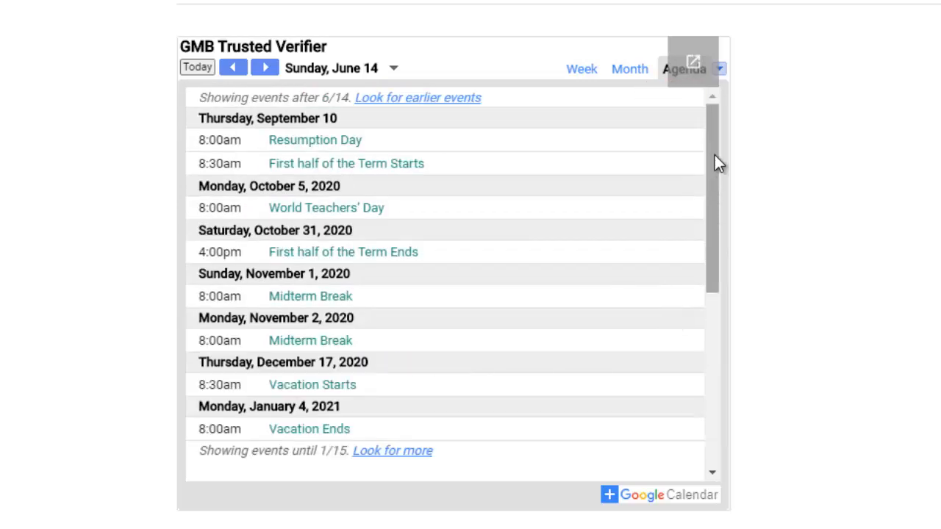
left_click_drag(714, 155, 712, 275)
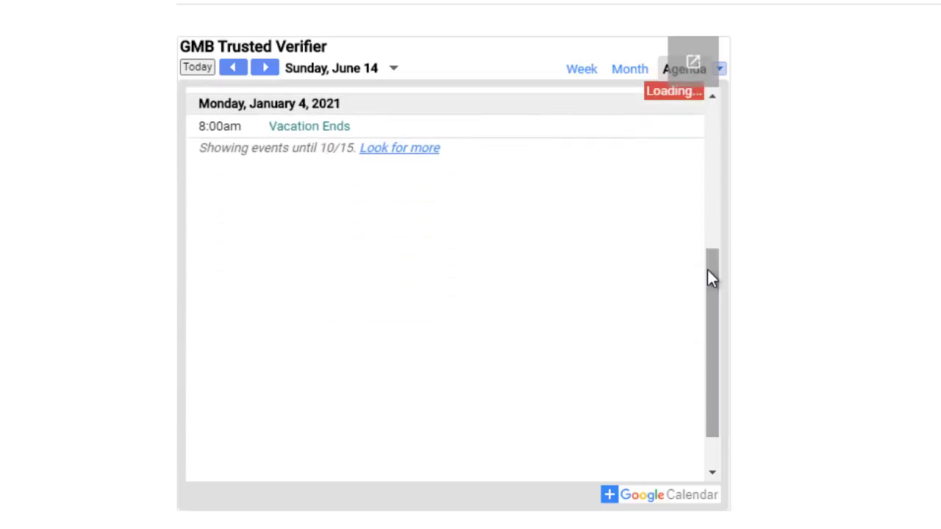
left_click(392, 148)
left_click_drag(711, 373, 717, 199)
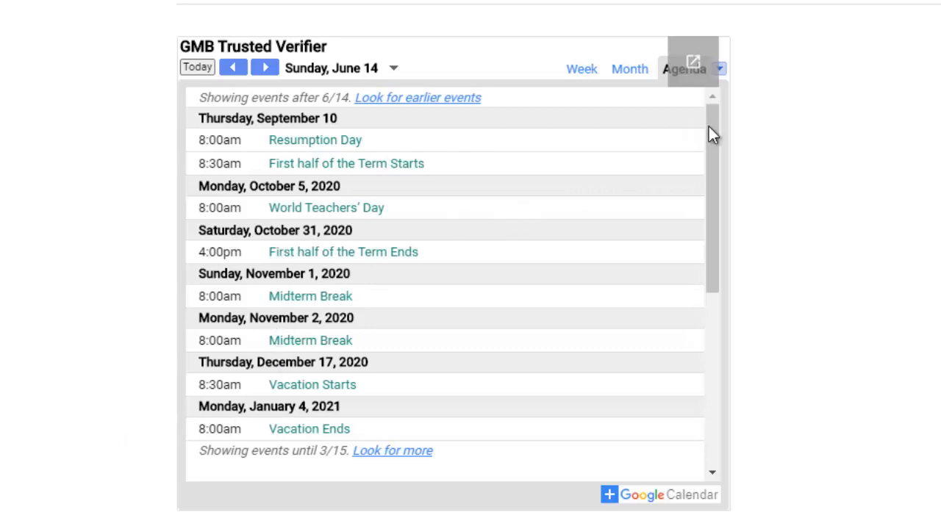
left_click_drag(709, 126, 726, 95)
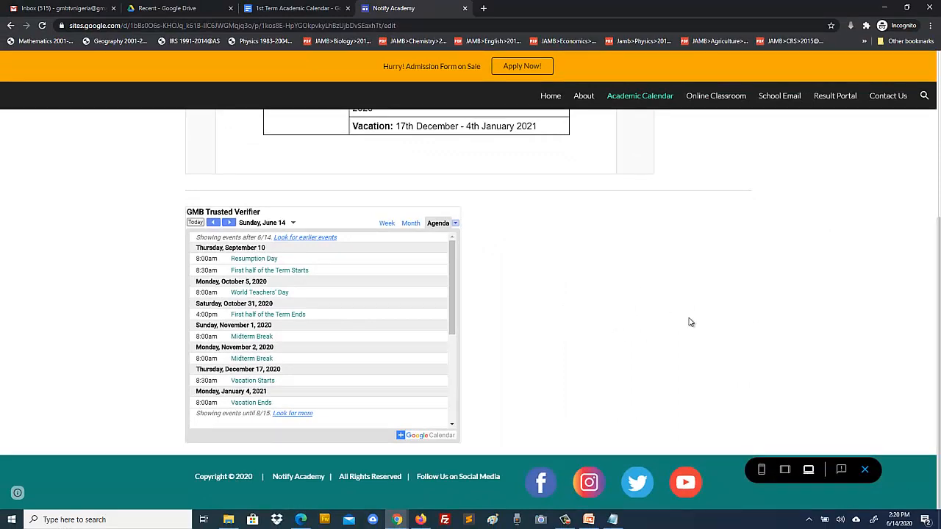
scroll(800, 295, "up", 4)
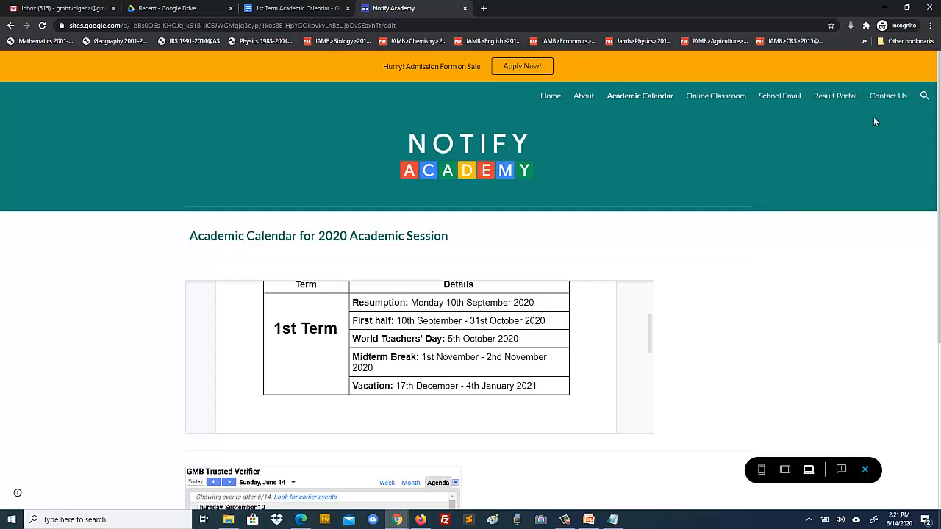
Switch to the How to Build your School's Website in 45 Minutes document and review its training outline table.
mouse_move(395, 524)
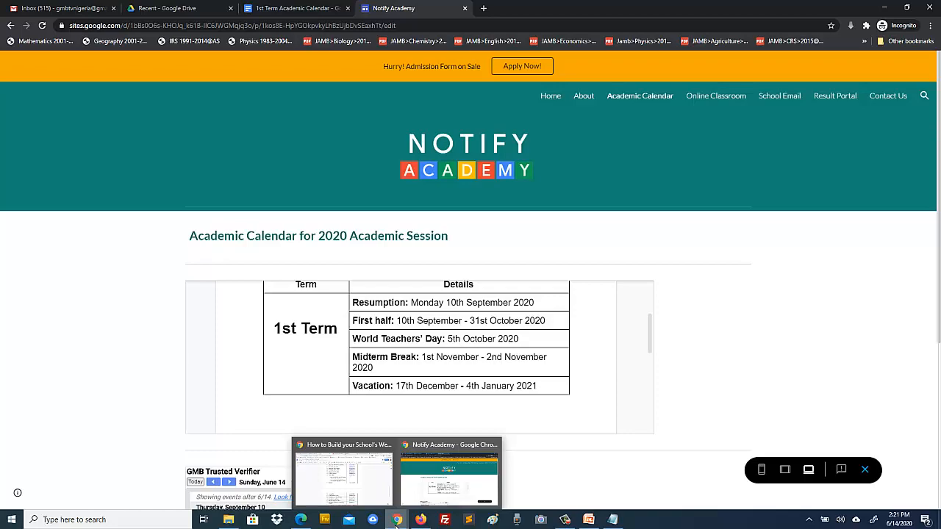
left_click(343, 478)
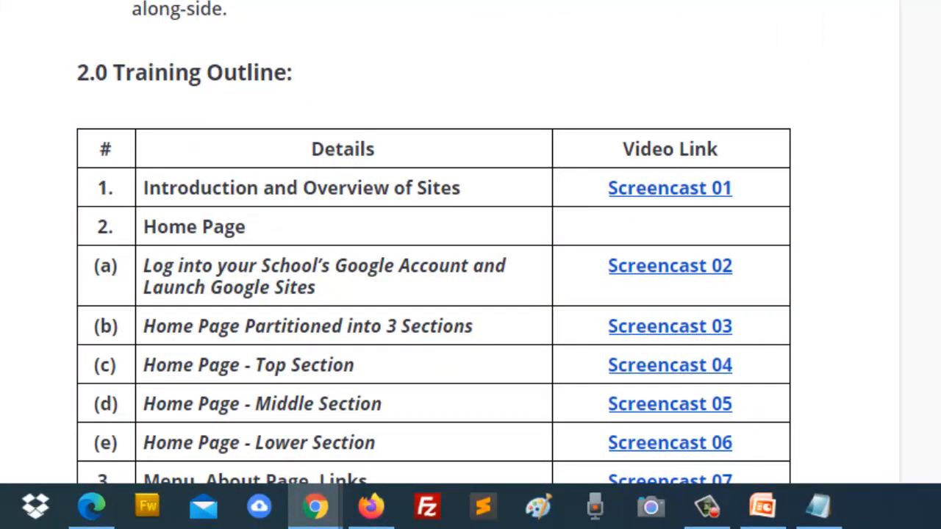
scroll(433, 250, "down", 6)
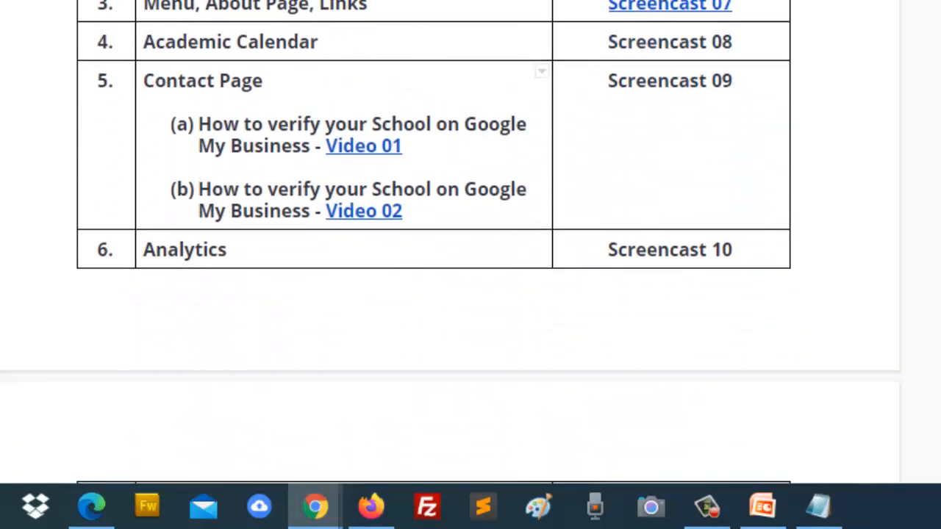
scroll(199, 69, "down", 3)
scroll(450, 242, "down", 7)
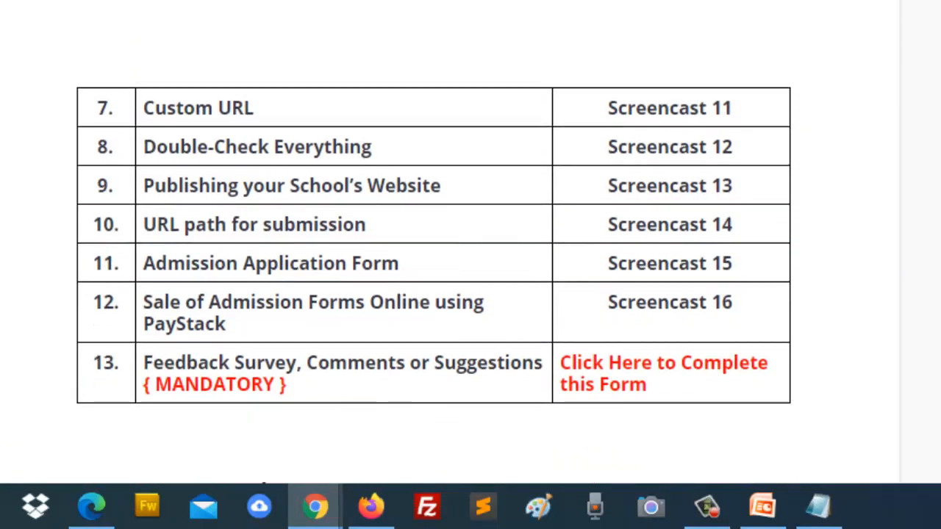
scroll(484, 294, "up", 5)
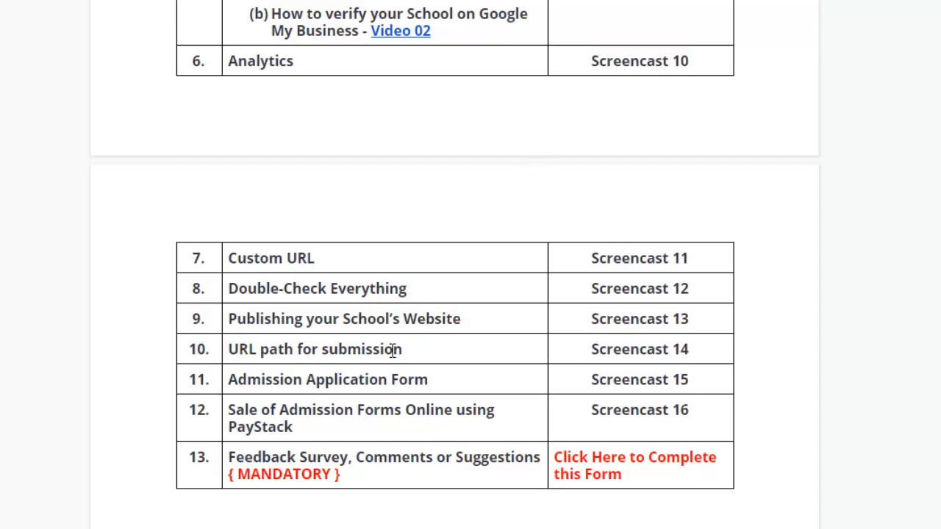
Return to the Notify Academy site and exit the page preview.
mouse_move(397, 520)
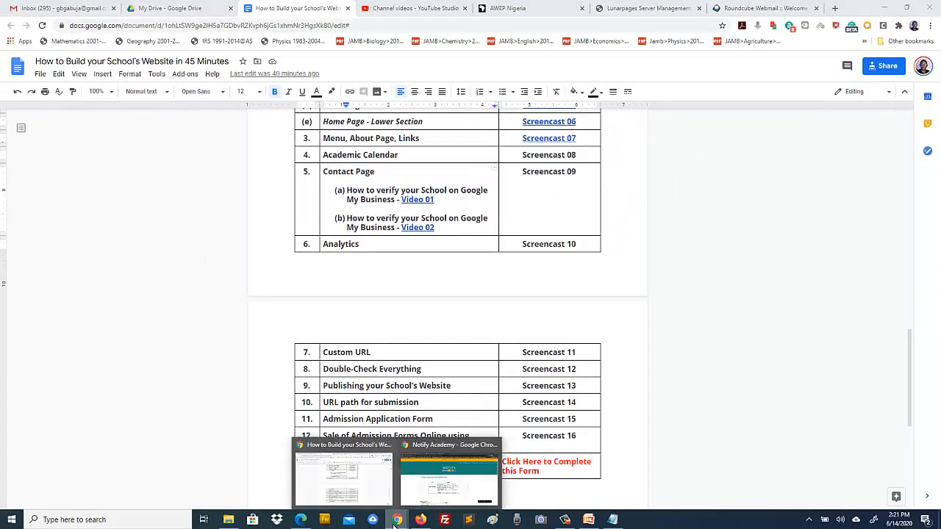
left_click(450, 471)
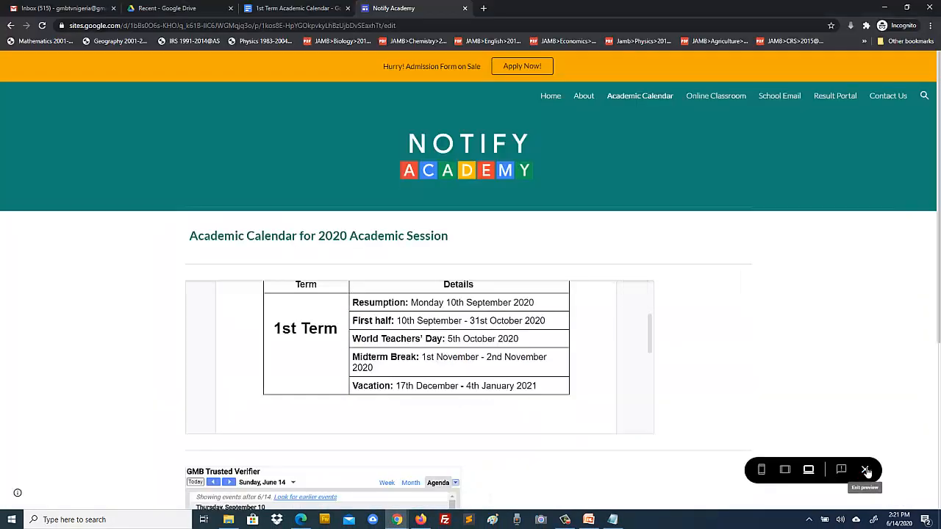
left_click(866, 471)
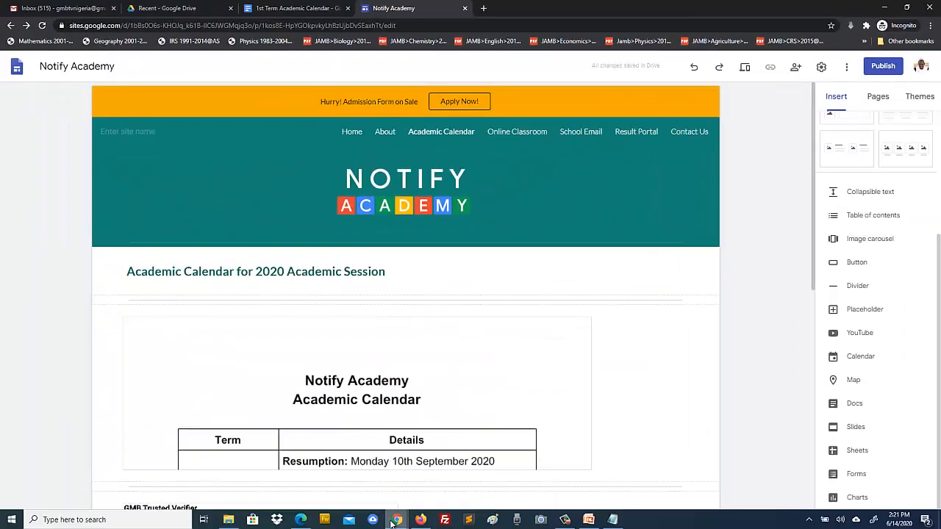
mouse_move(397, 520)
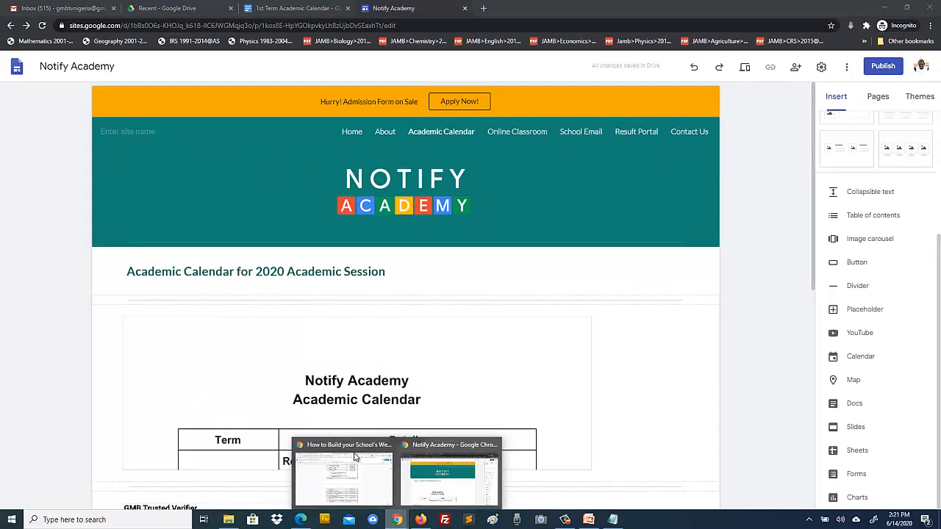
left_click(343, 447)
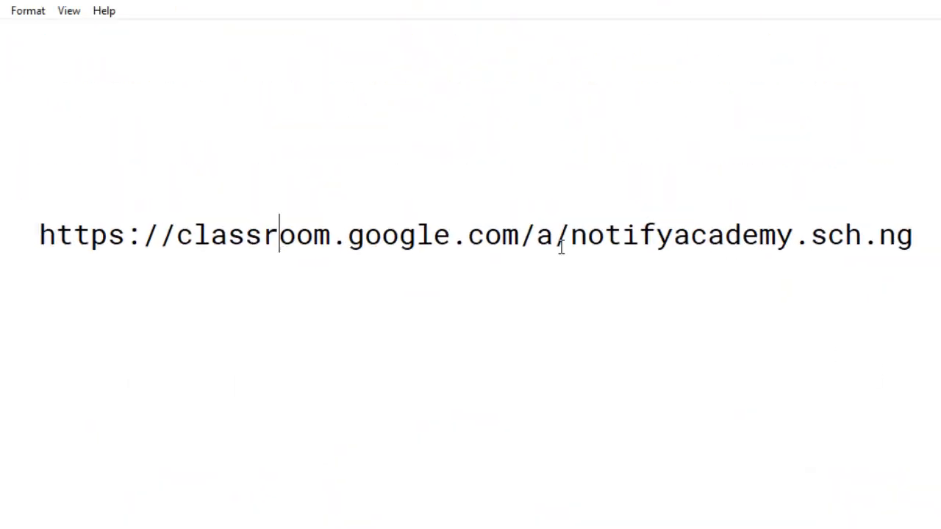
left_click_drag(573, 235, 1, 235)
key("BackSpace")
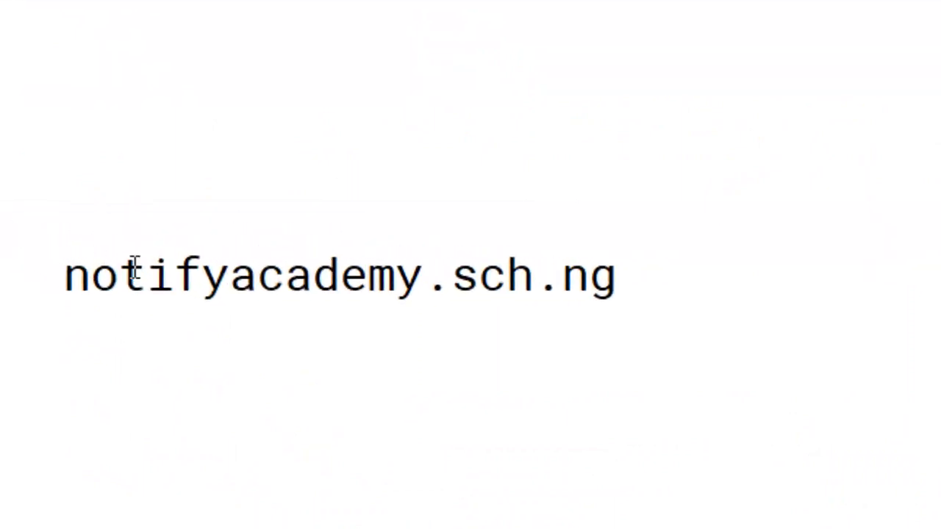
type("www.")
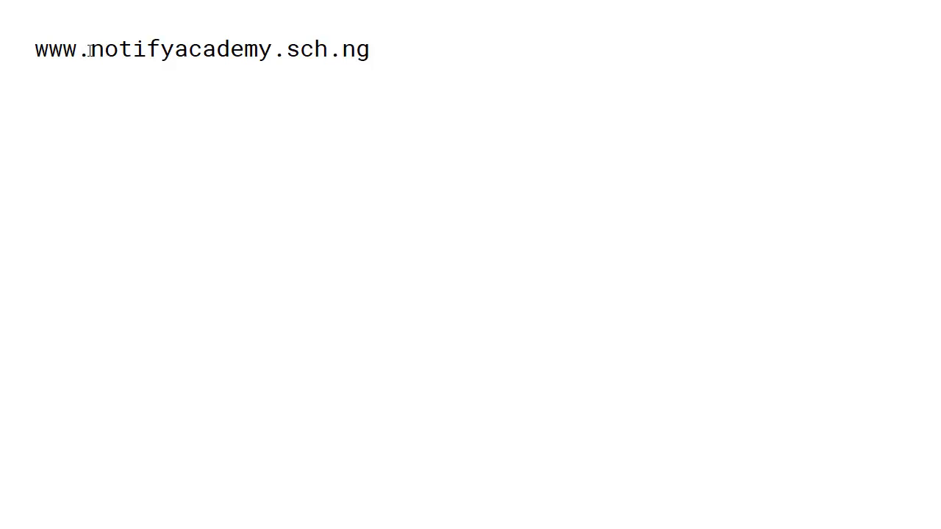
Highlight the domain notifyacademy.sch.ng within the note's web address, and clear the selection.
left_click_drag(93, 50, 383, 49)
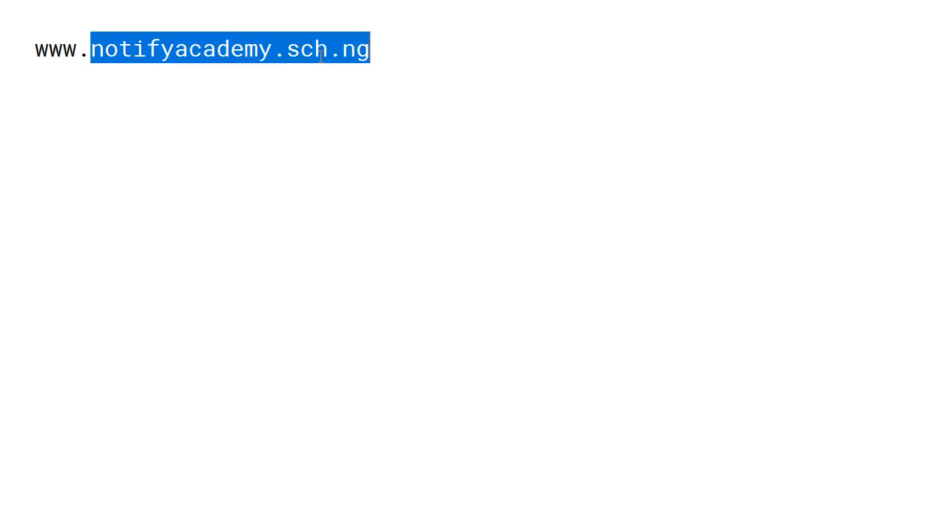
left_click(147, 52)
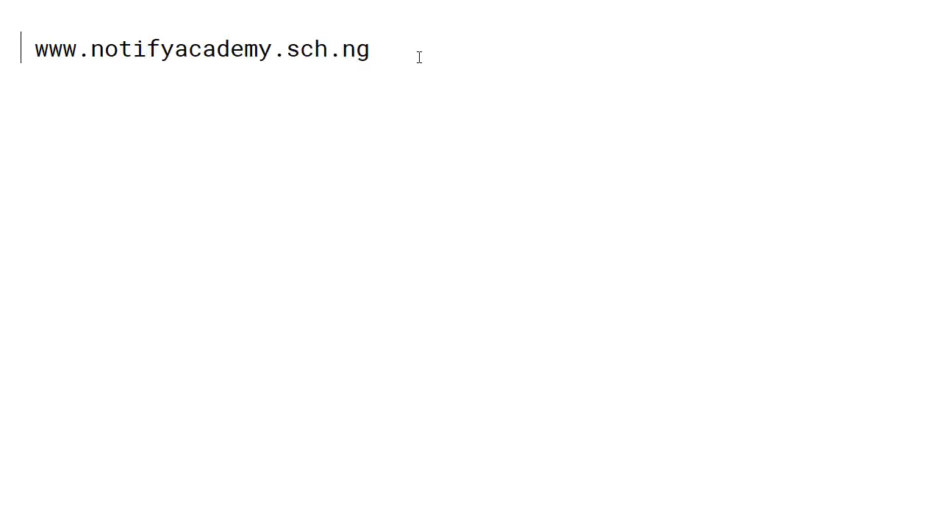
key("ctrl+a")
key("Right")
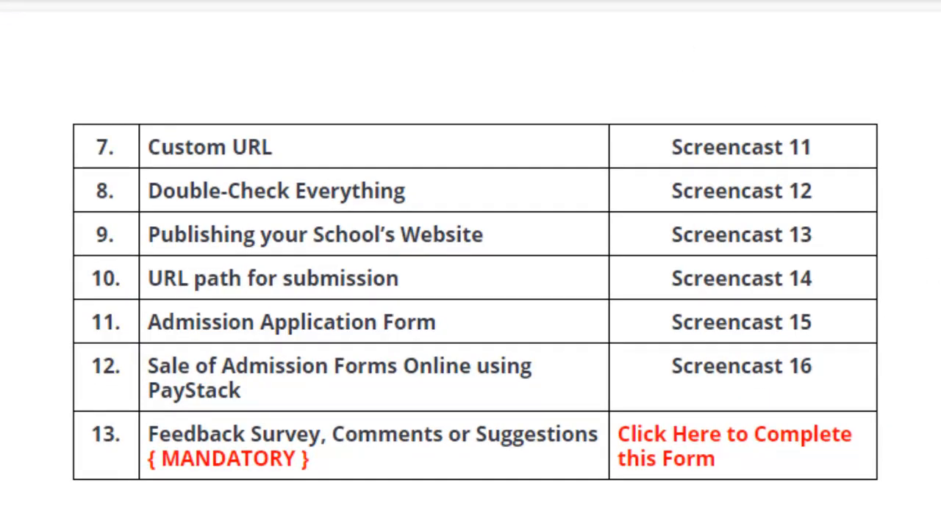
Review outline items 11 to 13, highlighting the admission form, PayStack sale and feedback survey entries.
scroll(481, 150, "down", 2)
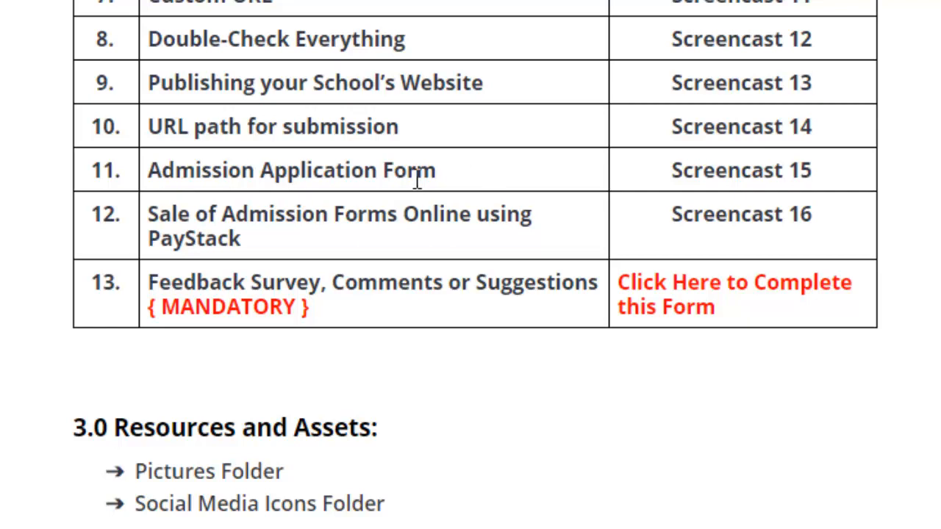
left_click(461, 174)
left_click_drag(148, 213, 245, 233)
left_click(272, 239)
left_click_drag(248, 240, 152, 238)
left_click(264, 245)
left_click_drag(383, 170, 433, 168)
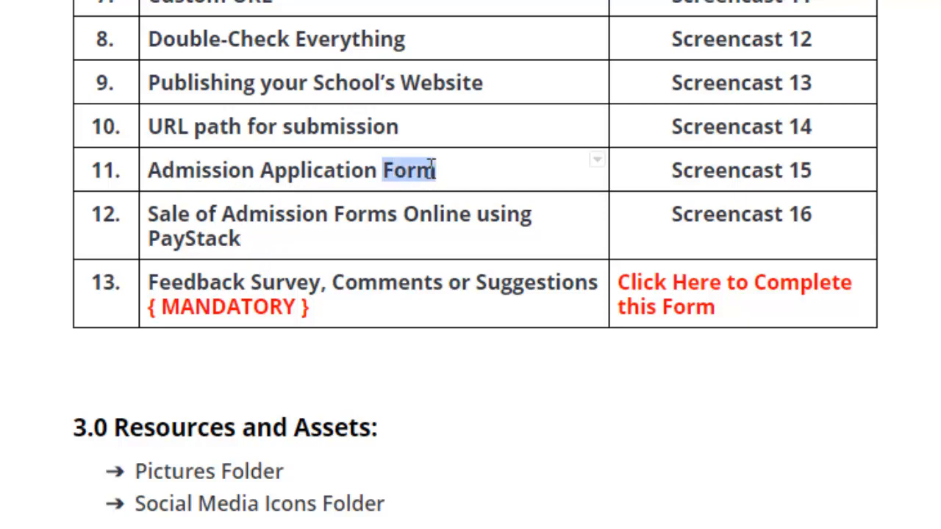
left_click(397, 240)
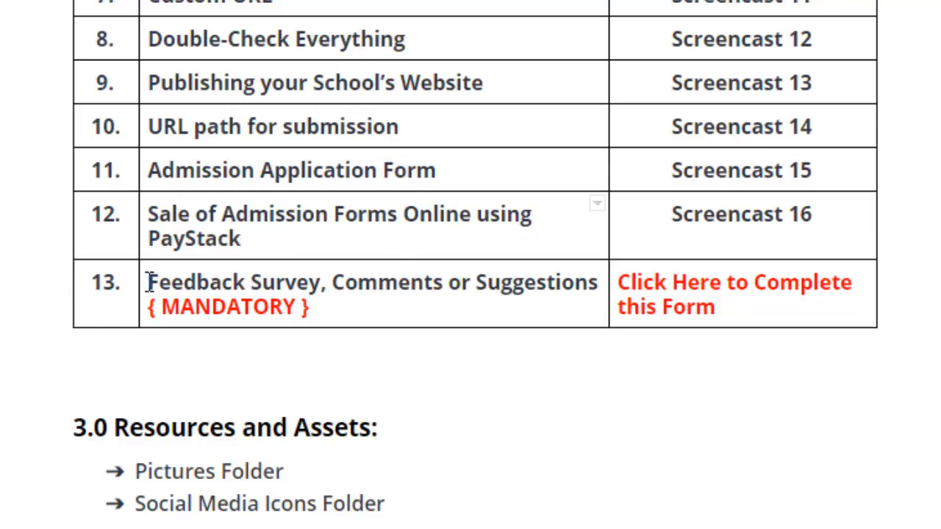
left_click_drag(151, 284, 581, 300)
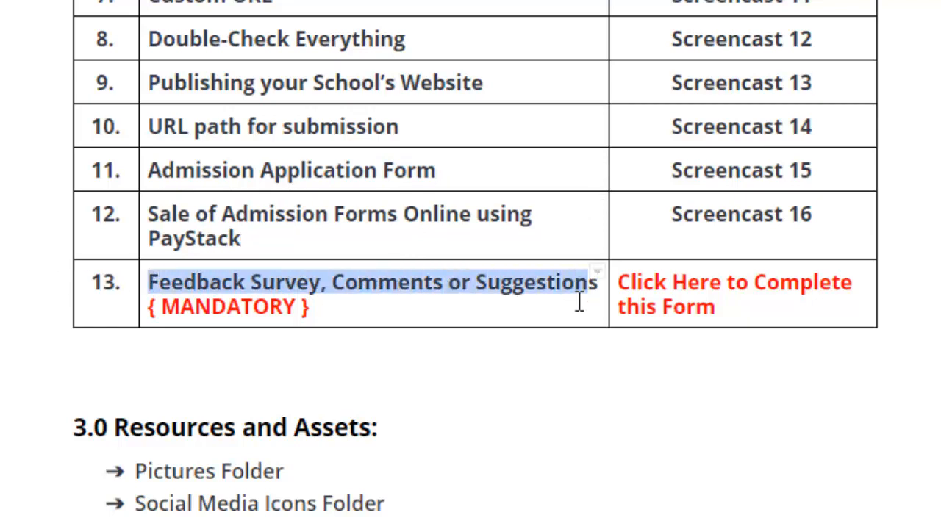
left_click(426, 311)
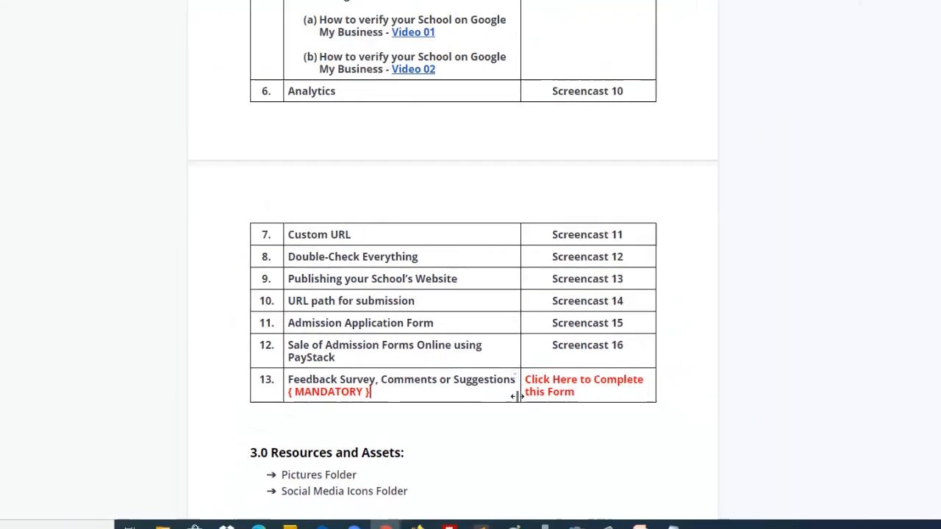
Switch back to the Notify Academy site editor and look over the whole Academic Calendar page.
left_click(386, 527)
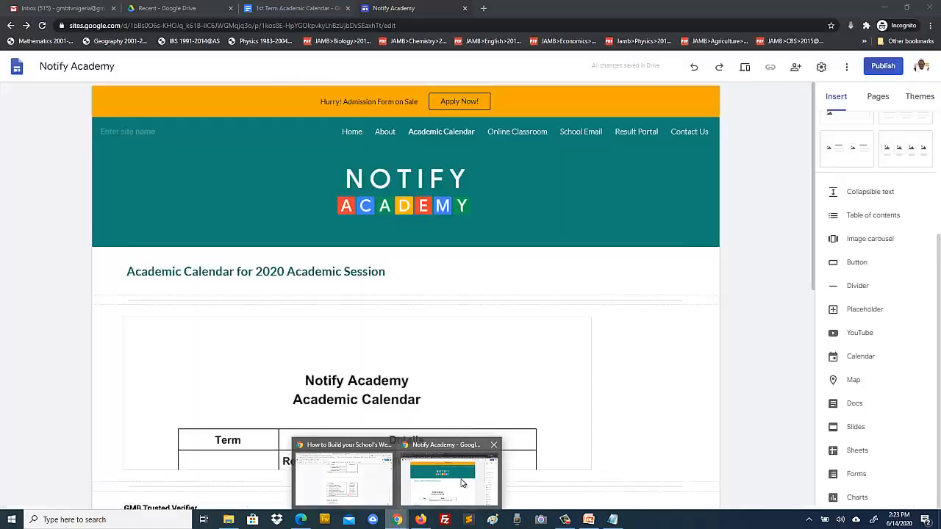
left_click(461, 482)
scroll(736, 313, "down", 10)
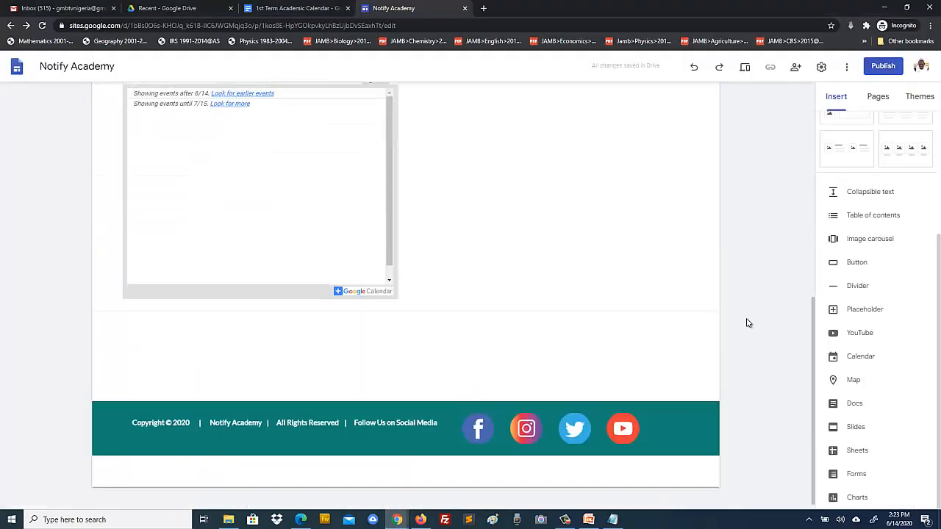
scroll(748, 323, "up", 10)
left_click(565, 520)
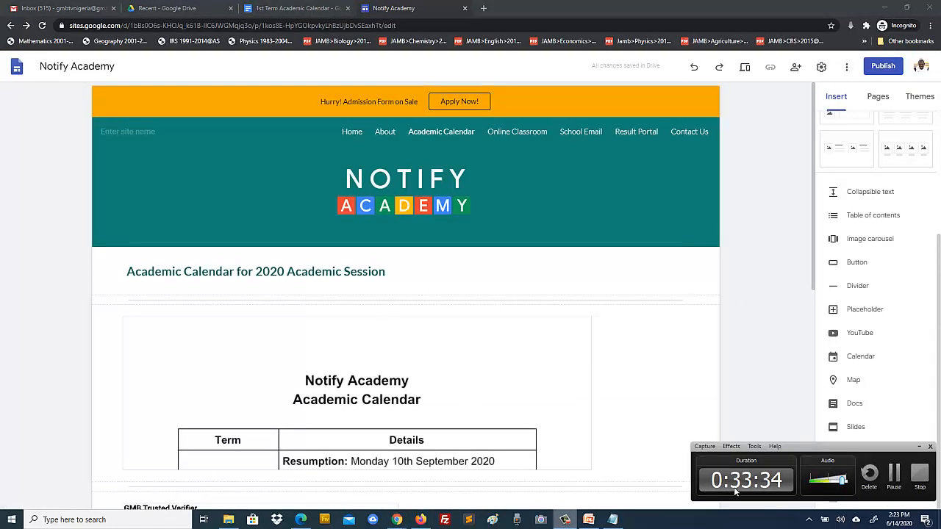
left_click(919, 474)
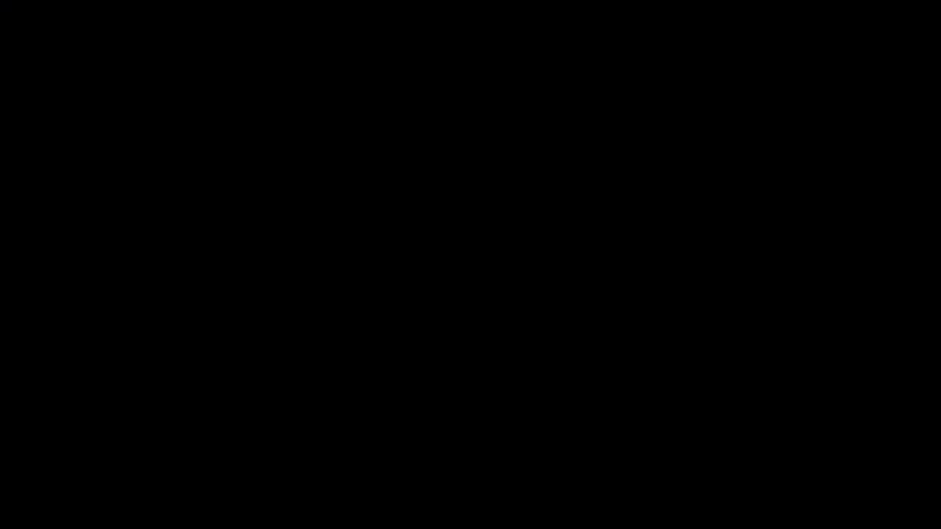